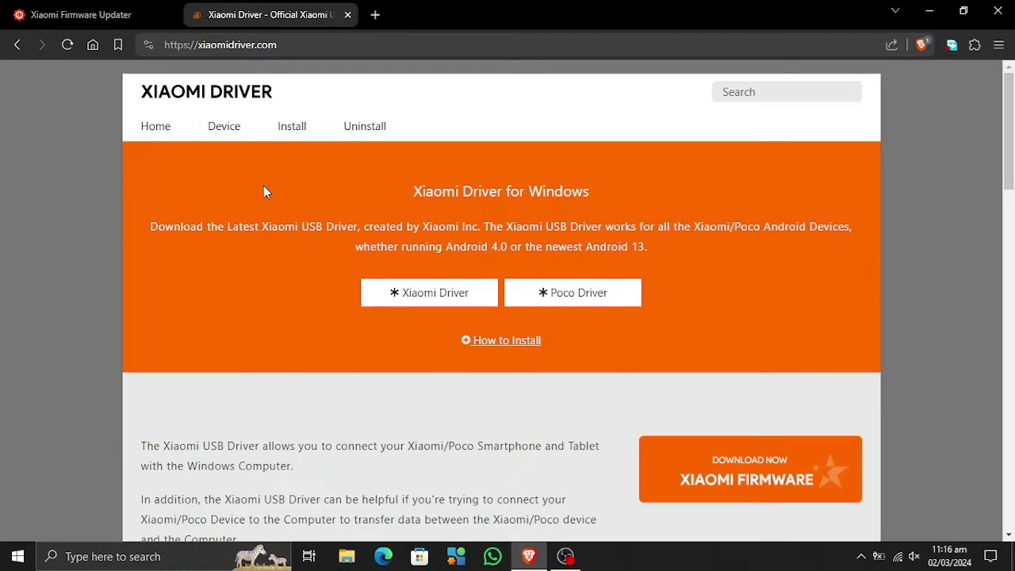
Switch between the Xiaomi Firmware Updater and Xiaomi Driver tabs and check the driver site's address.
click(71, 7)
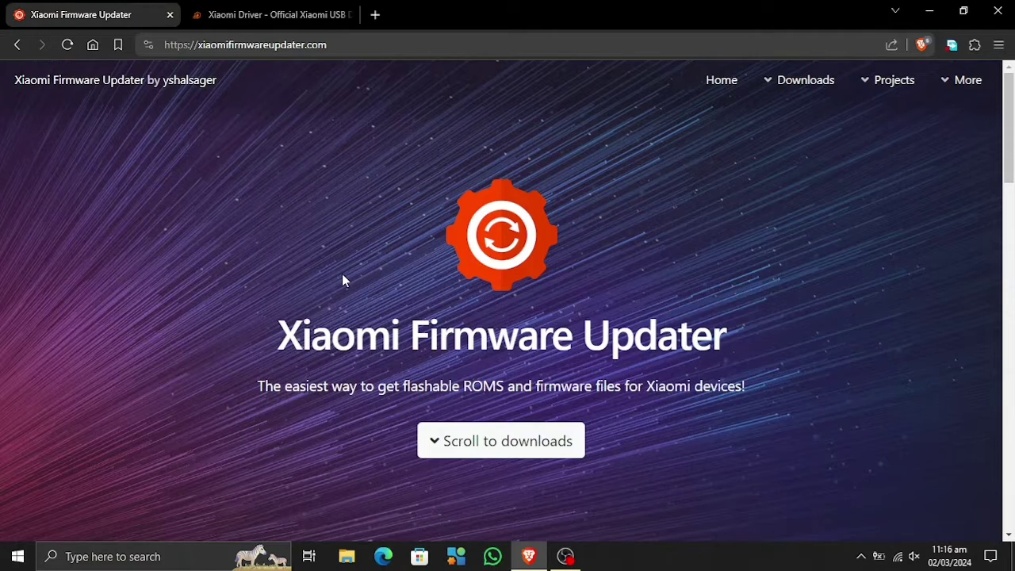
click(247, 22)
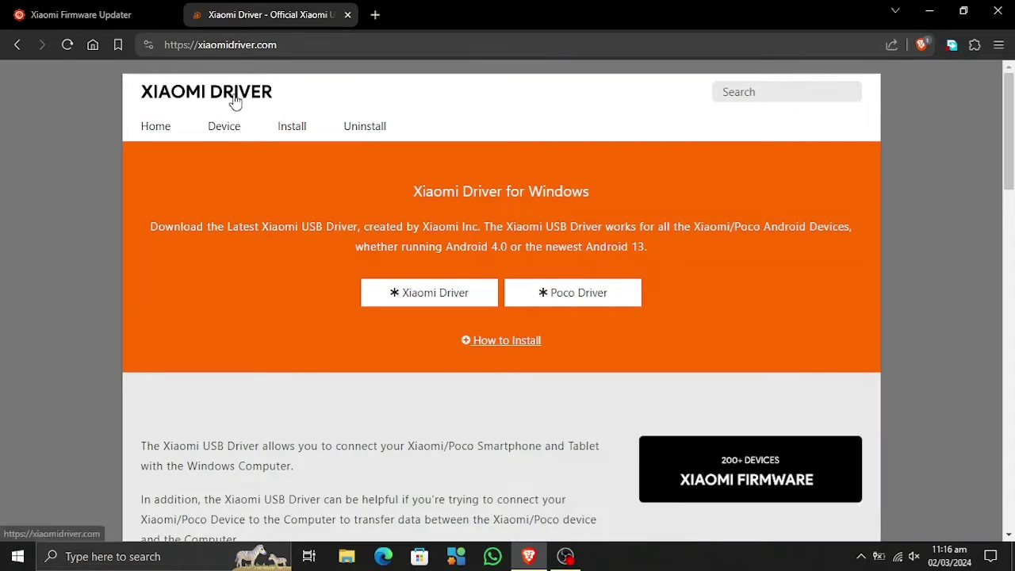
click(312, 53)
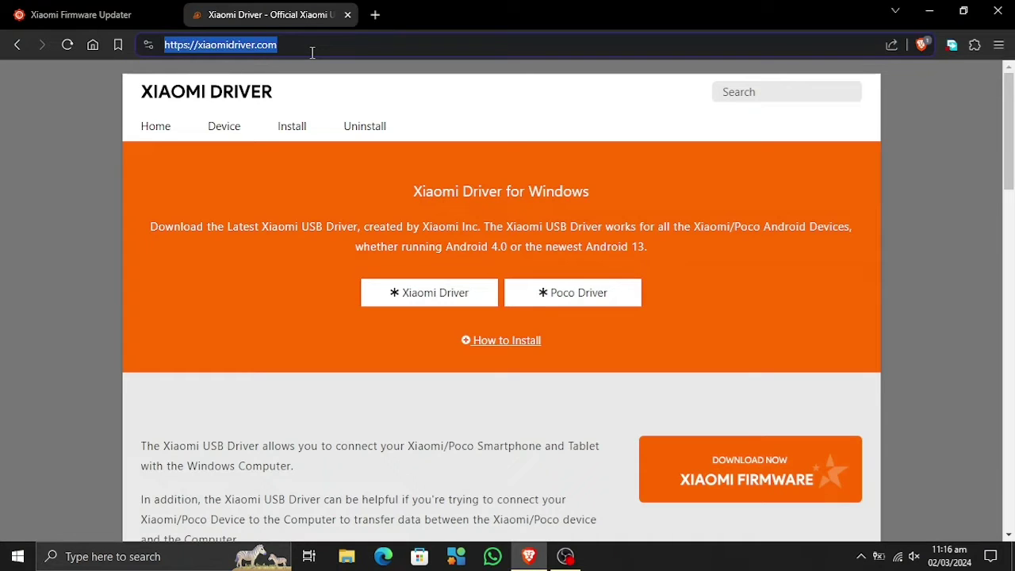
click(335, 97)
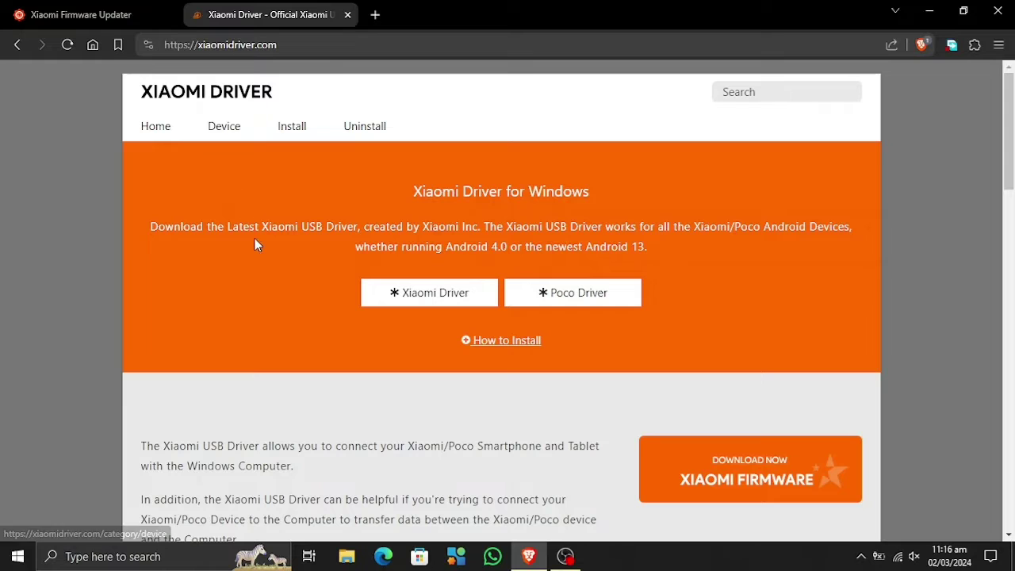
scroll(329, 376, down, 5)
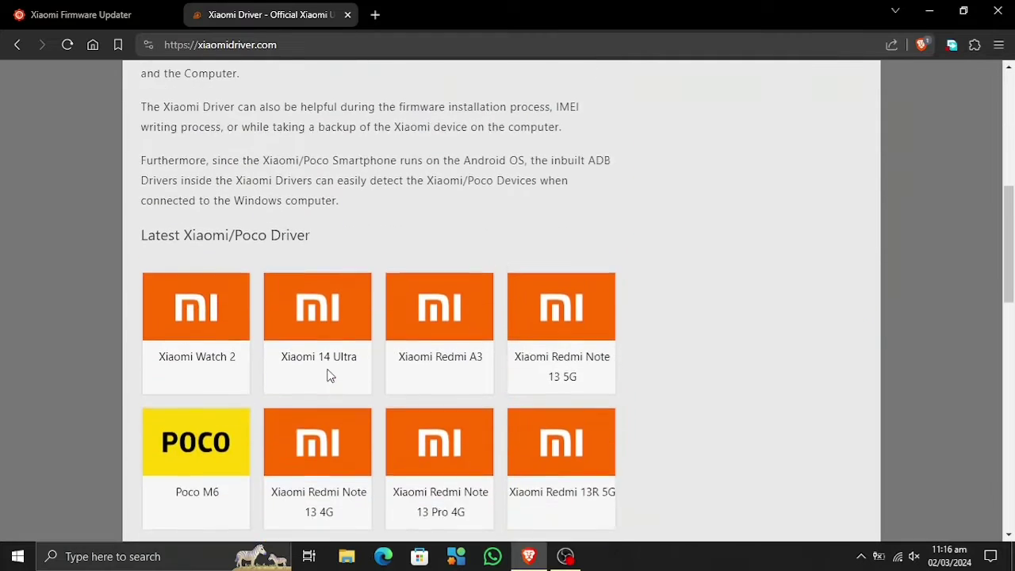
scroll(330, 376, up, 5)
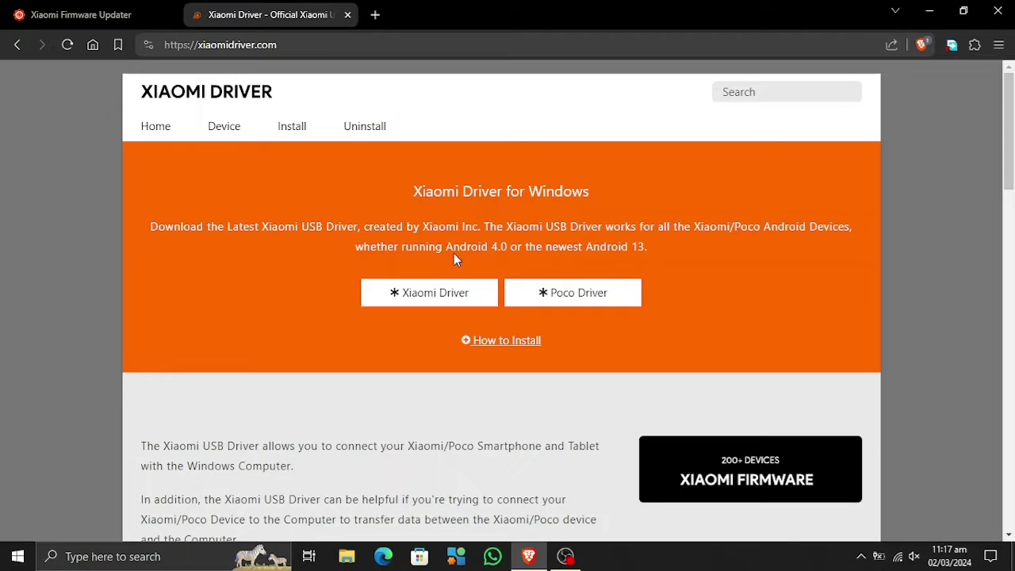
Open the Xiaomi Devices list and scroll through it to find the Xiaomi 12 Ultra.
click(445, 305)
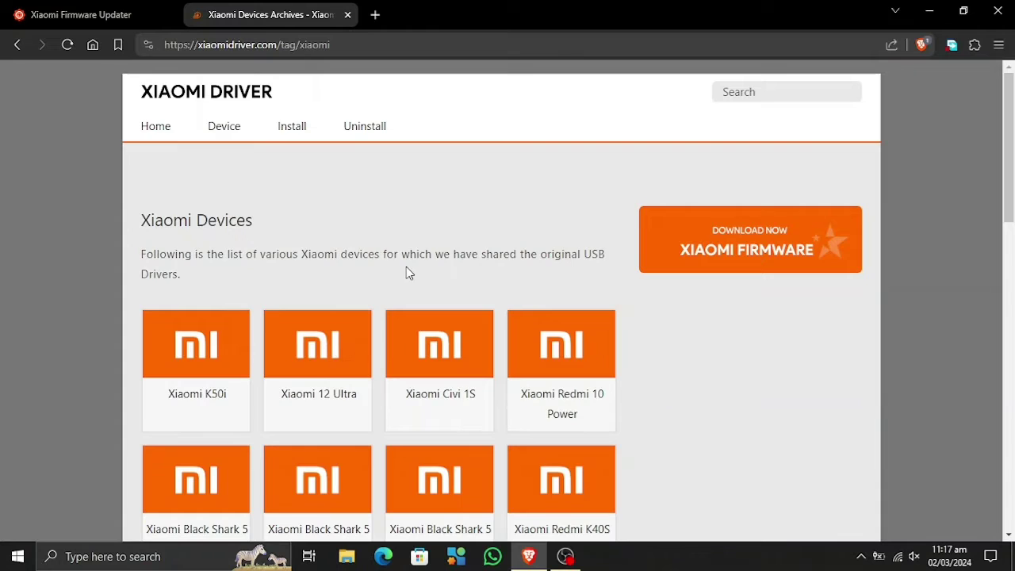
scroll(406, 269, down, 2)
scroll(405, 269, up, 2)
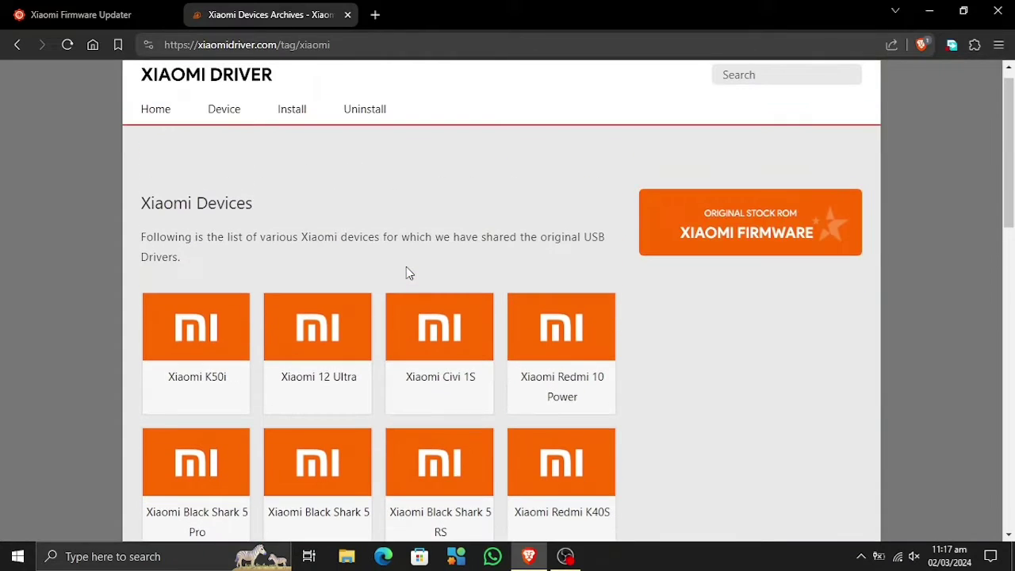
scroll(406, 270, down, 2)
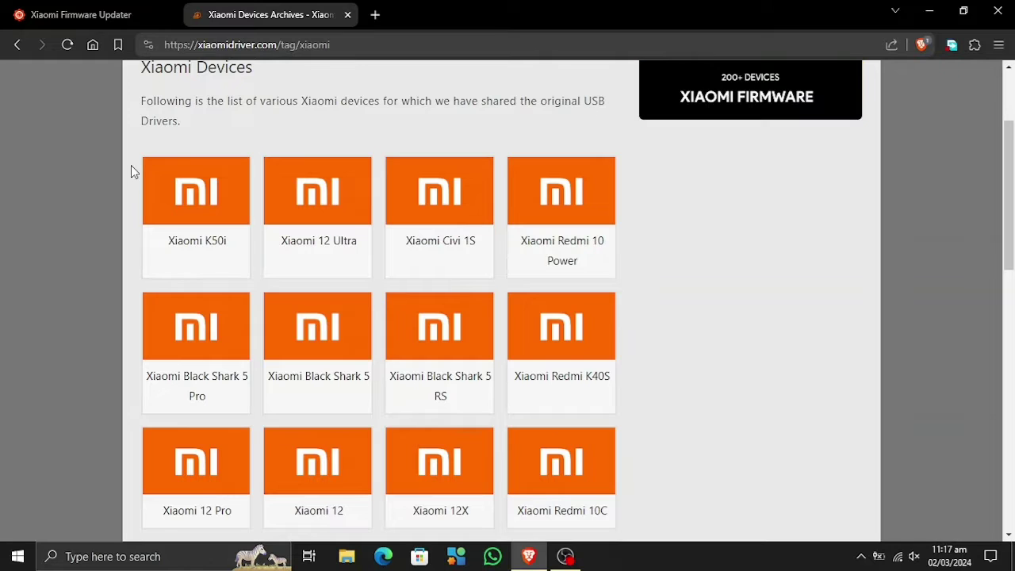
scroll(284, 197, down, 3)
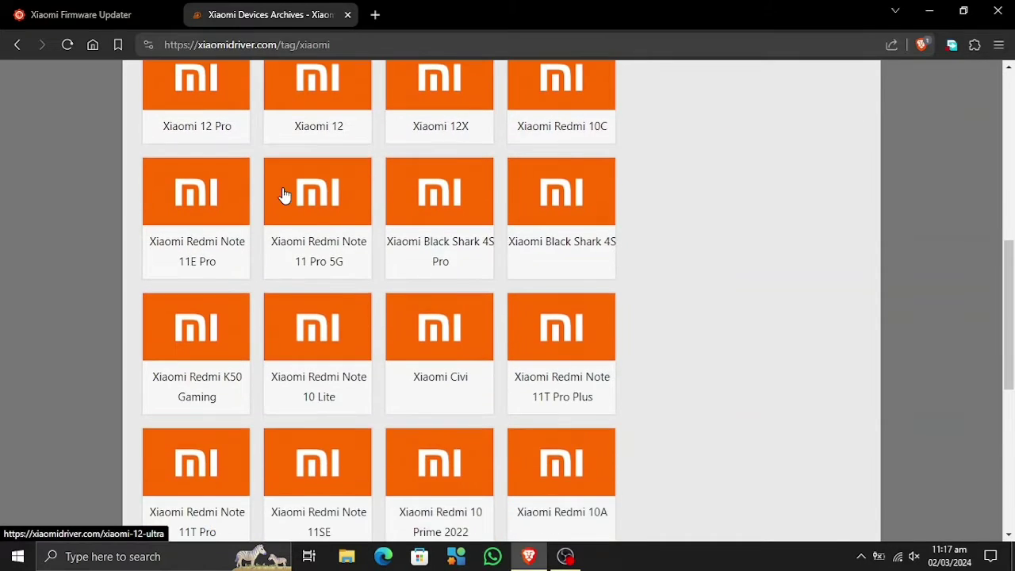
scroll(283, 197, up, 6)
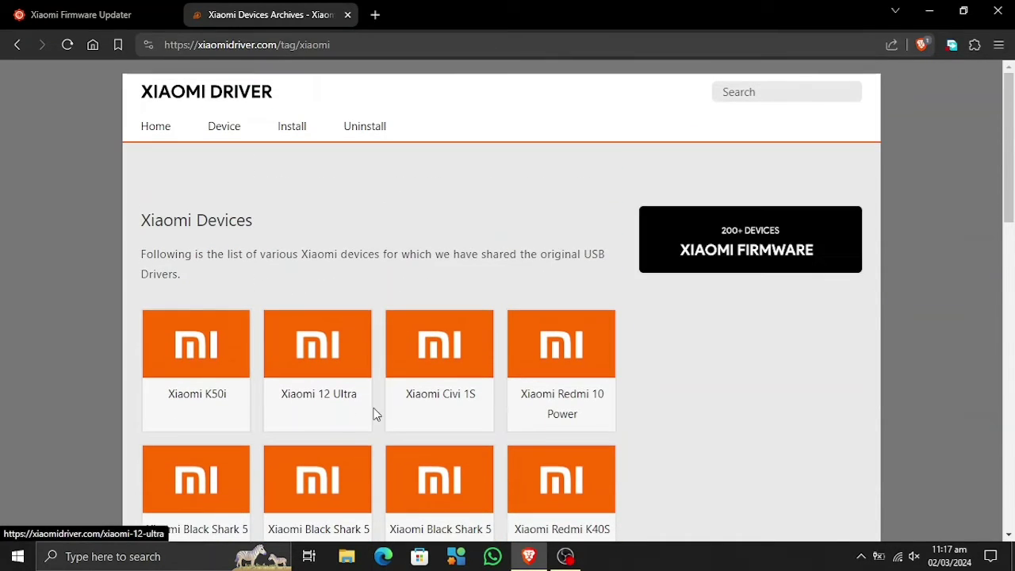
scroll(373, 412, down, 1)
Open the Xiaomi 12 Ultra page and scroll to its Qualcomm (19.50 MB) and ADB (8.27 MB) driver table.
click(340, 277)
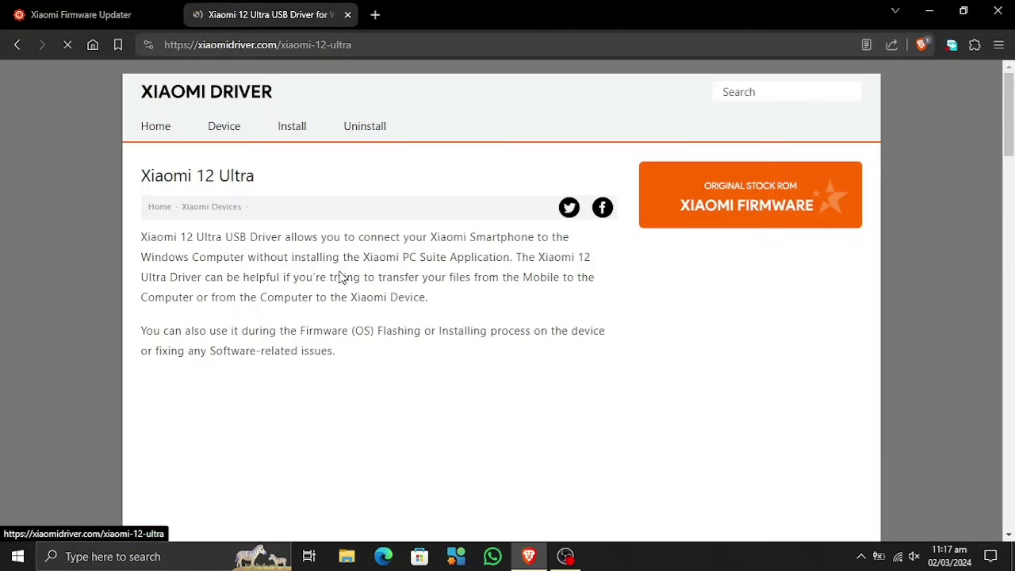
scroll(312, 344, down, 1)
scroll(313, 346, down, 5)
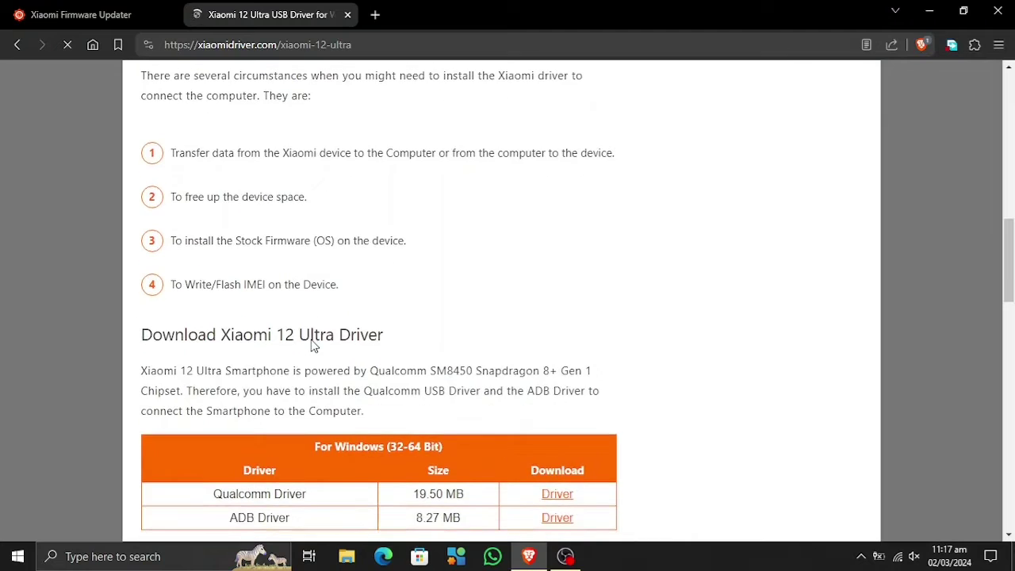
scroll(313, 346, down, 1)
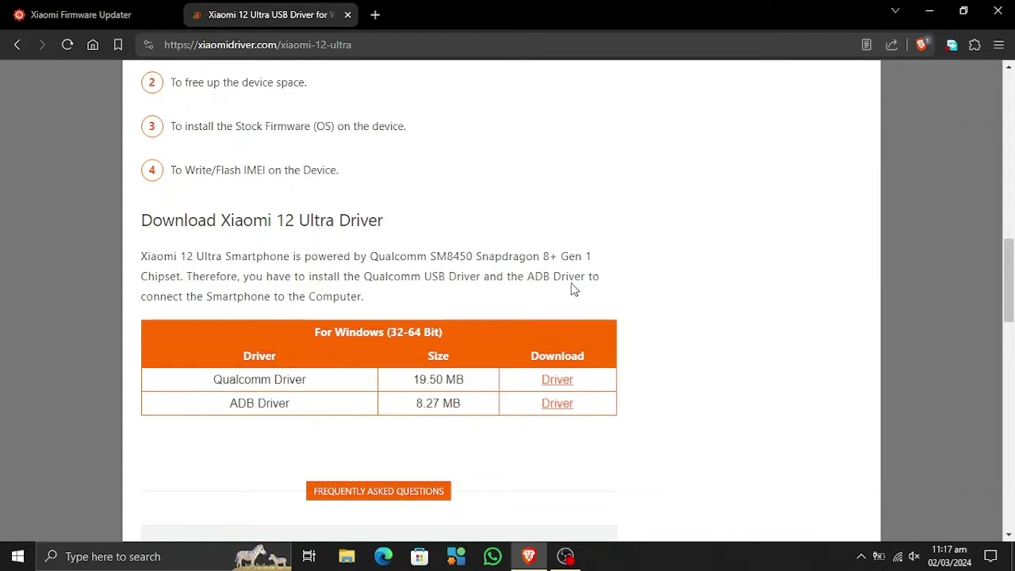
scroll(386, 310, up, 3)
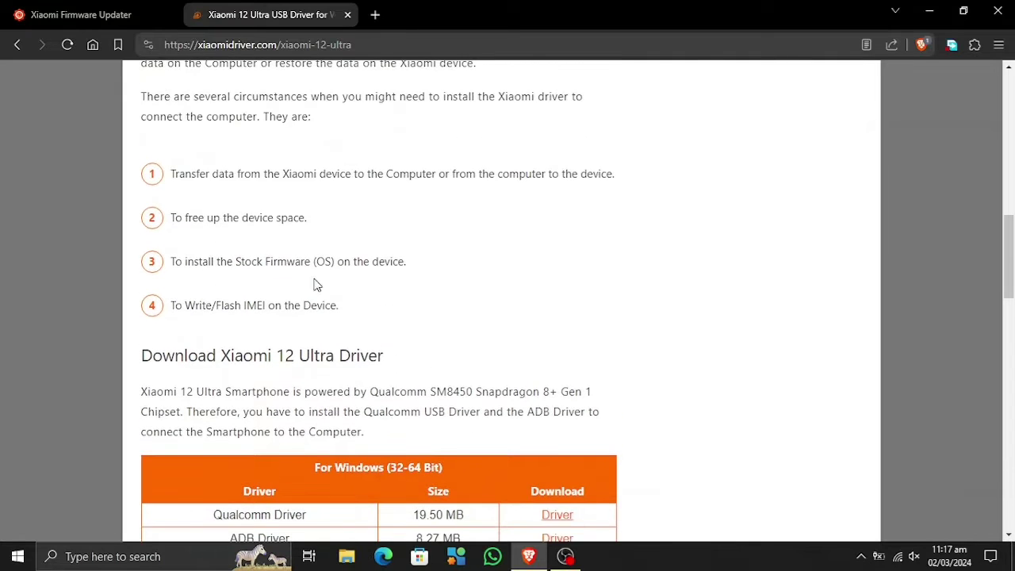
scroll(473, 277, down, 4)
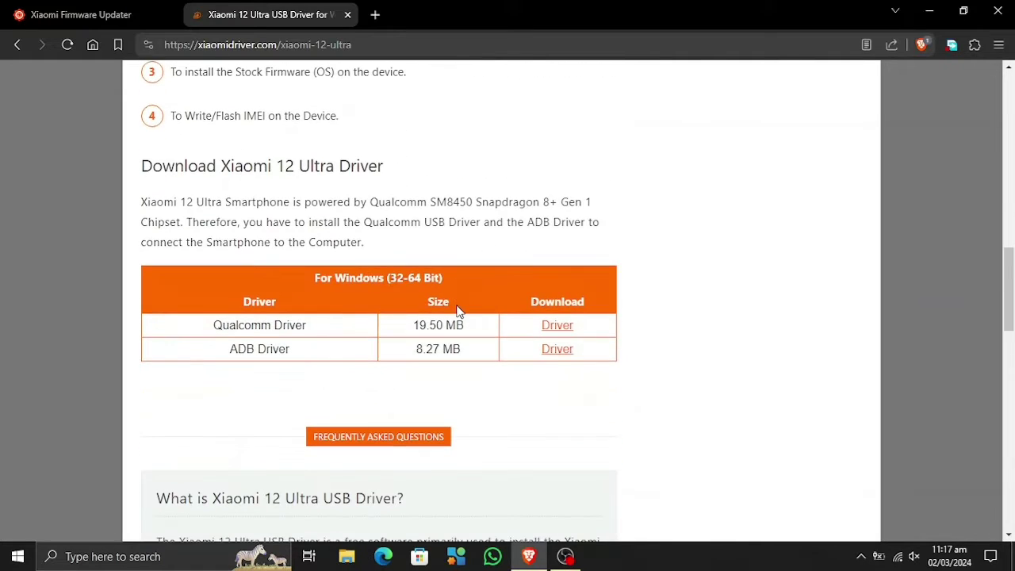
Save the Xiaomi 12 Ultra Qualcomm_Driver_v1.0 and ADB_Driver_R13 zips to Downloads.
click(564, 330)
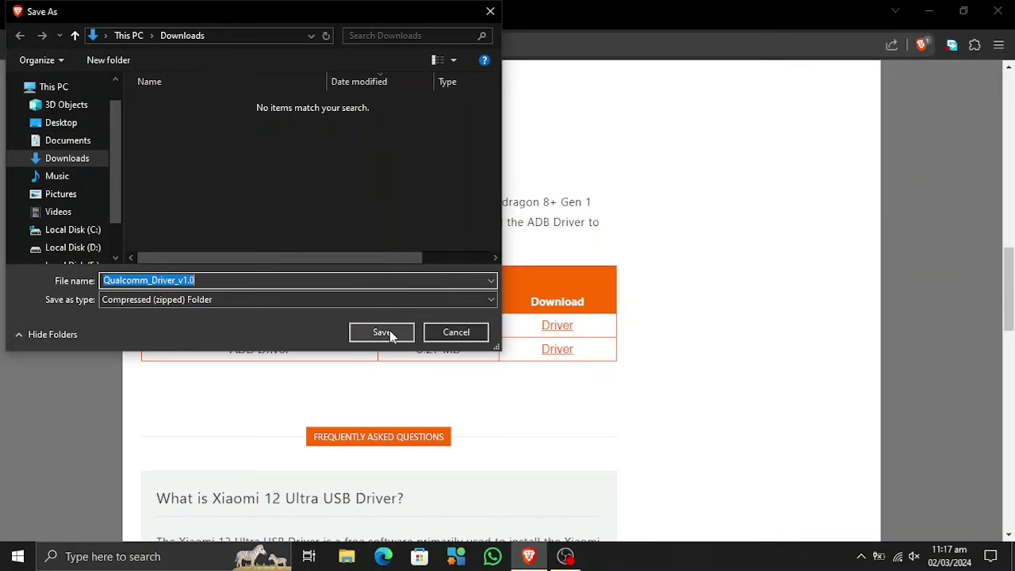
click(382, 333)
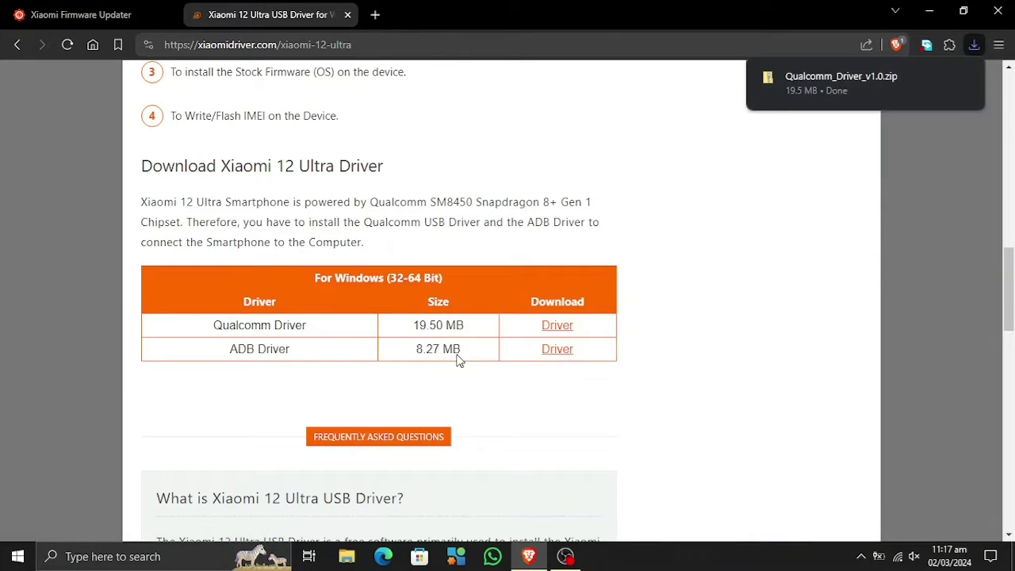
click(555, 349)
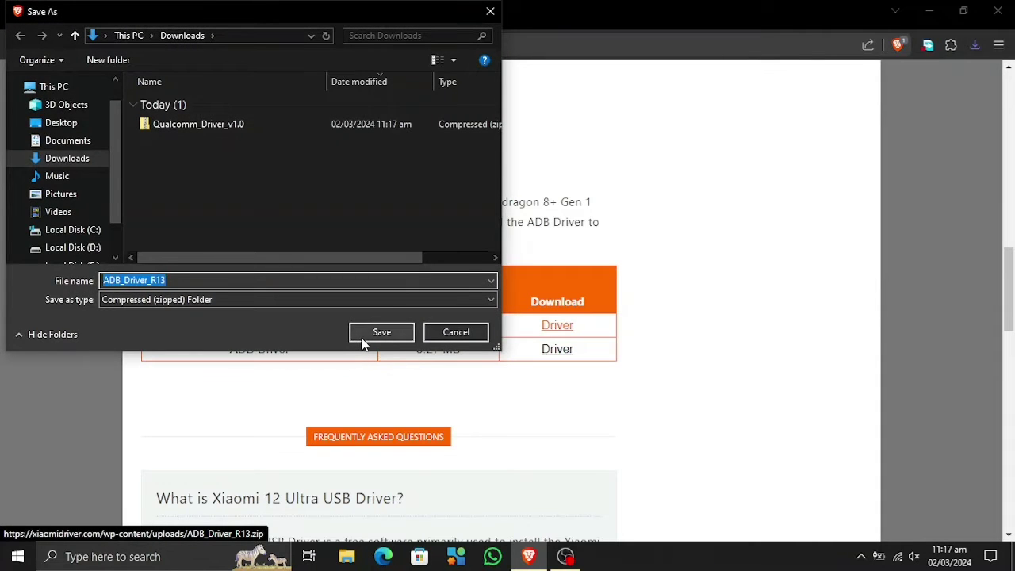
click(364, 337)
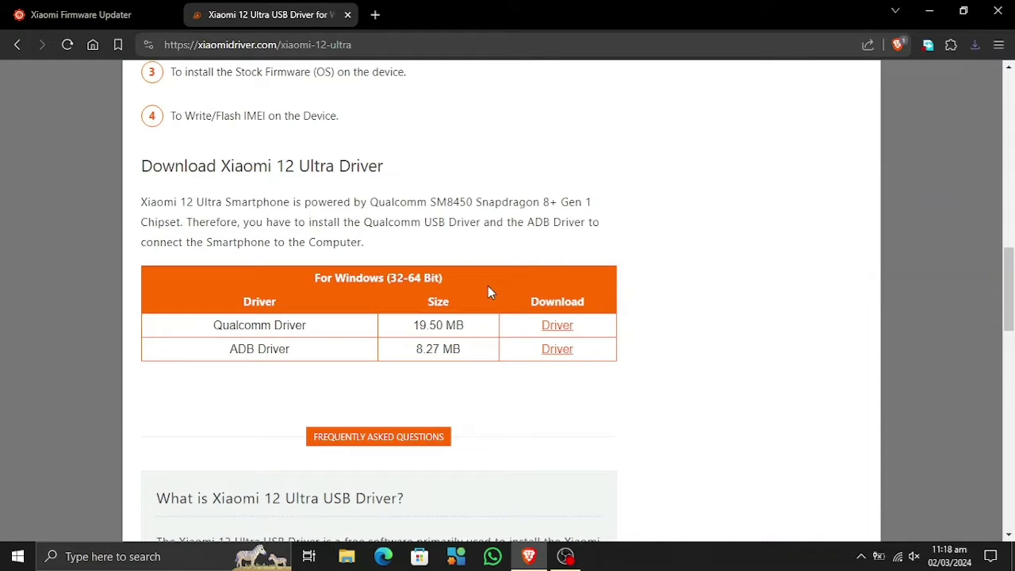
scroll(515, 302, up, 10)
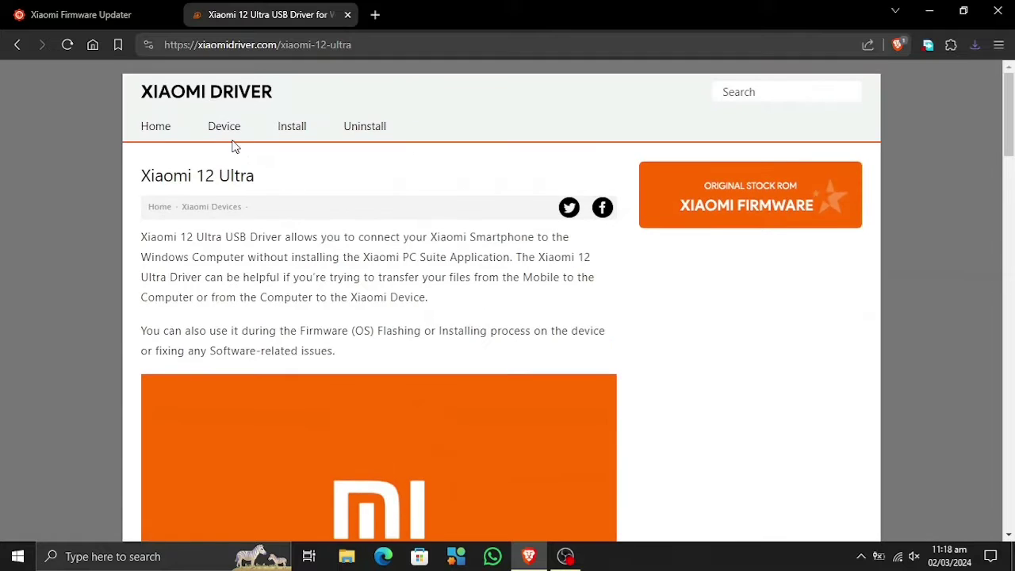
Return to the Xiaomi Driver home page and browse the Poco devices list.
click(219, 95)
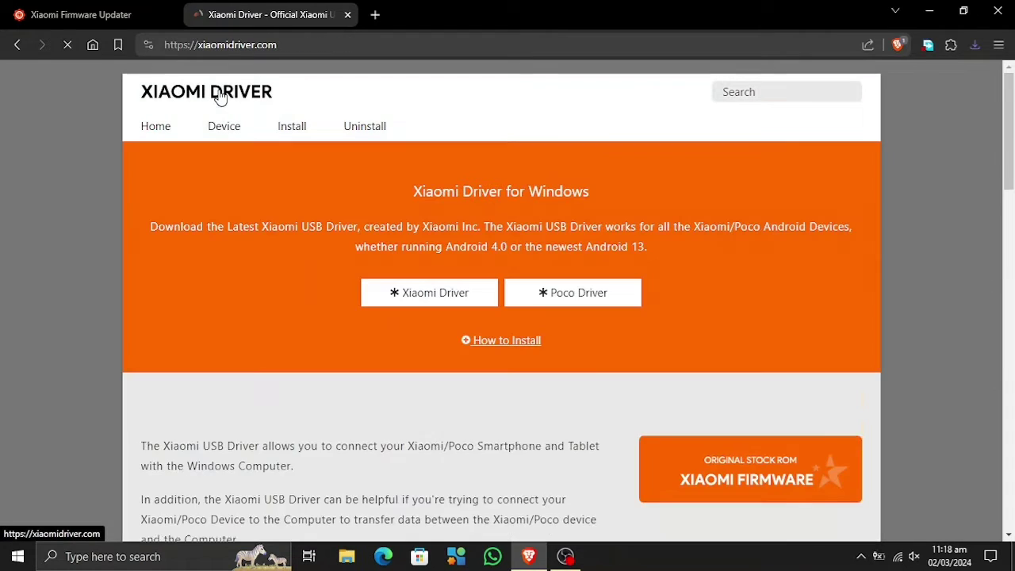
click(555, 295)
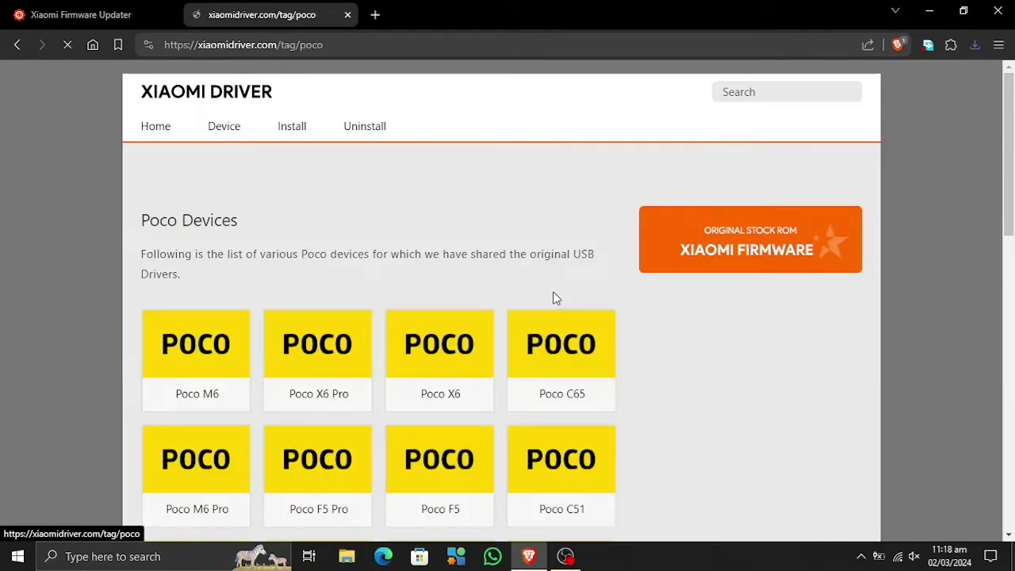
scroll(226, 272, down, 2)
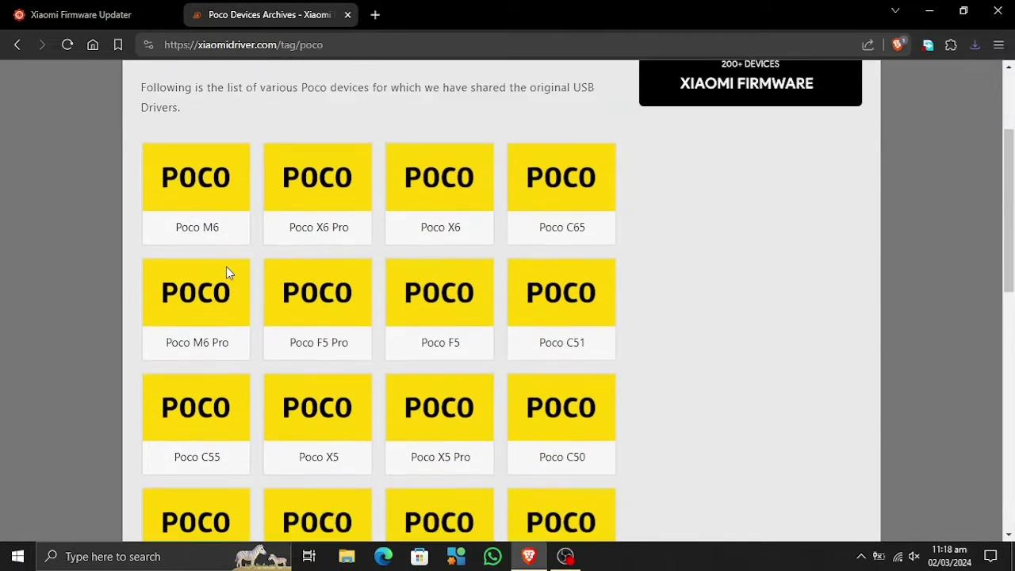
scroll(226, 272, down, 6)
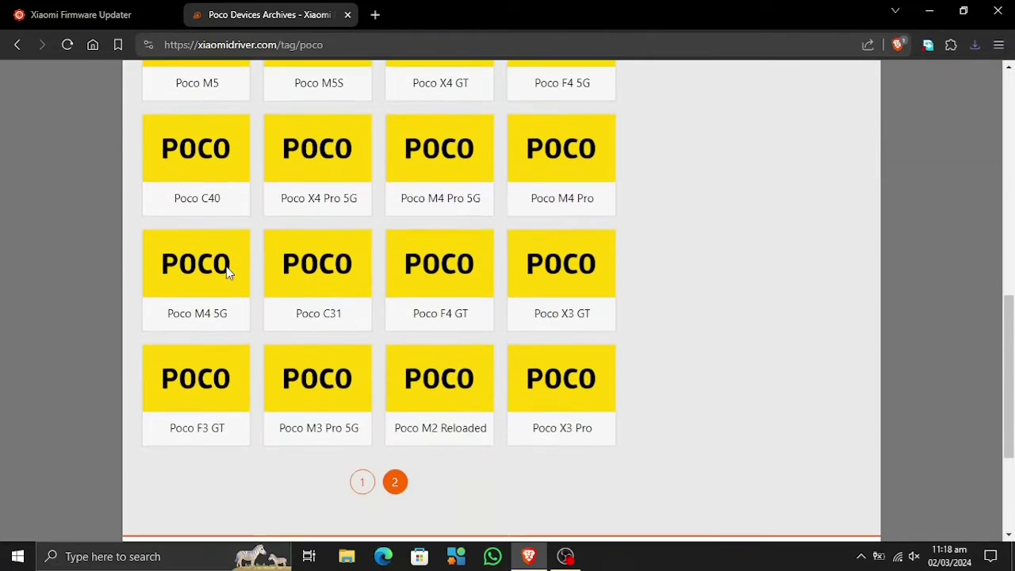
scroll(226, 272, up, 5)
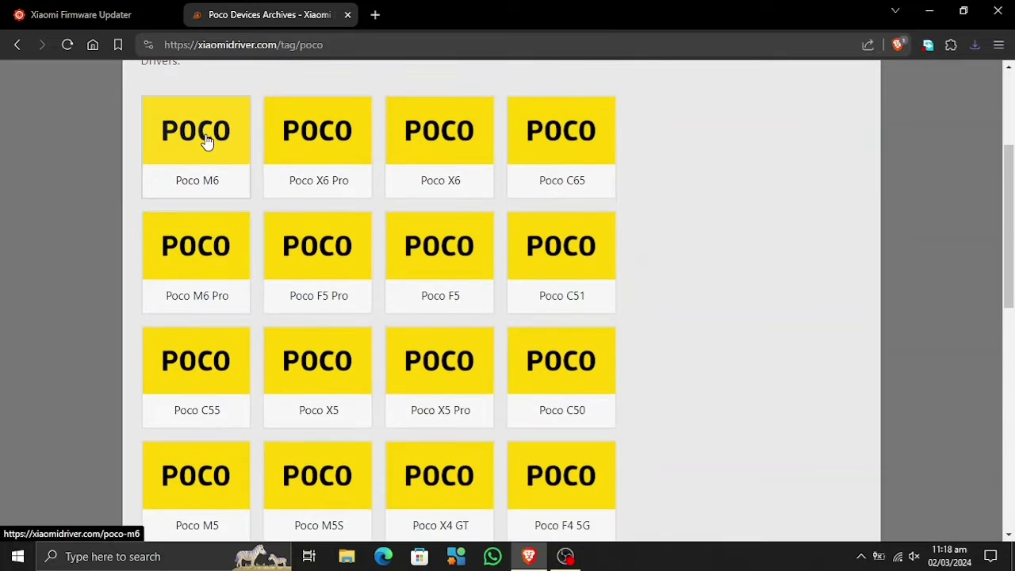
Open the Poco M6 page and scroll to its MediaTek (8.84 MB) and ADB (8.27 MB) driver table.
click(206, 141)
scroll(268, 267, down, 4)
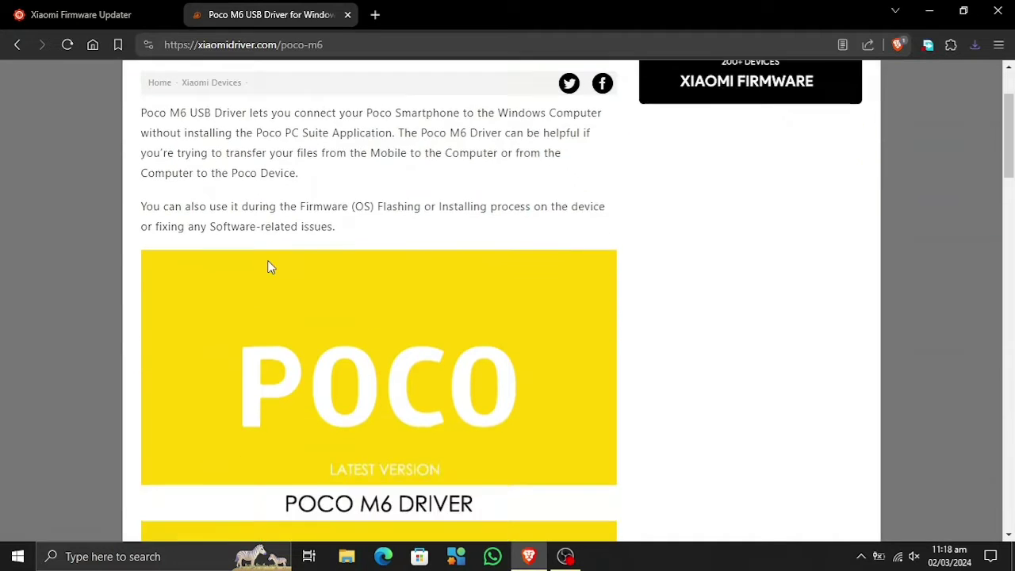
scroll(268, 266, down, 5)
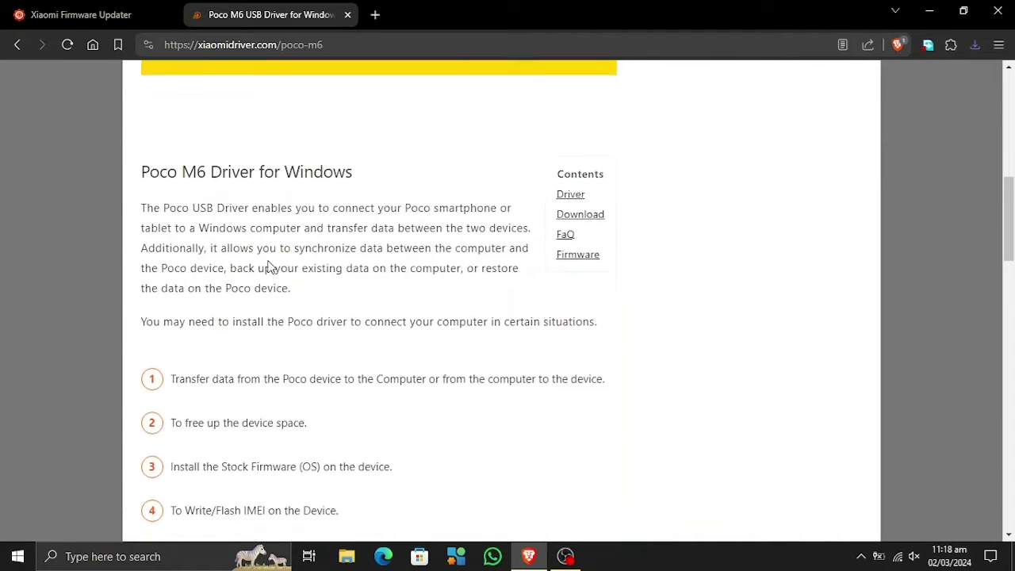
scroll(268, 267, down, 1)
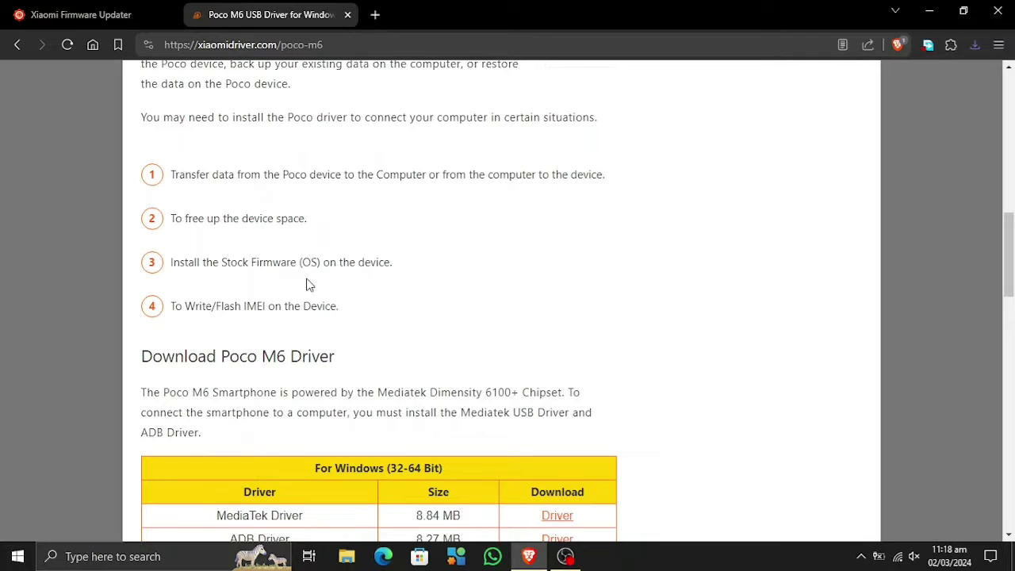
scroll(310, 285, down, 3)
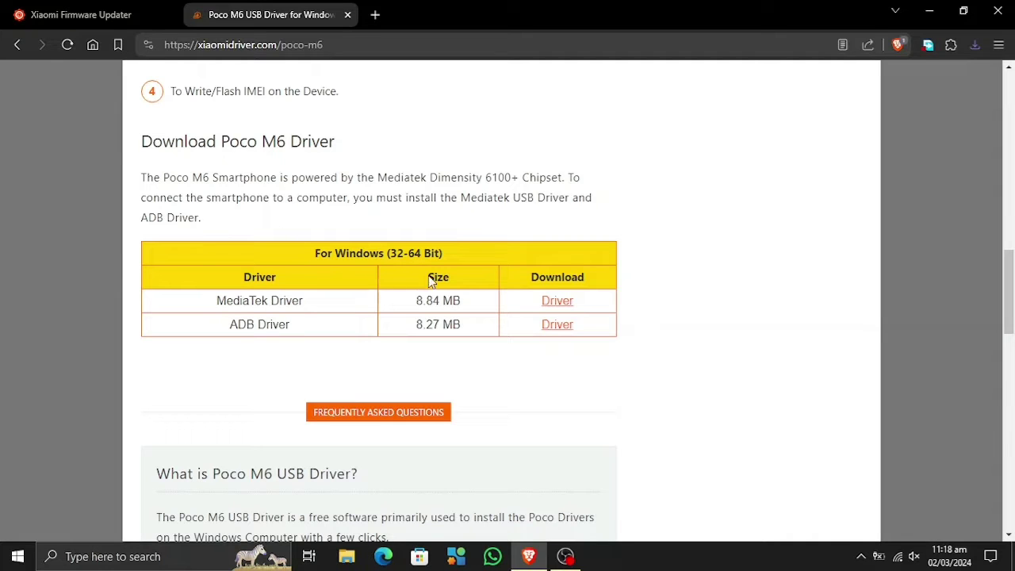
Save the Poco M6 MediaTek and ADB driver zips to Downloads.
click(557, 302)
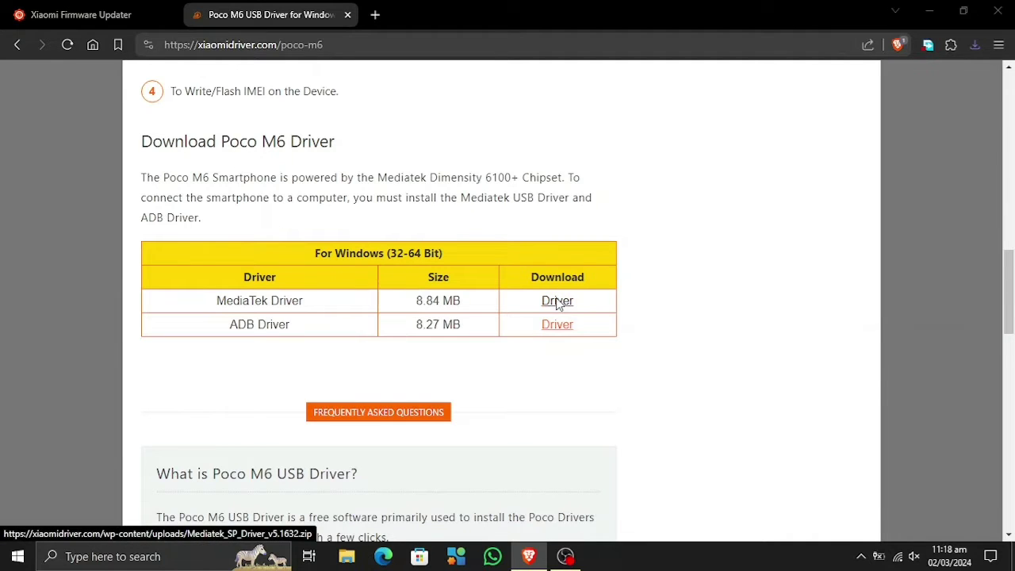
click(400, 333)
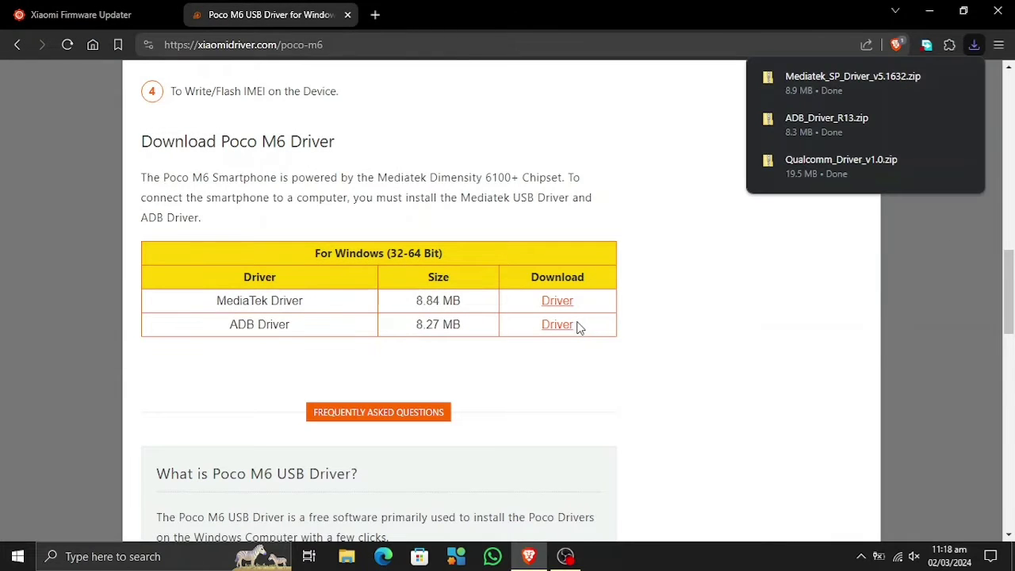
click(555, 325)
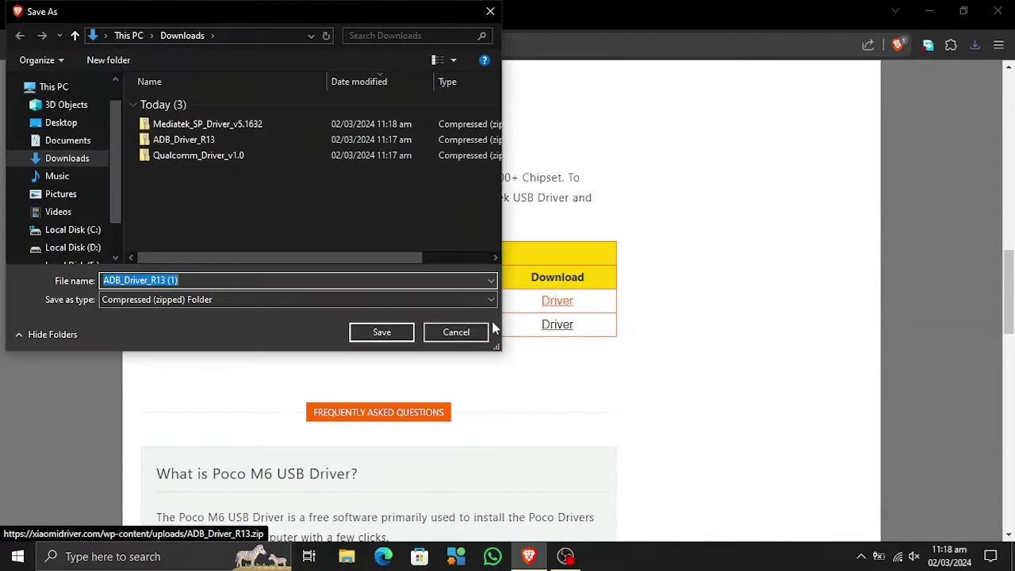
click(371, 329)
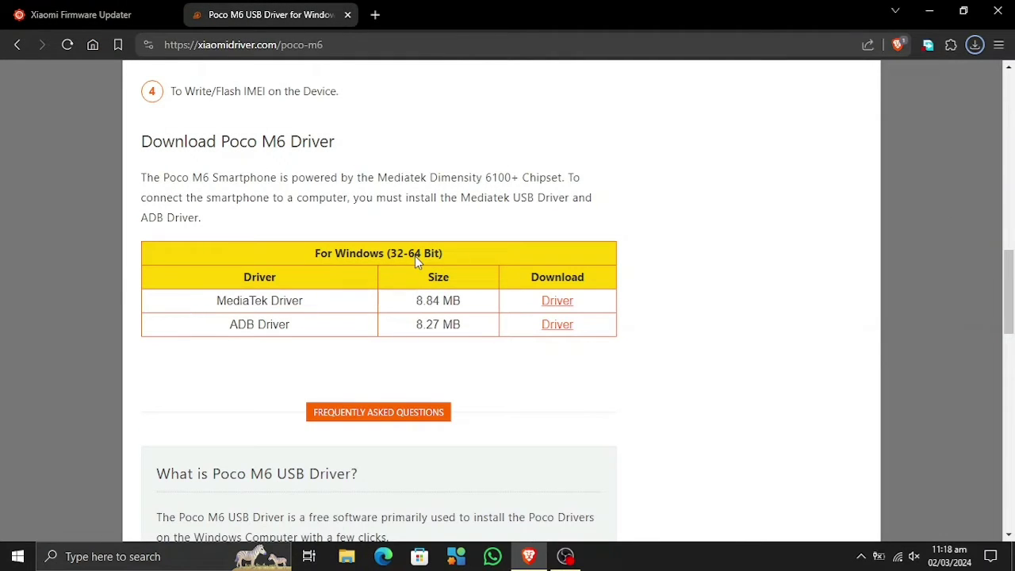
scroll(415, 256, up, 7)
scroll(415, 261, down, 8)
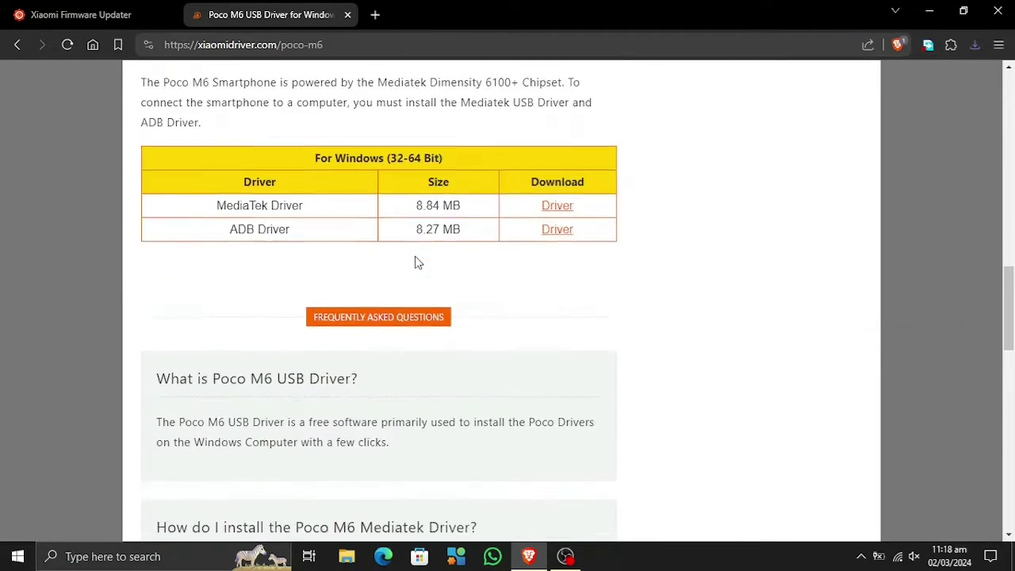
scroll(415, 263, down, 2)
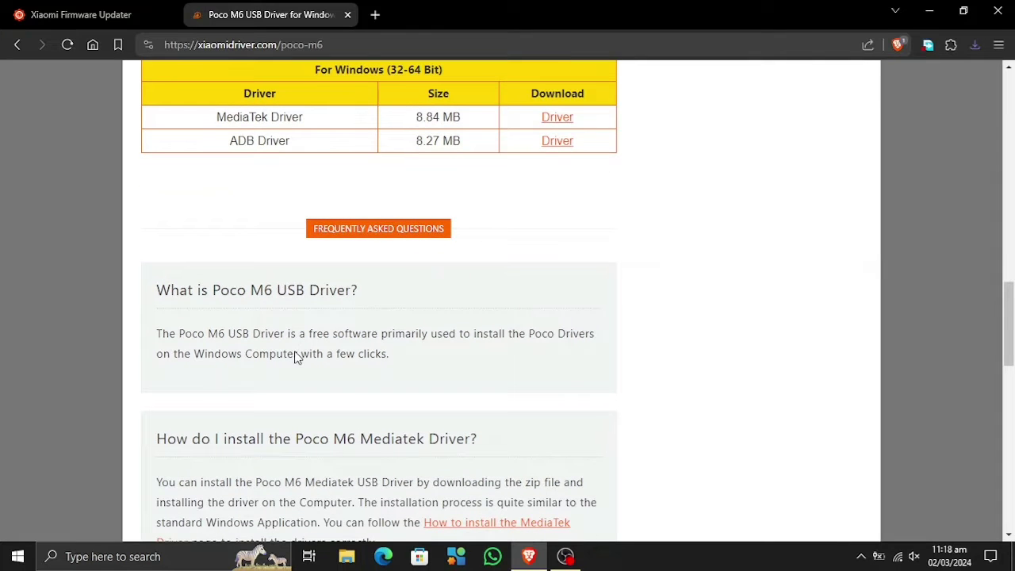
scroll(367, 358, up, 15)
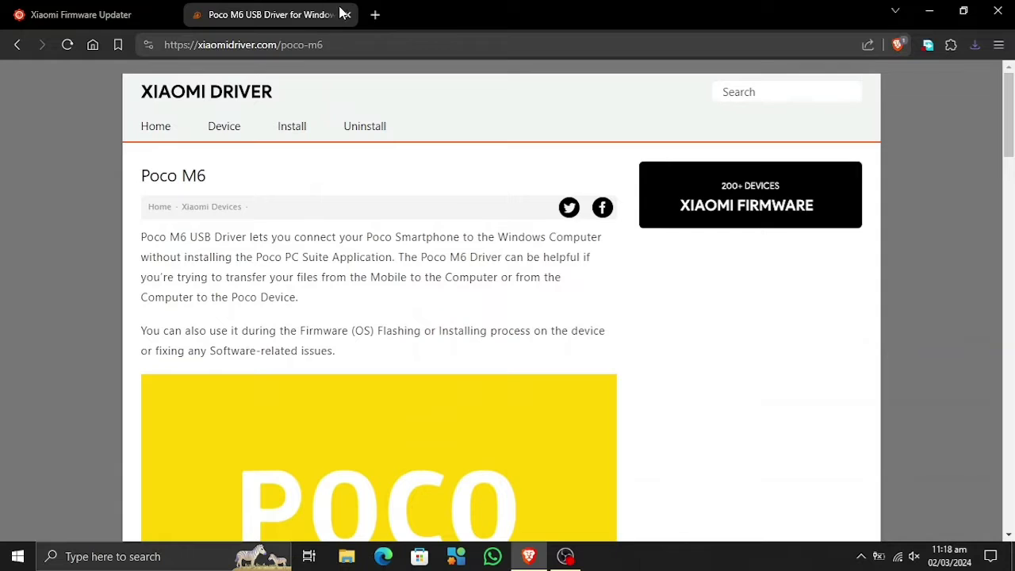
From the home page, show the downloaded ADB driver zip in its Downloads folder in File Explorer.
click(208, 102)
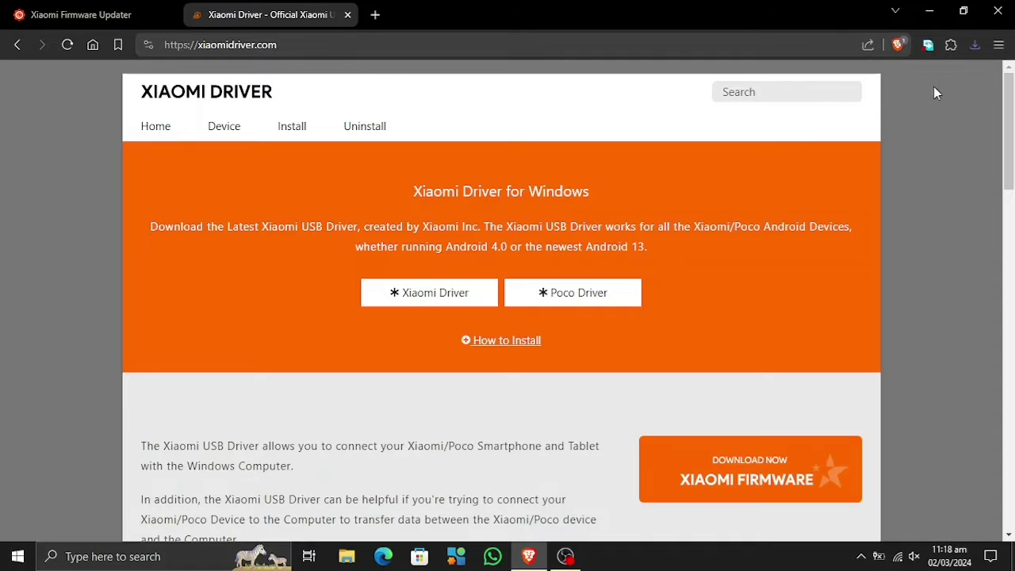
click(974, 46)
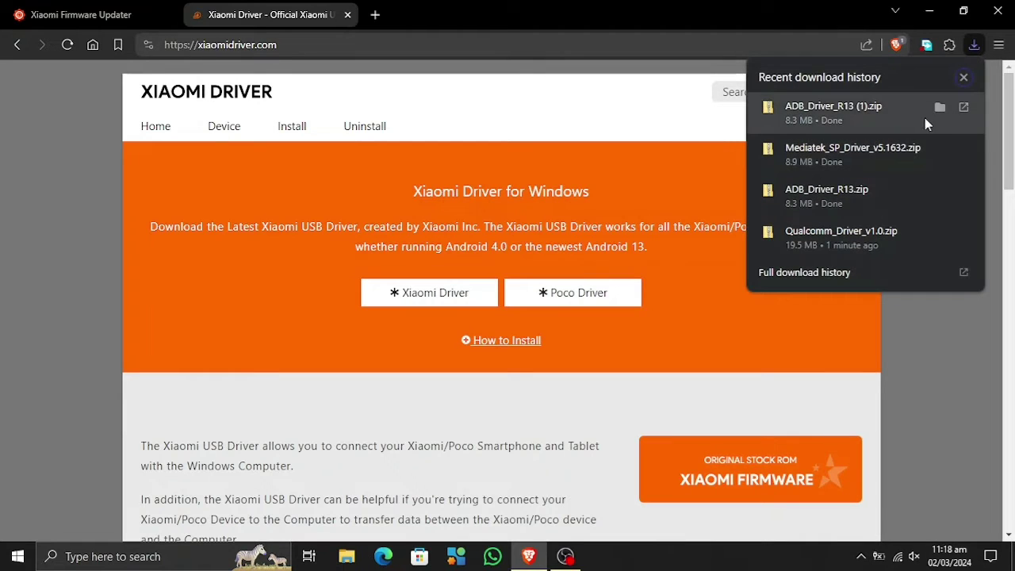
click(942, 107)
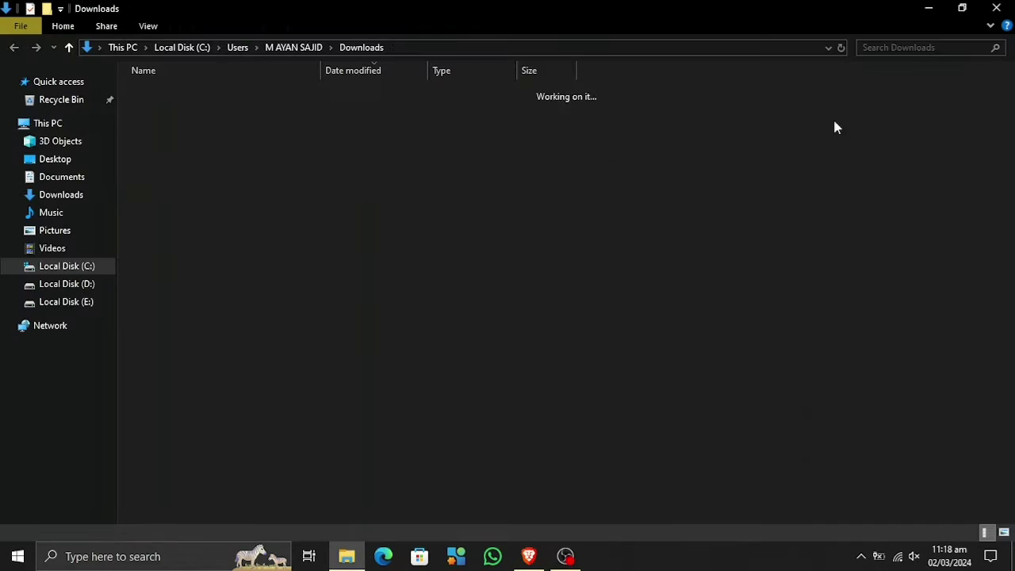
Extract all four driver zips in Downloads with 7-Zip, each into its own folder.
click(321, 248)
key(ctrl+a)
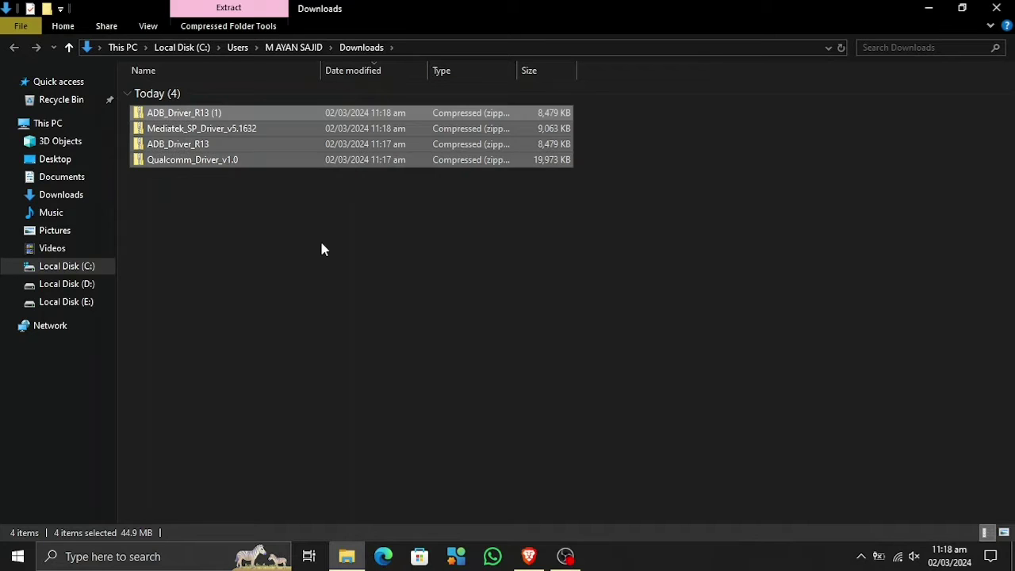
right_click(328, 161)
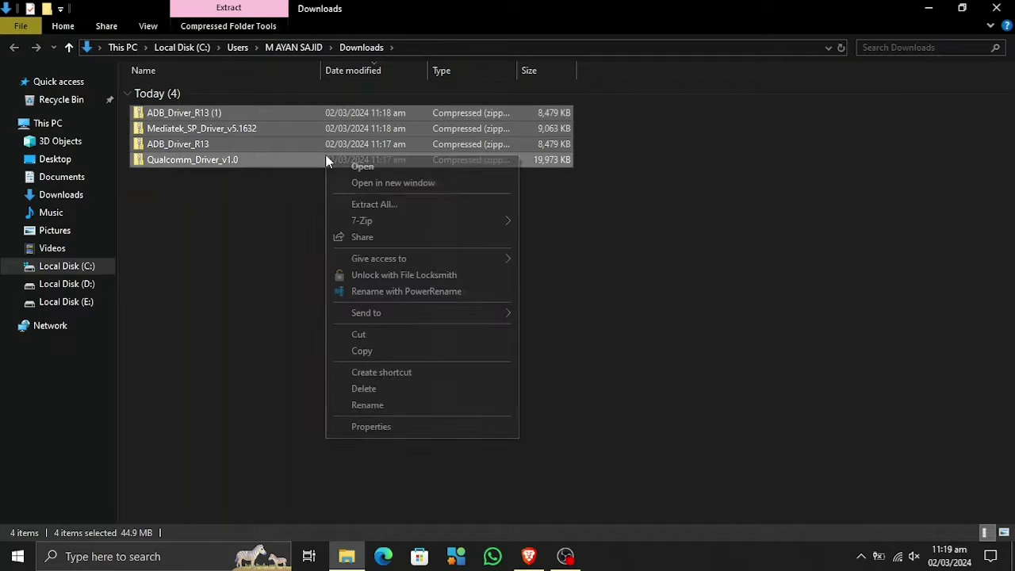
mouse_move(487, 222)
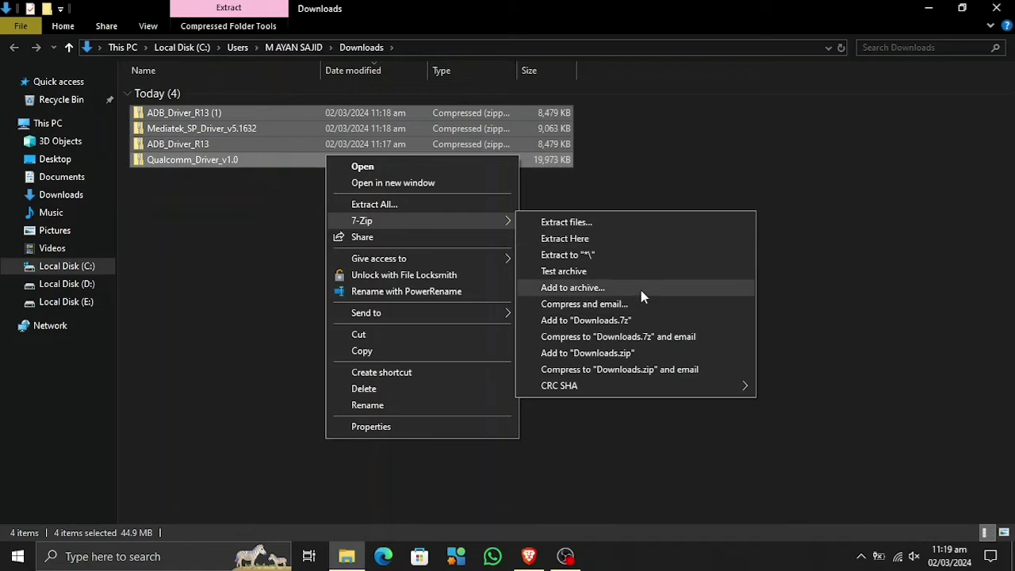
click(640, 255)
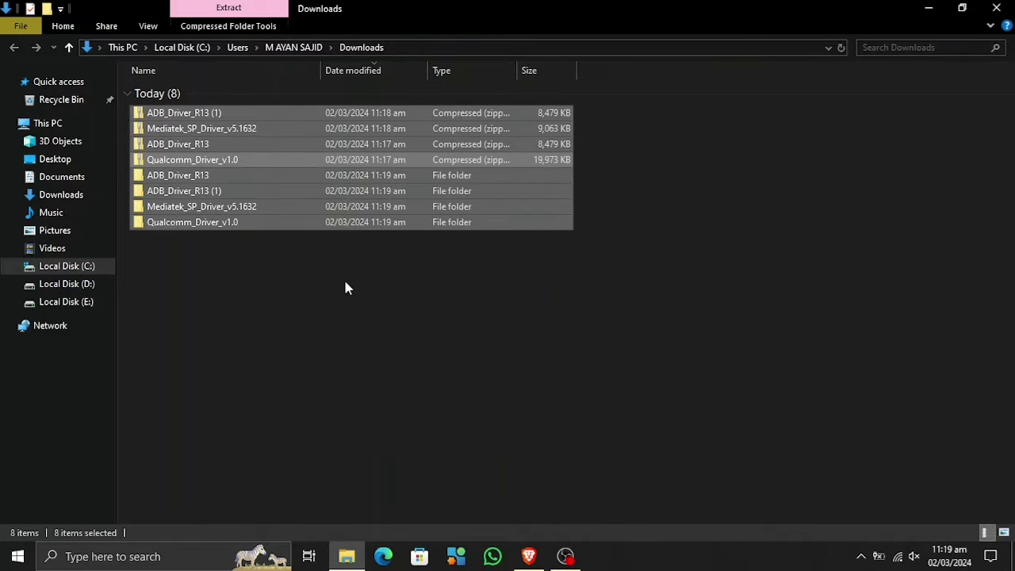
Open the extracted ADB_Driver_R13 folder down to ADB Driver\Driver\i386 to view its files.
click(345, 284)
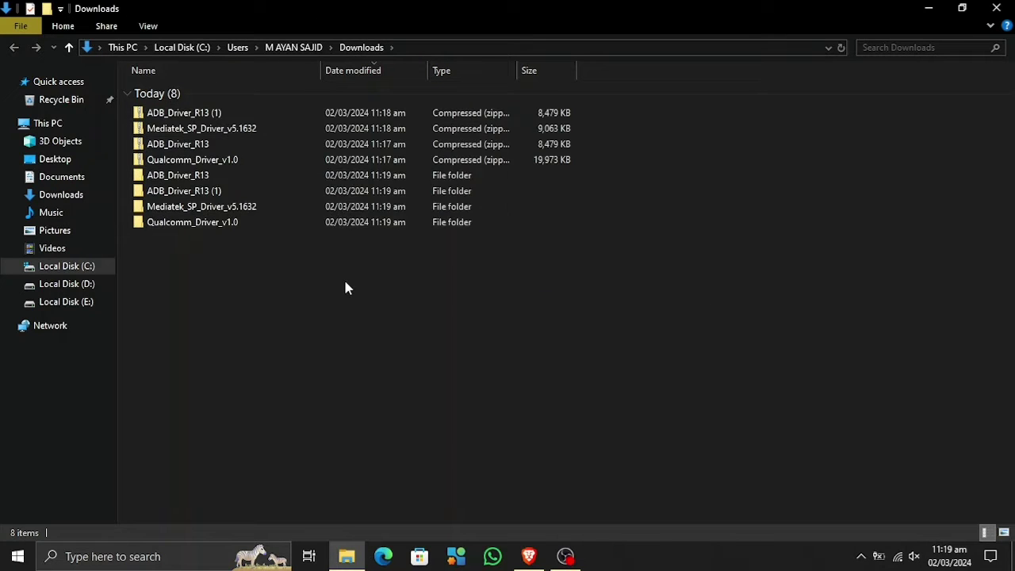
double_click(231, 183)
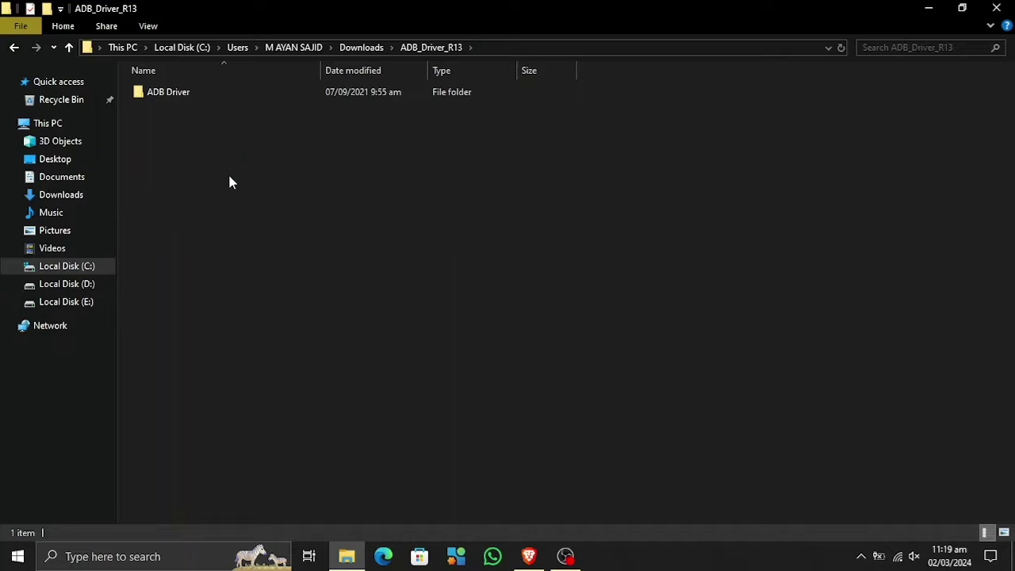
double_click(192, 95)
click(191, 96)
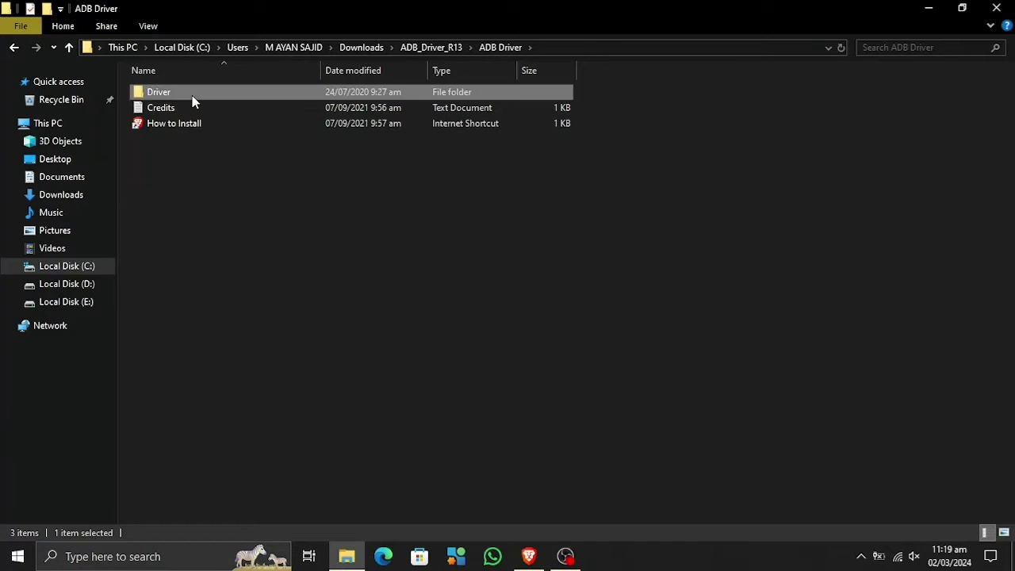
double_click(192, 95)
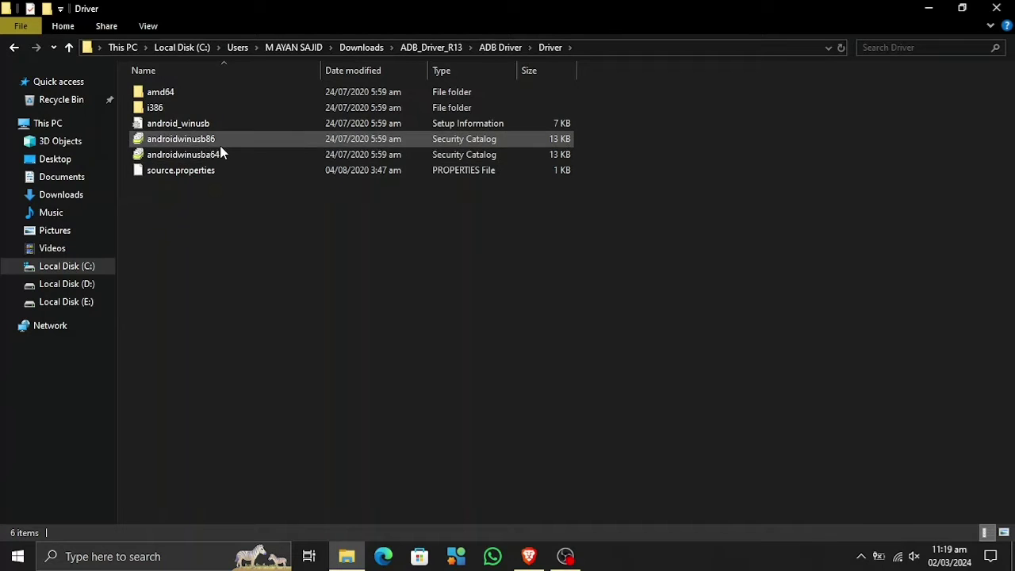
double_click(191, 105)
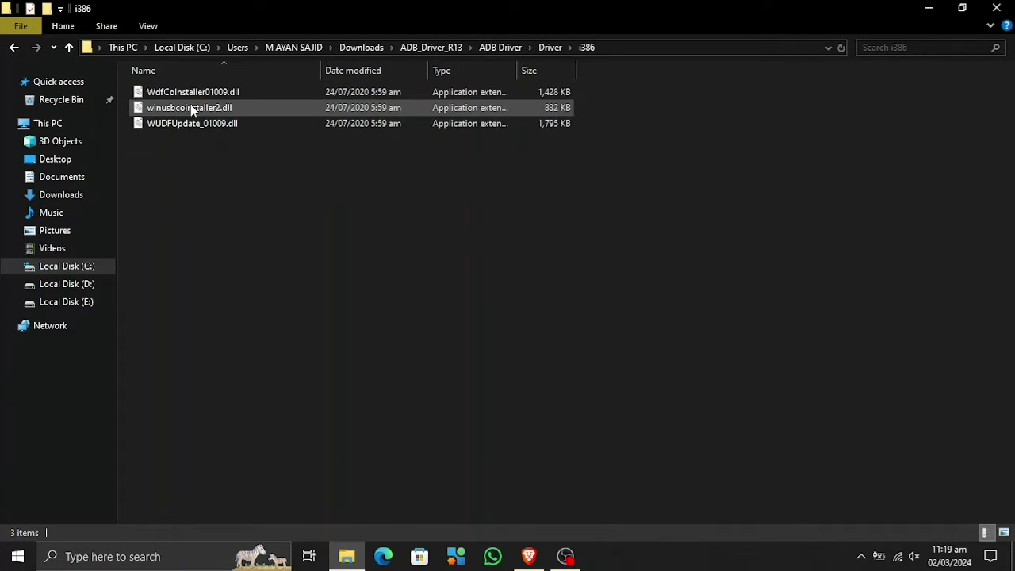
Browse the amd64 driver folder, then return to the ADB Driver folder.
click(550, 48)
click(380, 95)
double_click(381, 95)
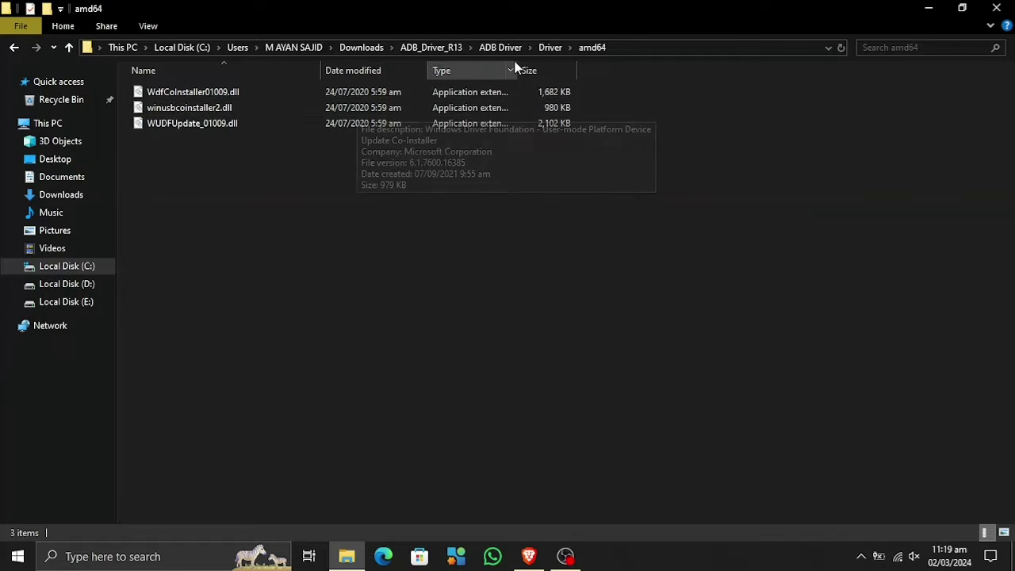
click(496, 49)
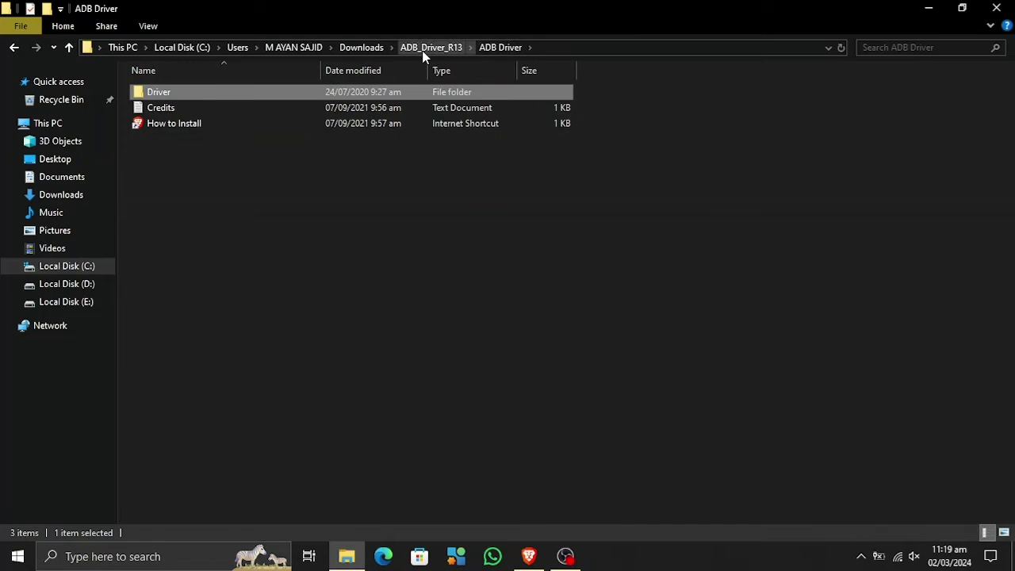
click(423, 50)
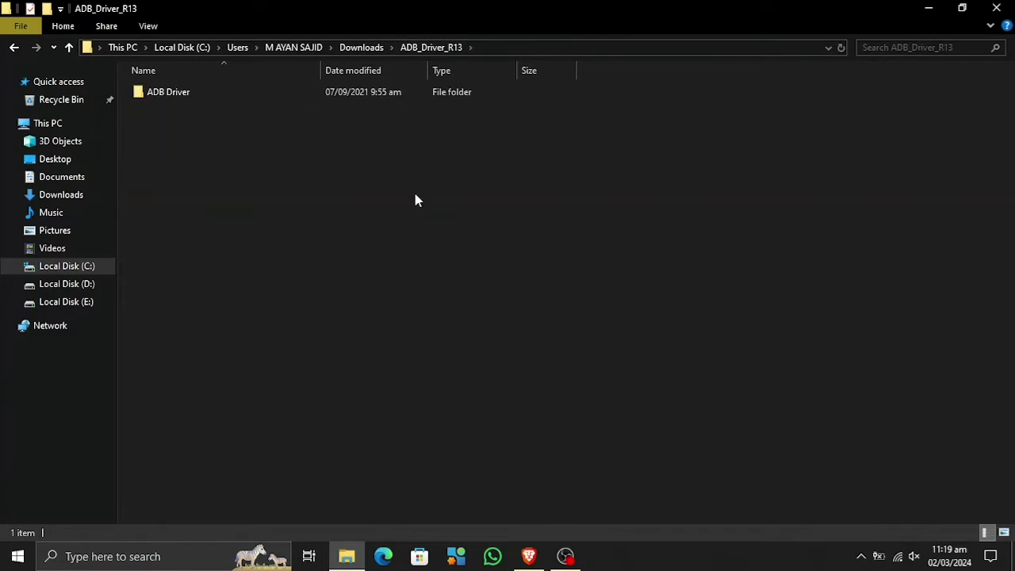
double_click(313, 92)
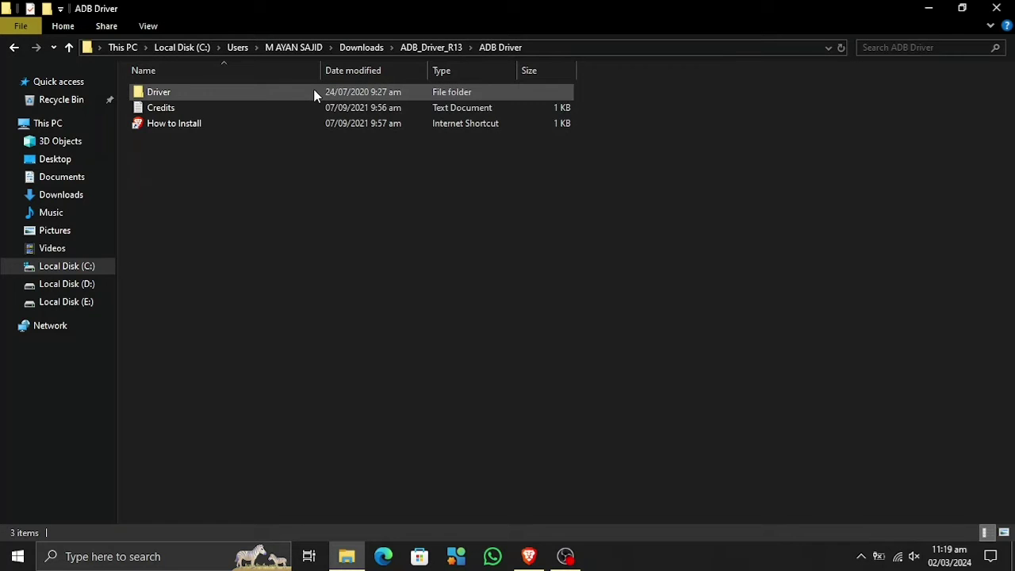
Open the How to Install shortcut and scroll the ADB driver guide to its Device Manager steps.
double_click(227, 126)
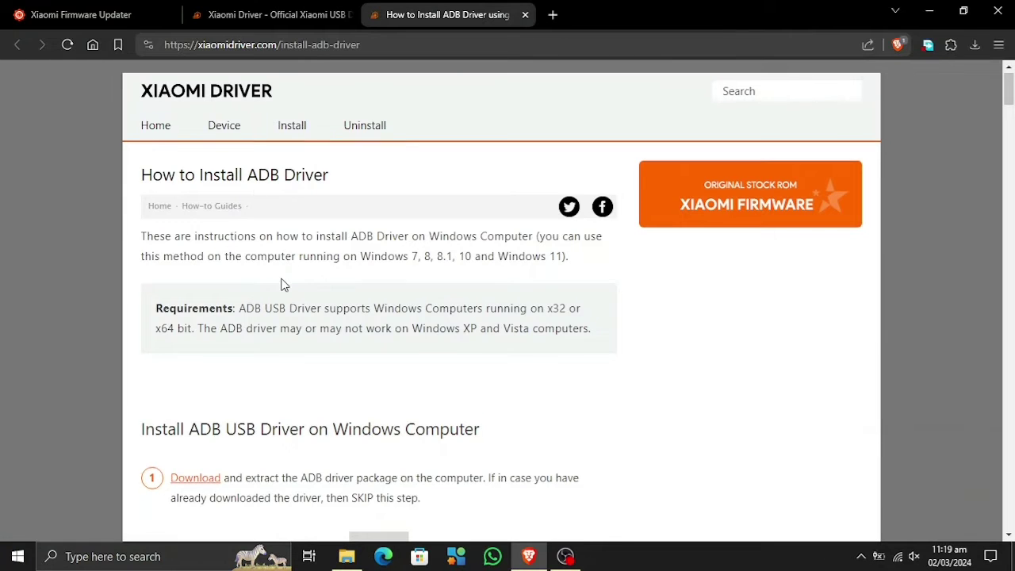
scroll(283, 283, down, 5)
scroll(335, 302, down, 2)
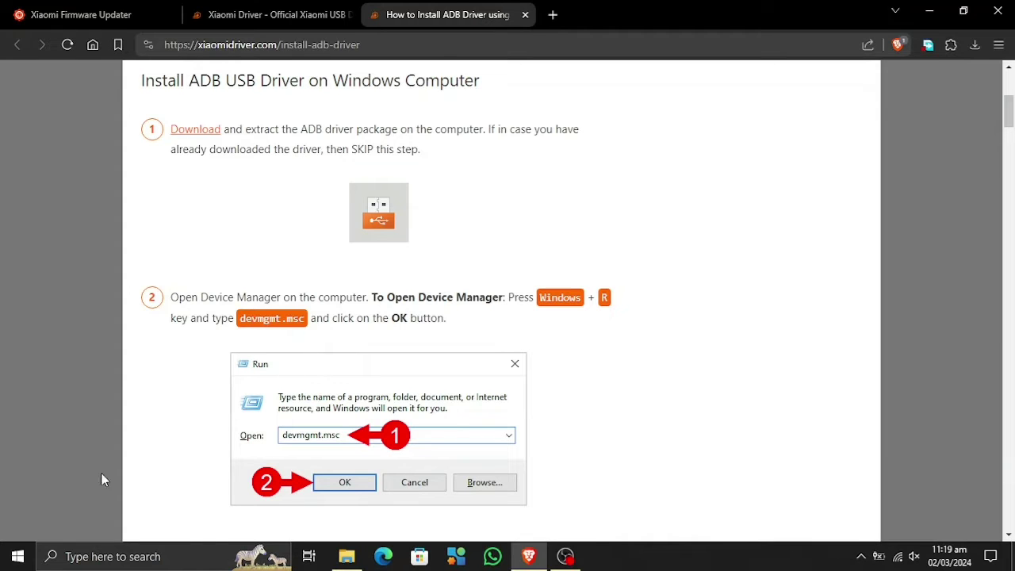
Launch Device Manager from the Start button's power-user menu and read further down the ADB driver guide.
right_click(18, 556)
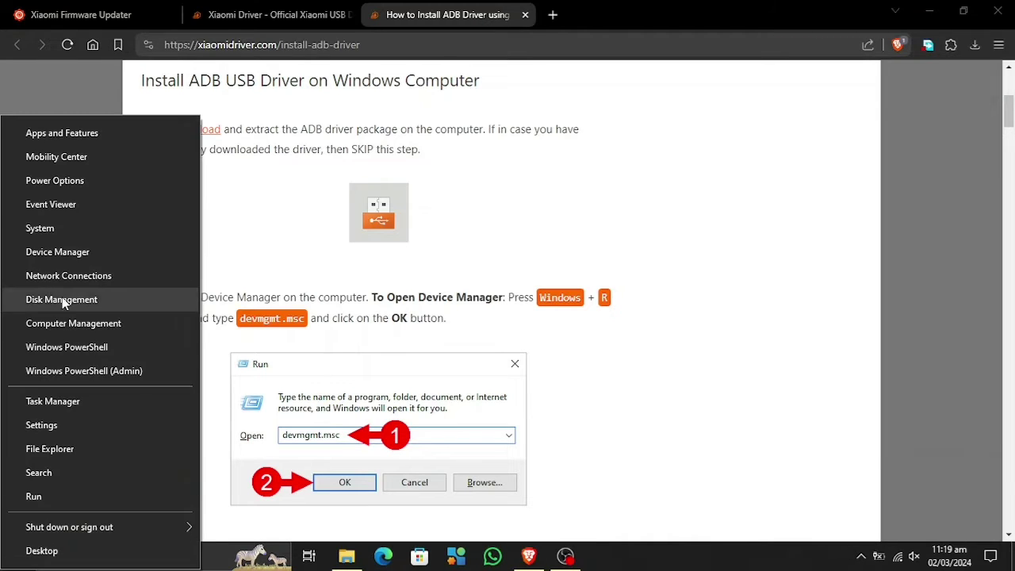
click(59, 251)
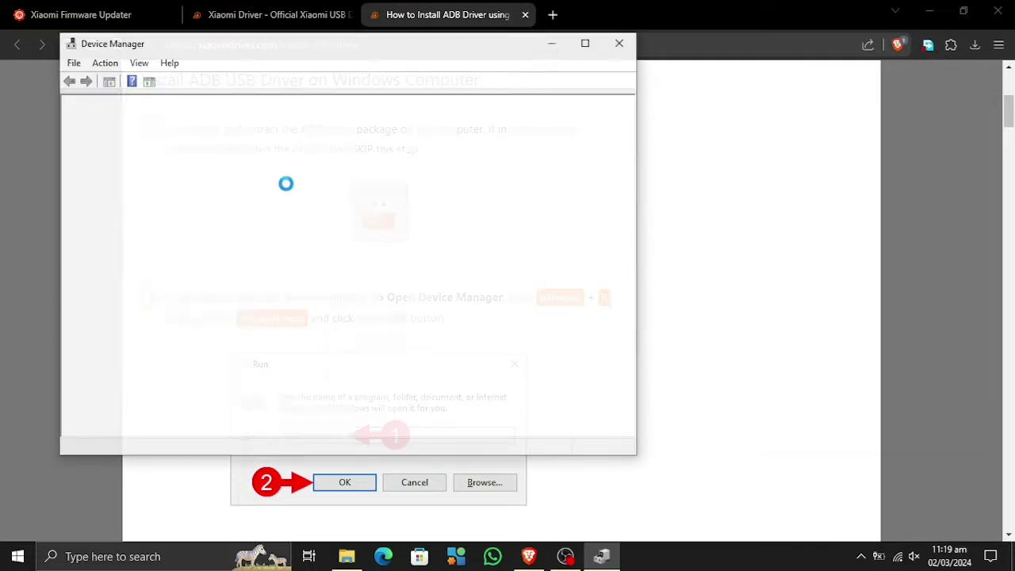
click(763, 254)
scroll(763, 254, down, 4)
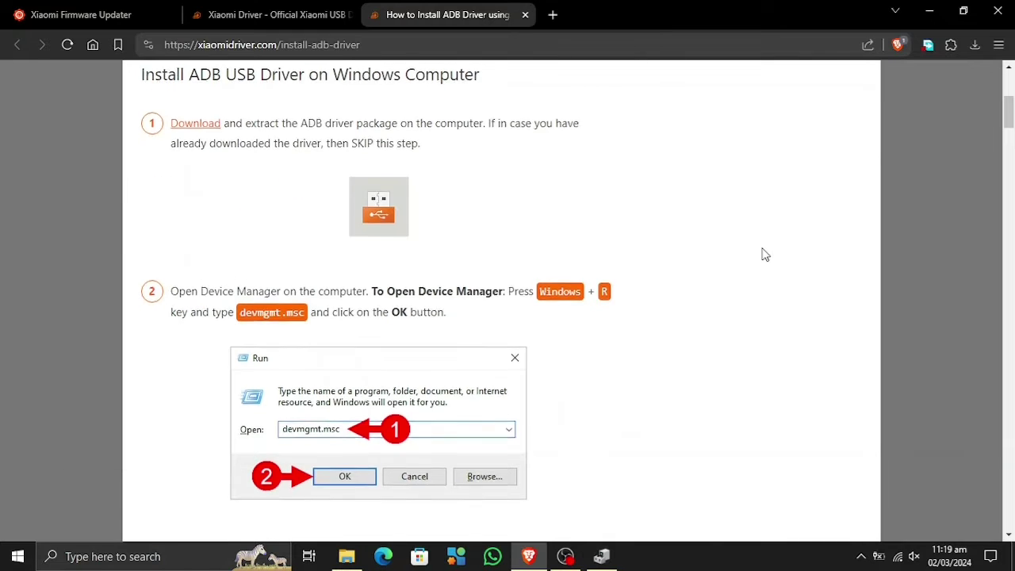
scroll(764, 254, down, 1)
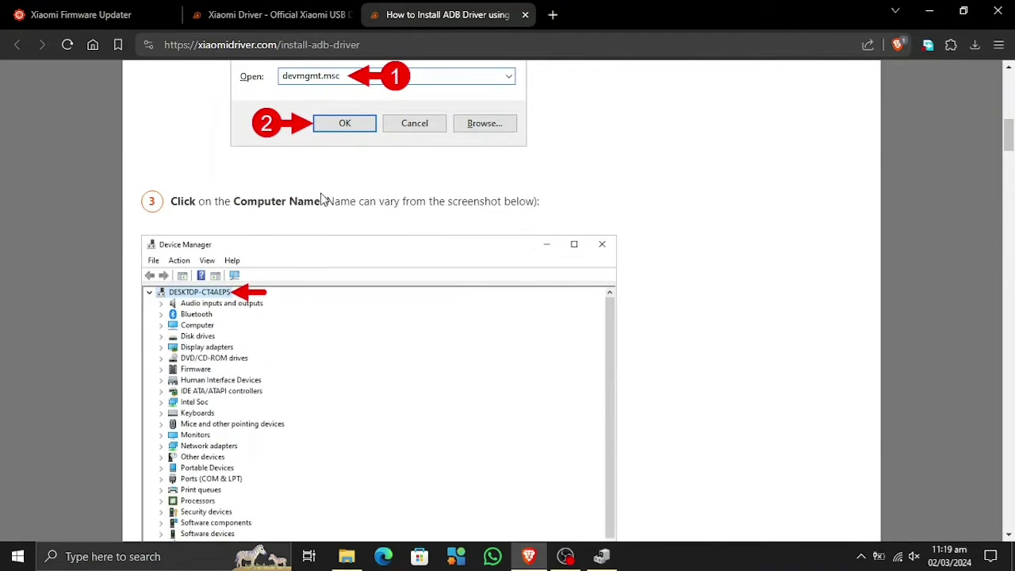
scroll(384, 212, down, 4)
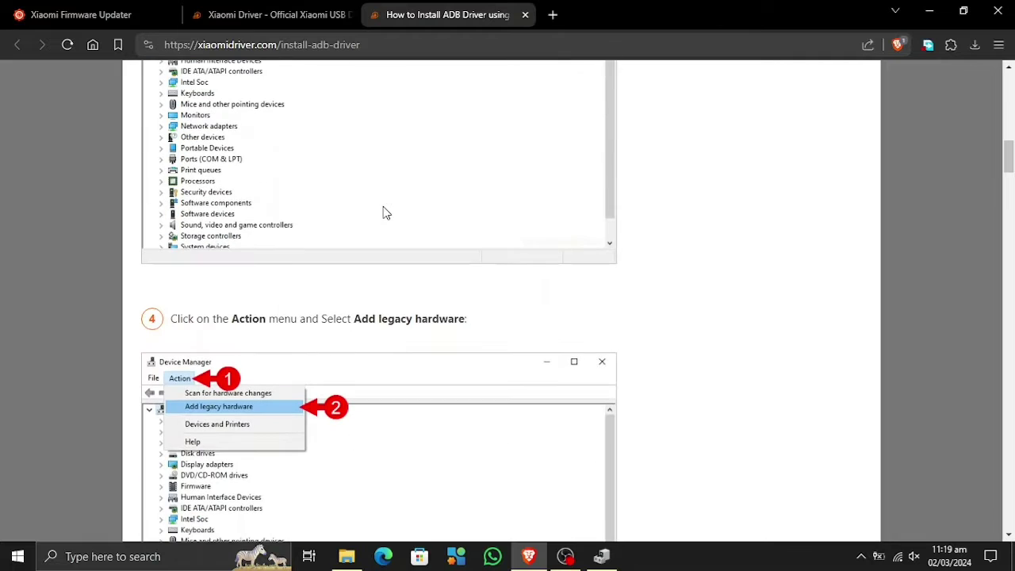
scroll(269, 413, down, 2)
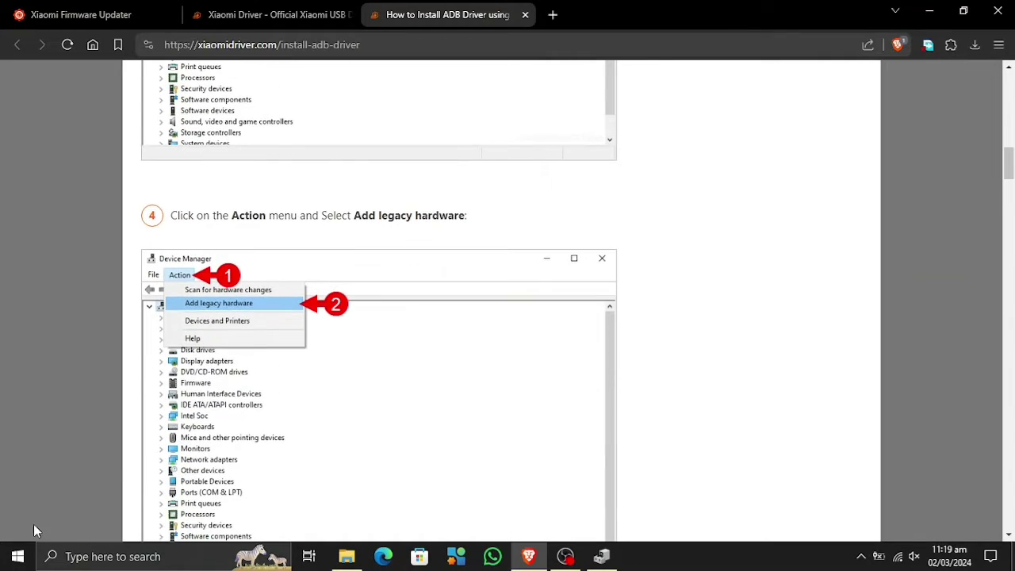
Bring Device Manager to the front and select the computer's root entry in the device tree.
click(602, 555)
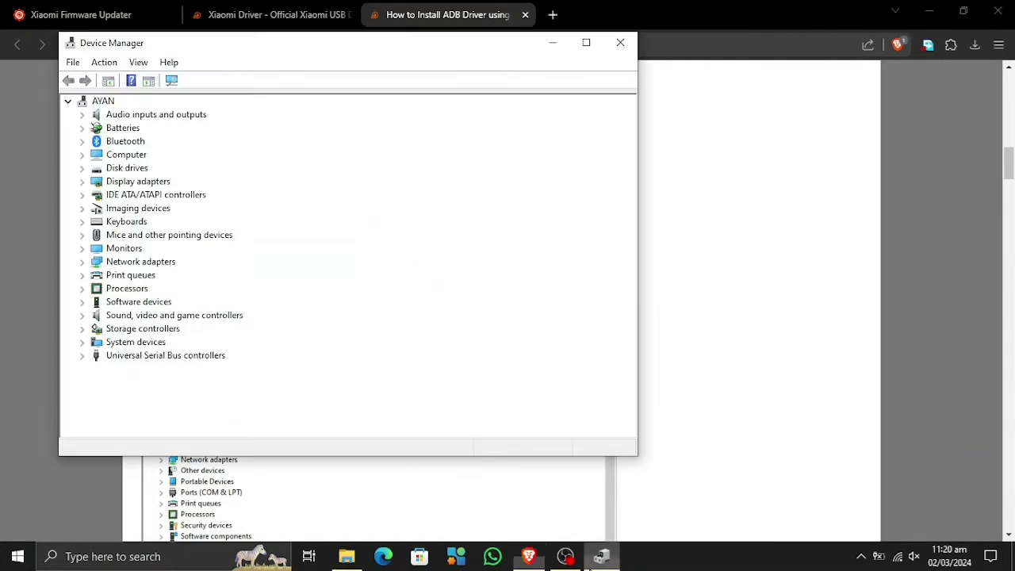
click(99, 103)
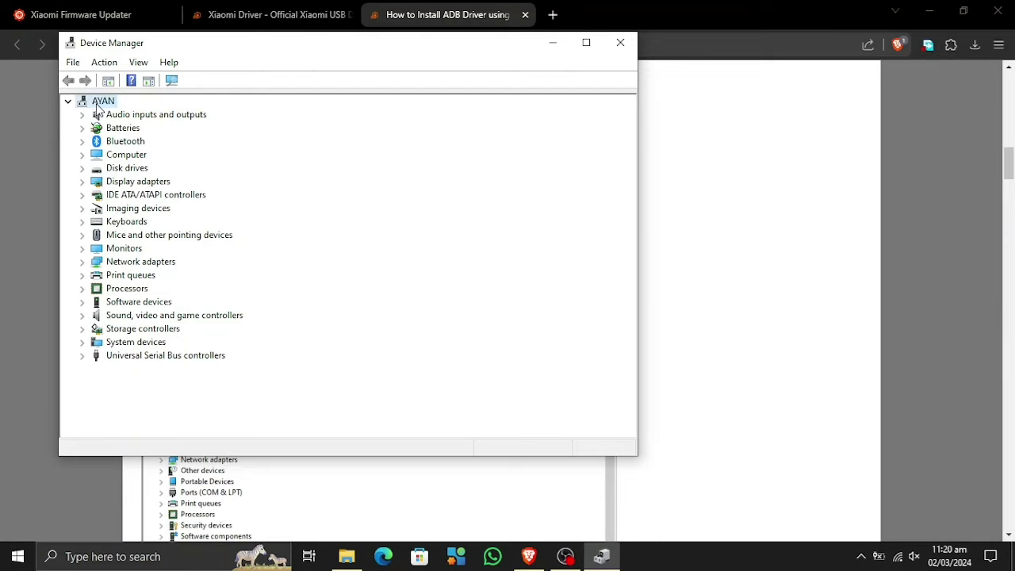
right_click(103, 103)
click(94, 106)
Launch Add legacy hardware from the Action menu and move past the wizard's welcome page.
click(104, 64)
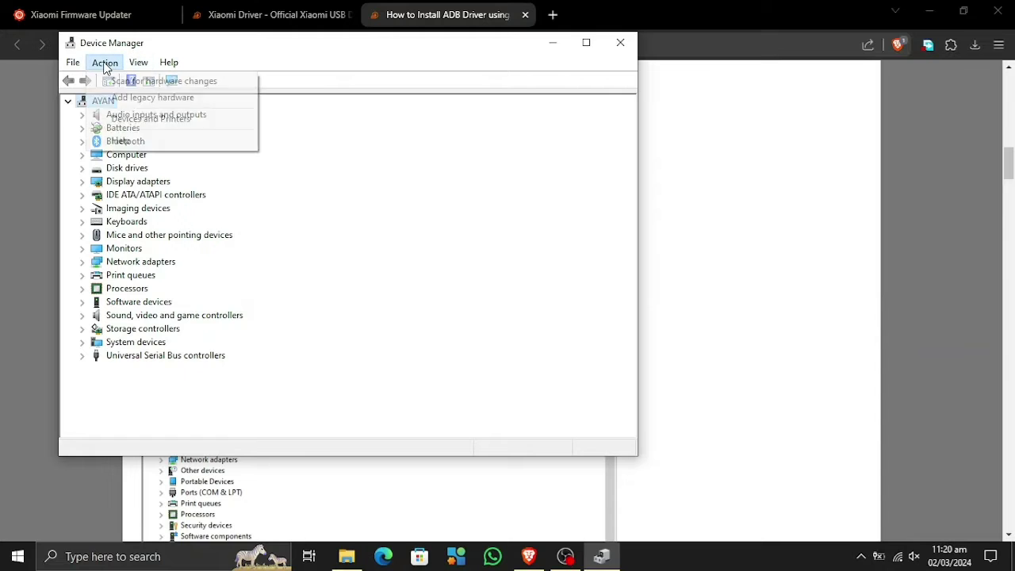
click(125, 97)
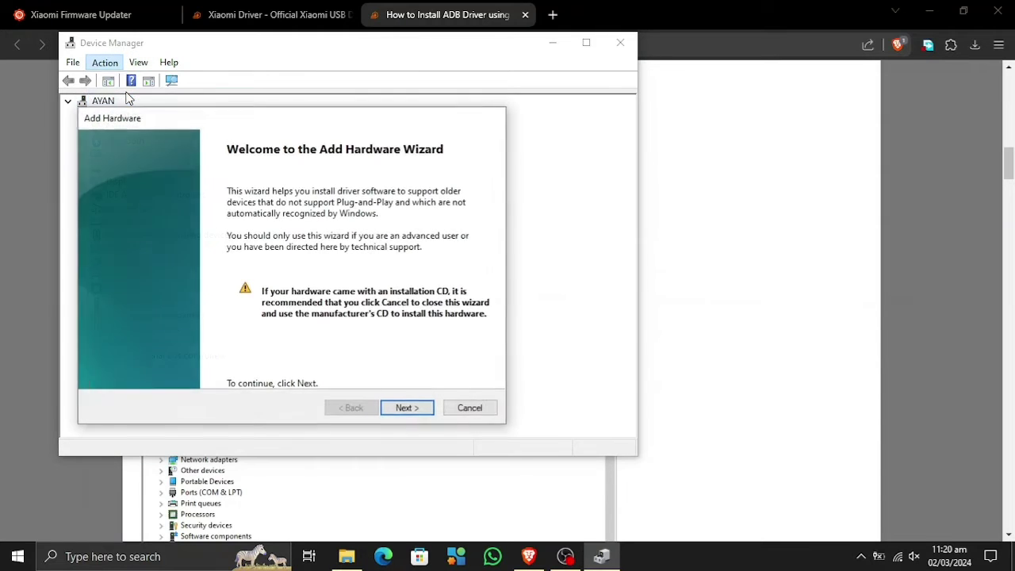
click(431, 411)
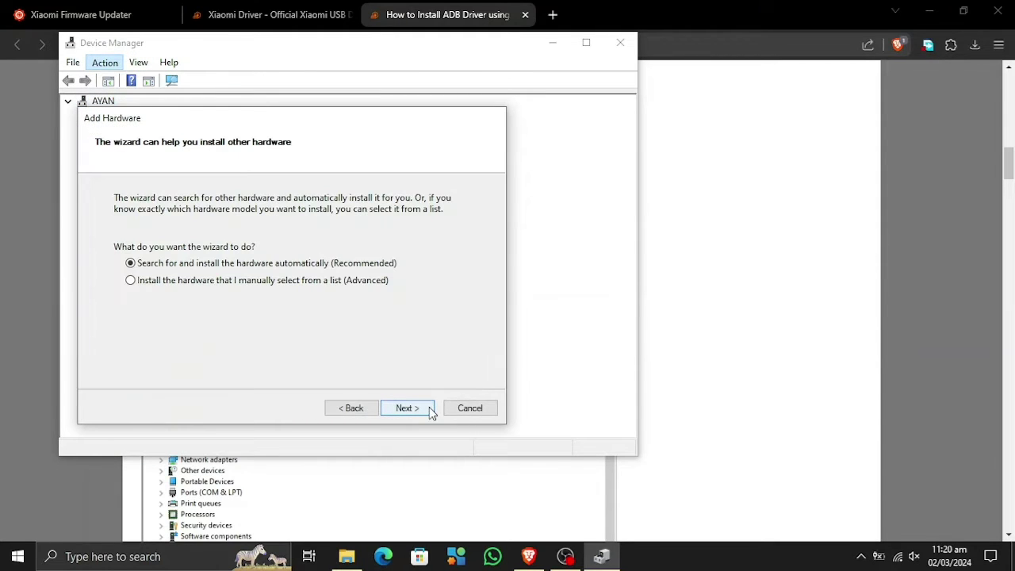
Read ahead to the guide's next installation step, then return to the Add Hardware wizard.
click(739, 325)
scroll(739, 325, down, 6)
scroll(739, 325, down, 2)
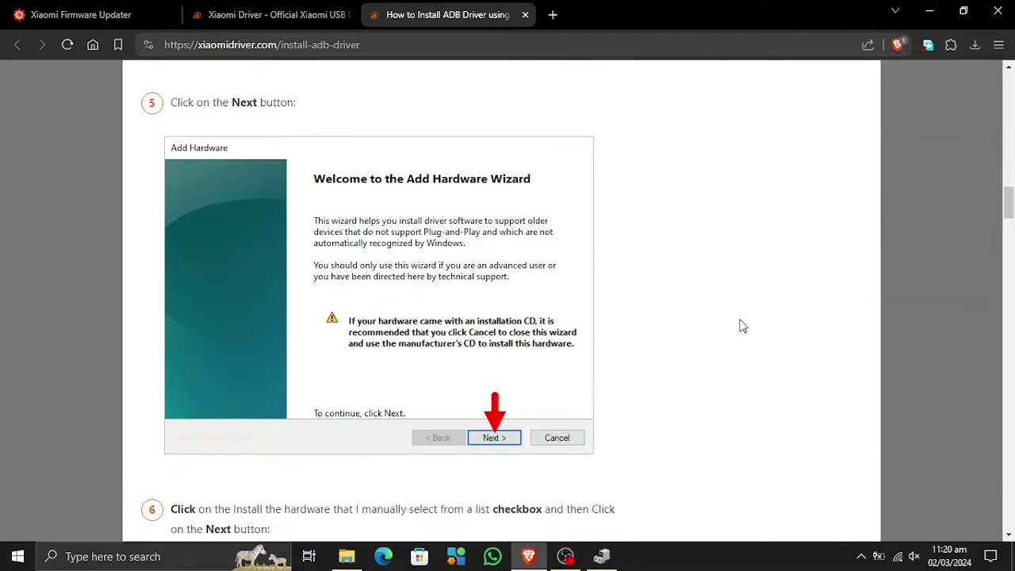
scroll(739, 326, down, 5)
scroll(742, 326, down, 1)
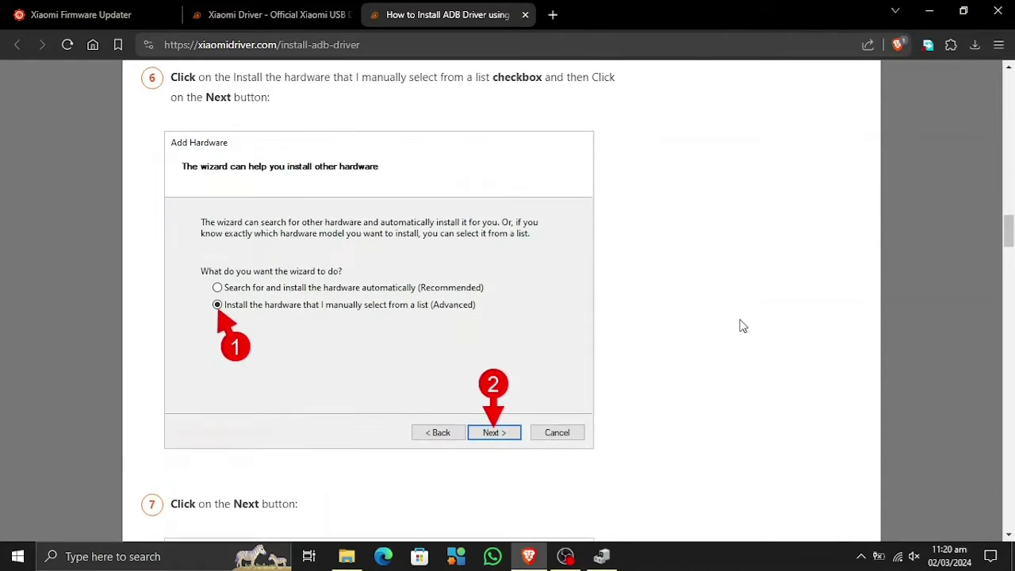
scroll(686, 337, down, 4)
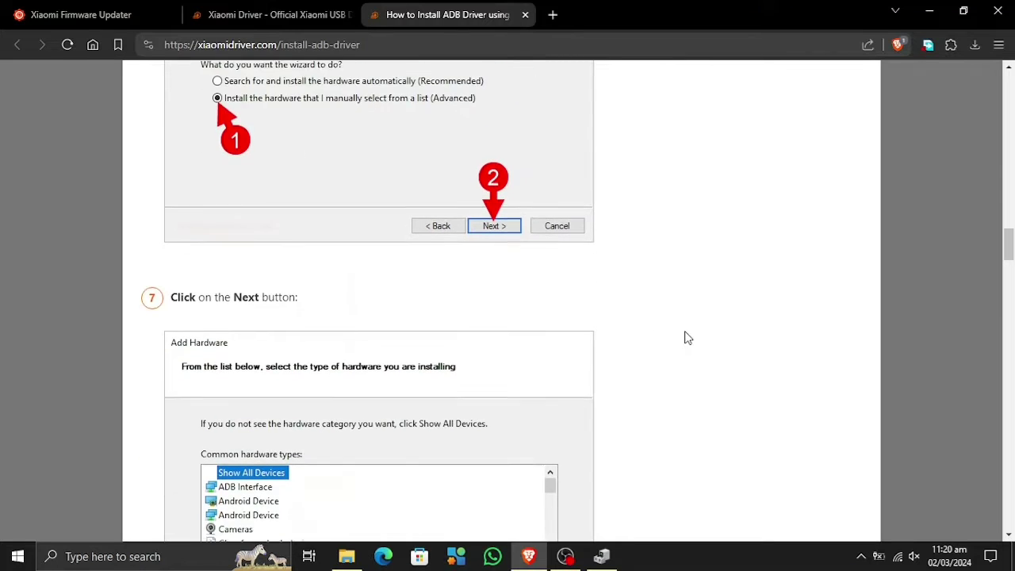
scroll(688, 337, down, 5)
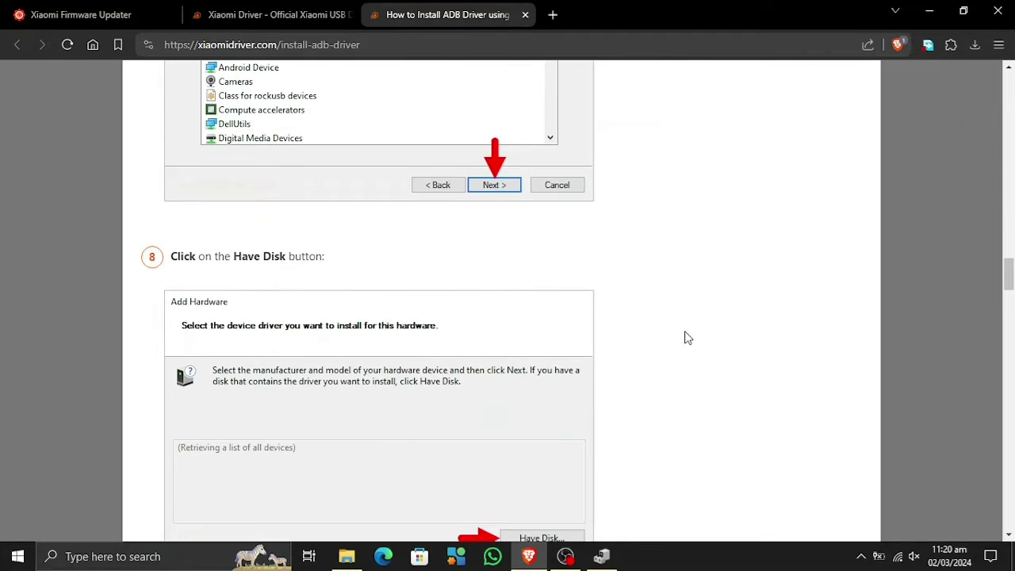
scroll(687, 337, down, 3)
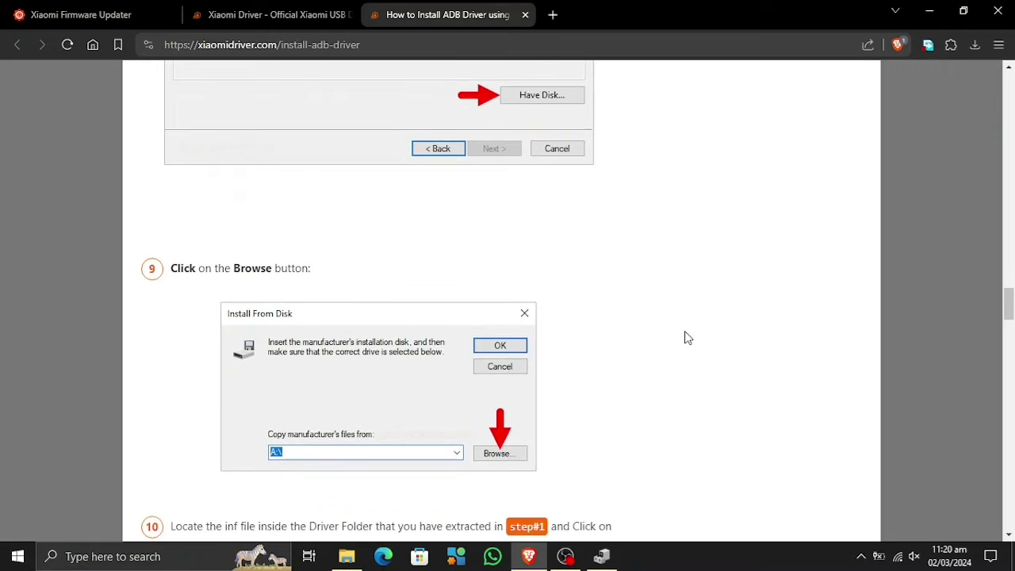
click(610, 557)
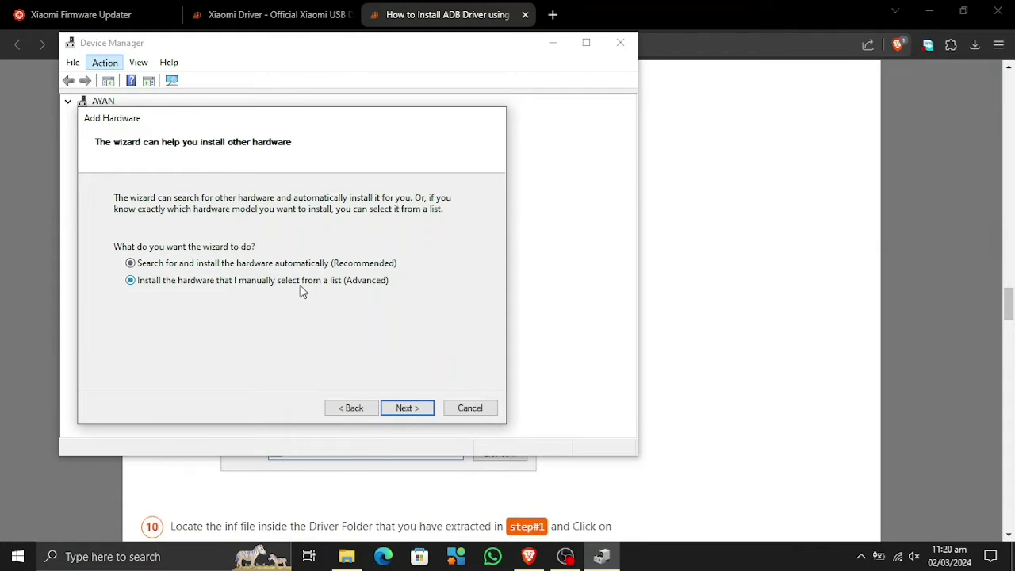
Advance the Add Hardware wizard with Show All Devices and bring up Install From Disk via Have Disk.
click(404, 408)
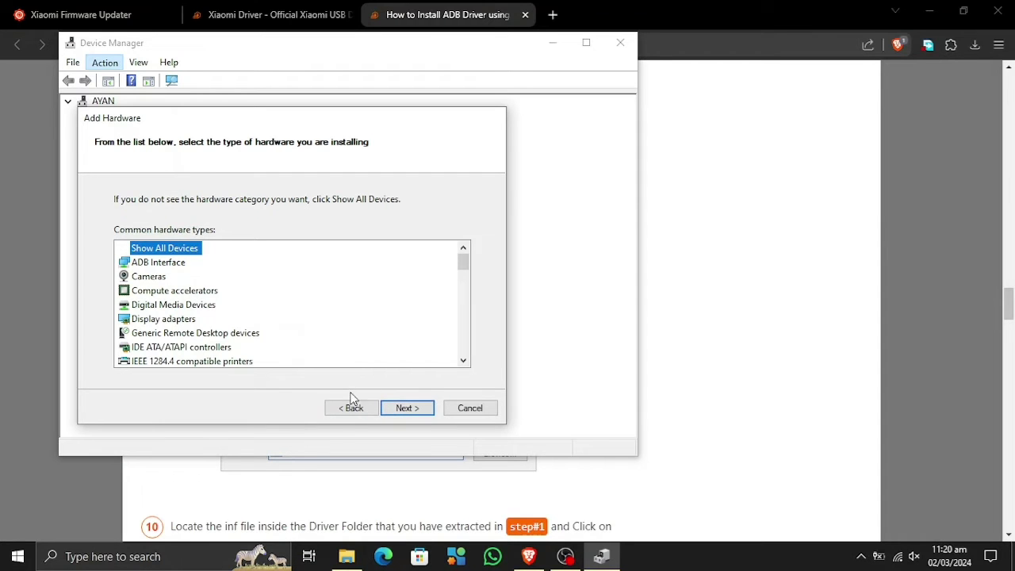
click(405, 409)
click(440, 355)
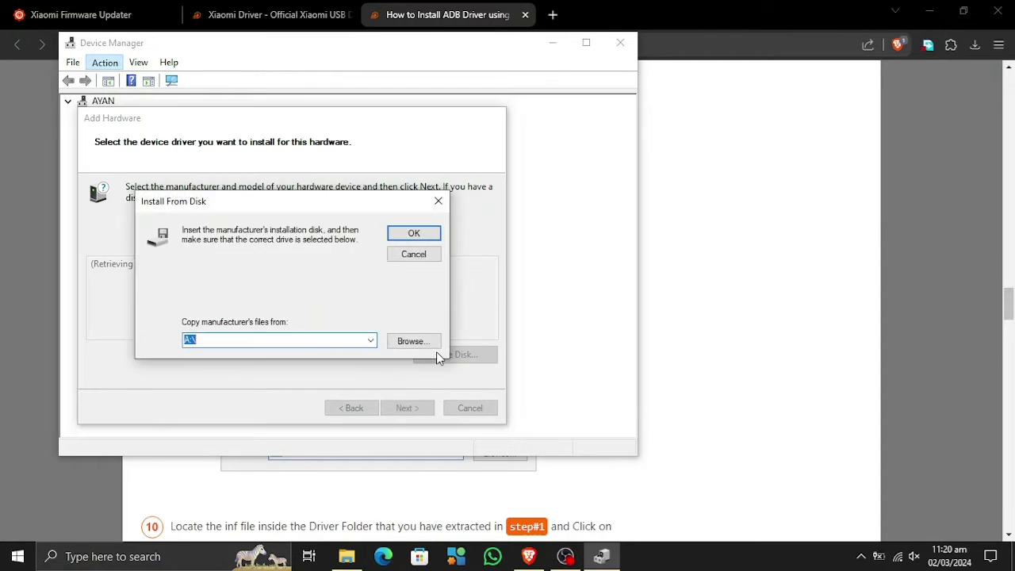
Read further down the driver guide, then bring the Install From Disk prompt back to the front.
click(756, 362)
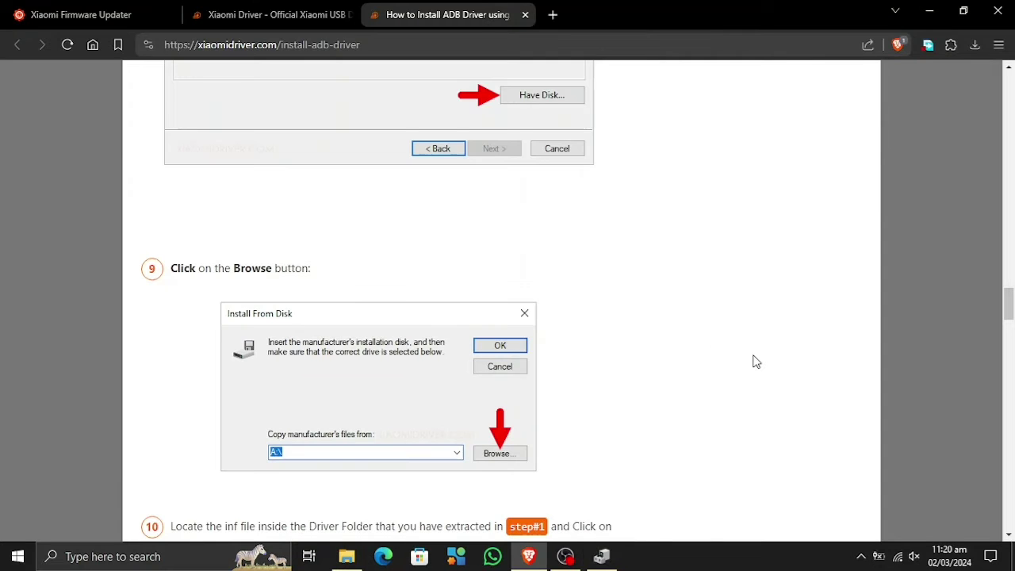
scroll(756, 361, down, 5)
scroll(756, 362, down, 1)
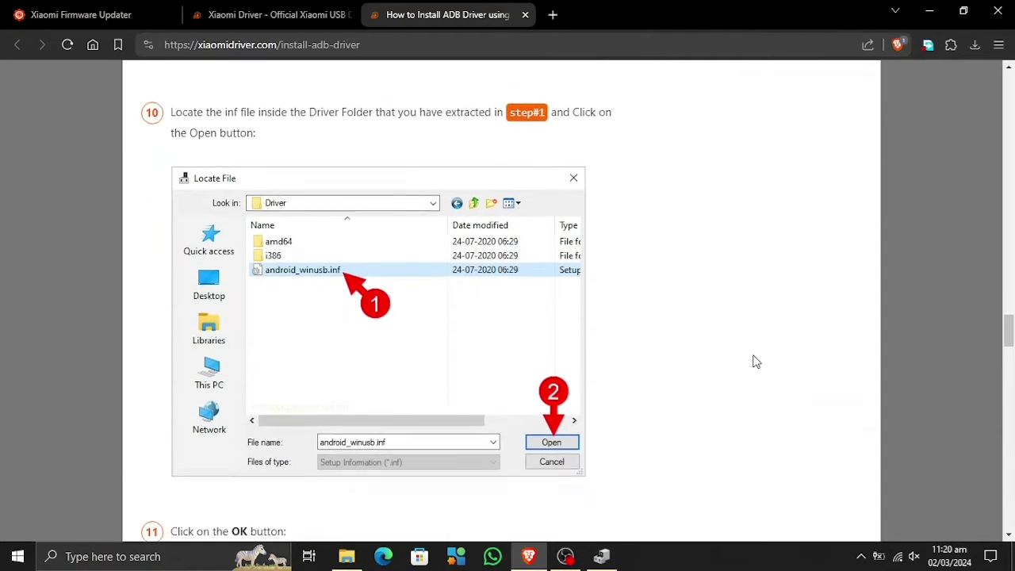
scroll(467, 275, down, 4)
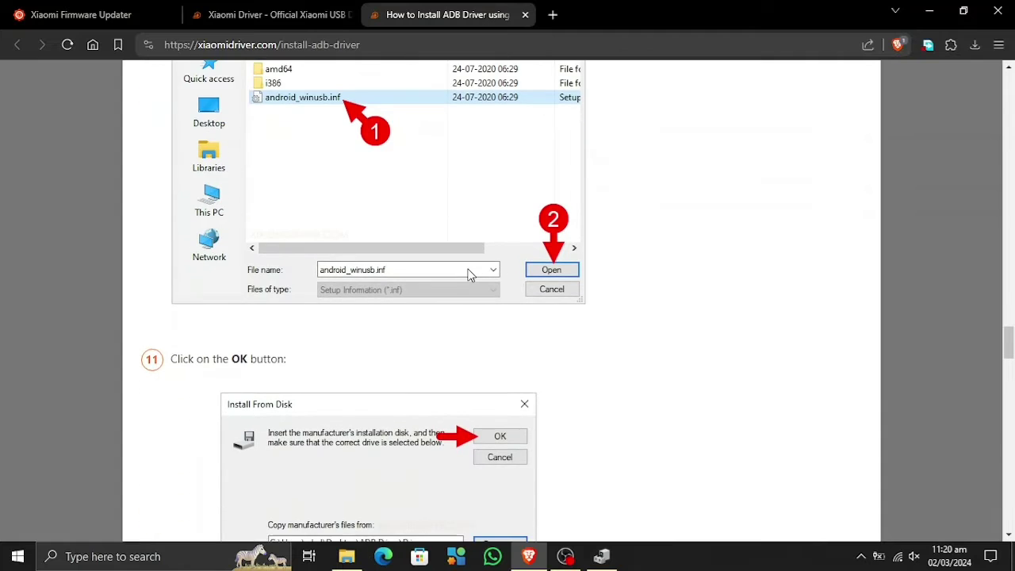
scroll(468, 274, down, 4)
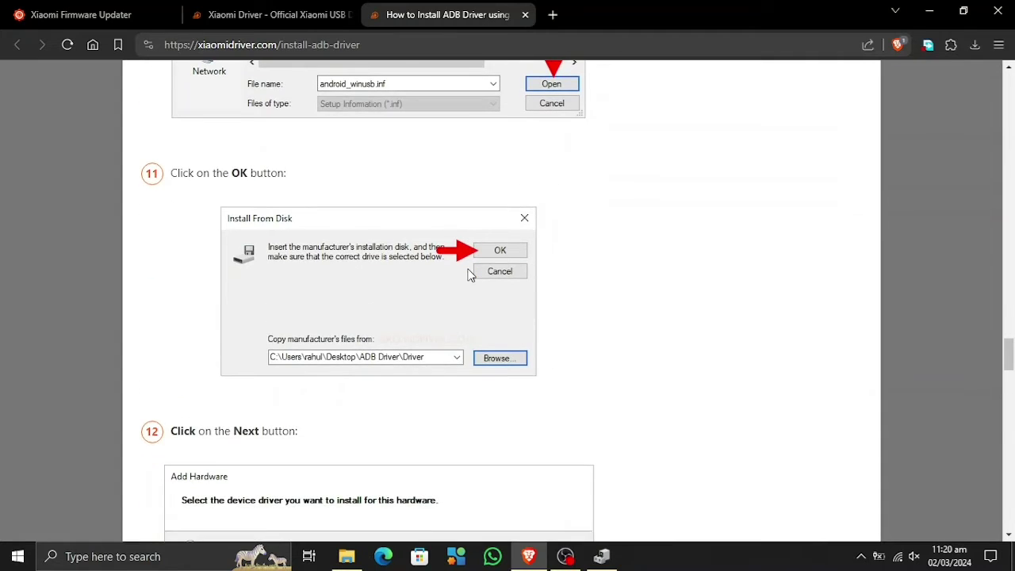
scroll(468, 274, down, 12)
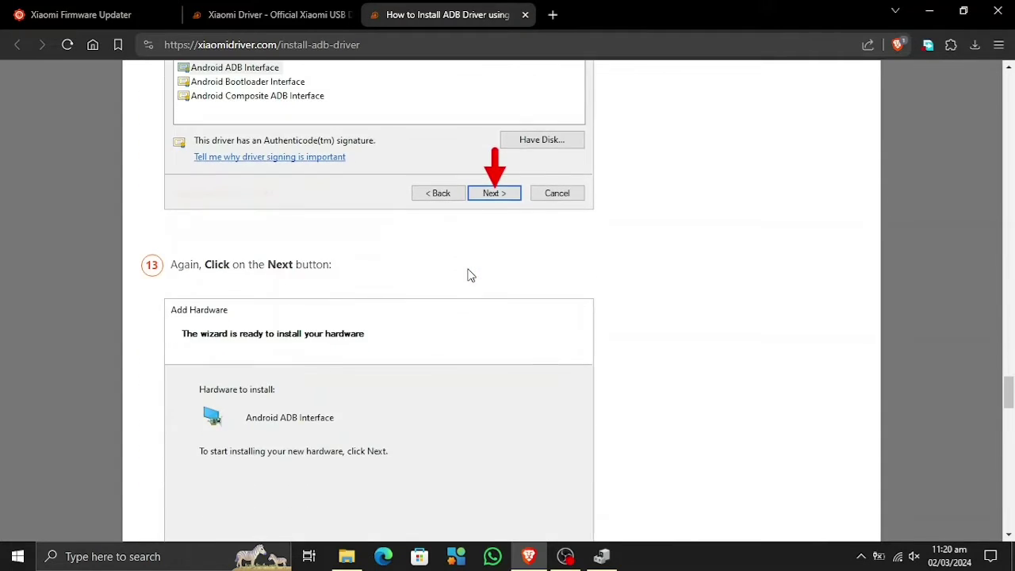
scroll(468, 274, down, 10)
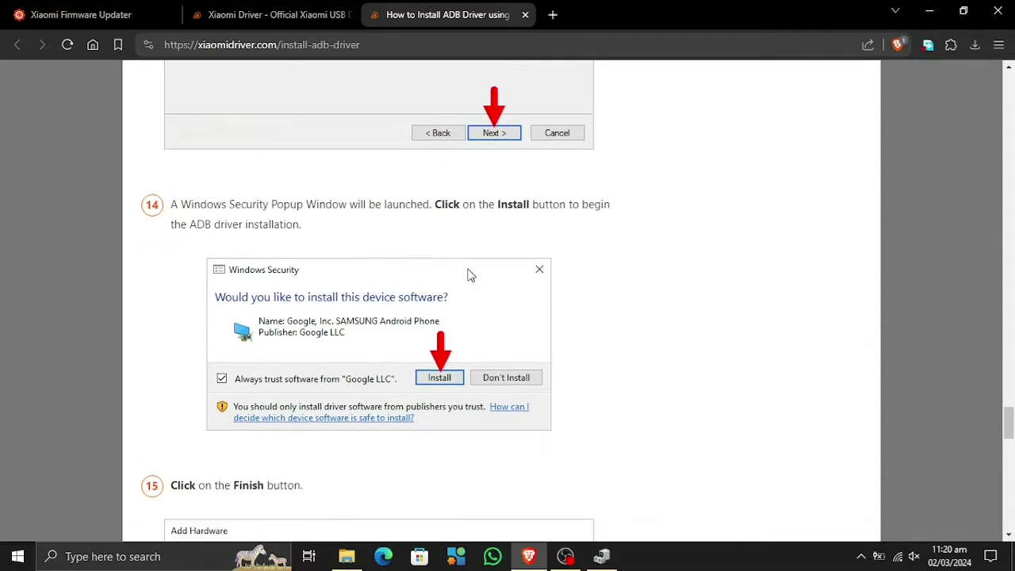
scroll(468, 275, down, 1)
scroll(468, 274, up, 12)
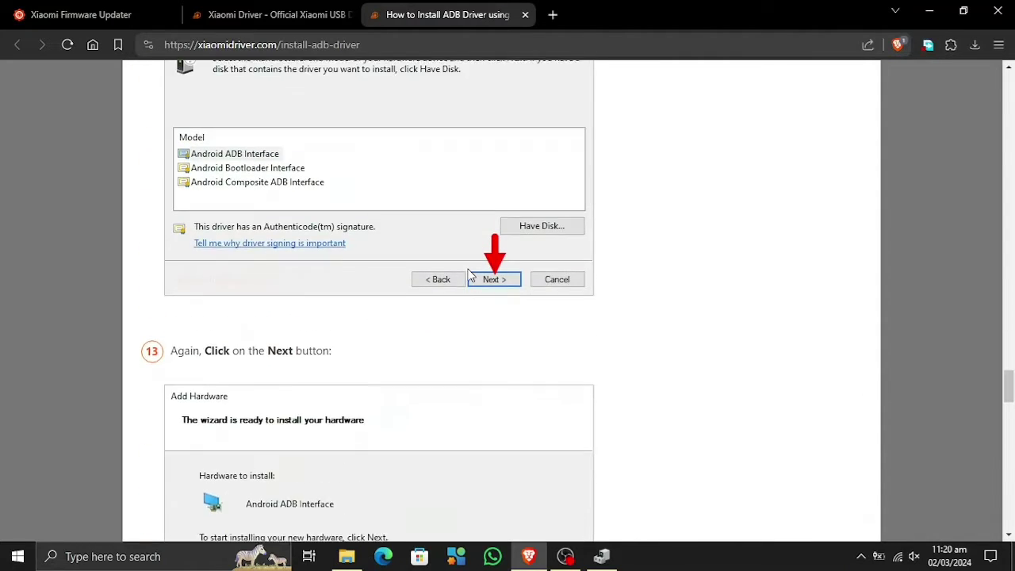
click(603, 551)
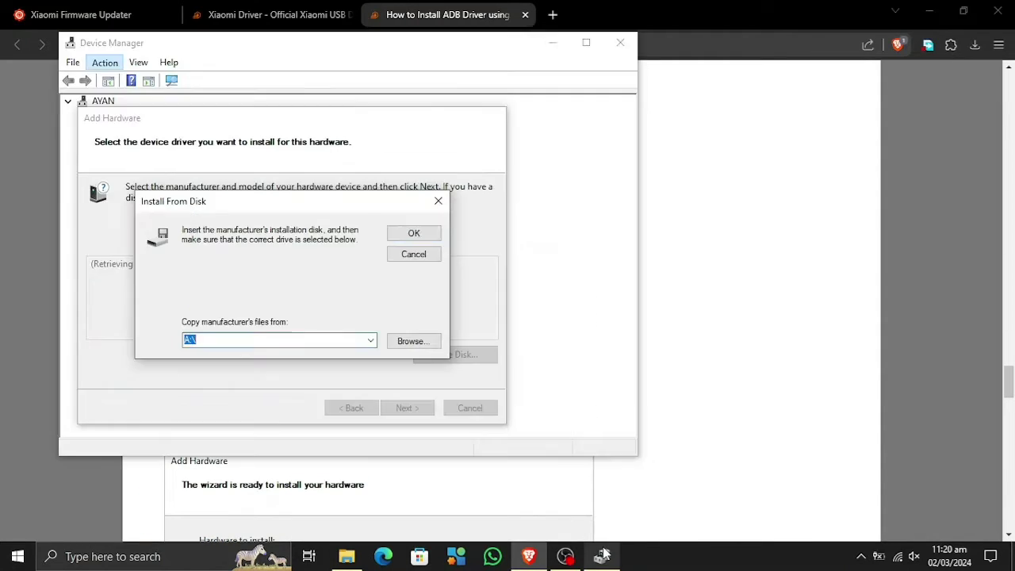
Select android_winusb.inf from Downloads > ADB_Driver_R13 > ADB Driver > Driver as the disk driver.
click(412, 341)
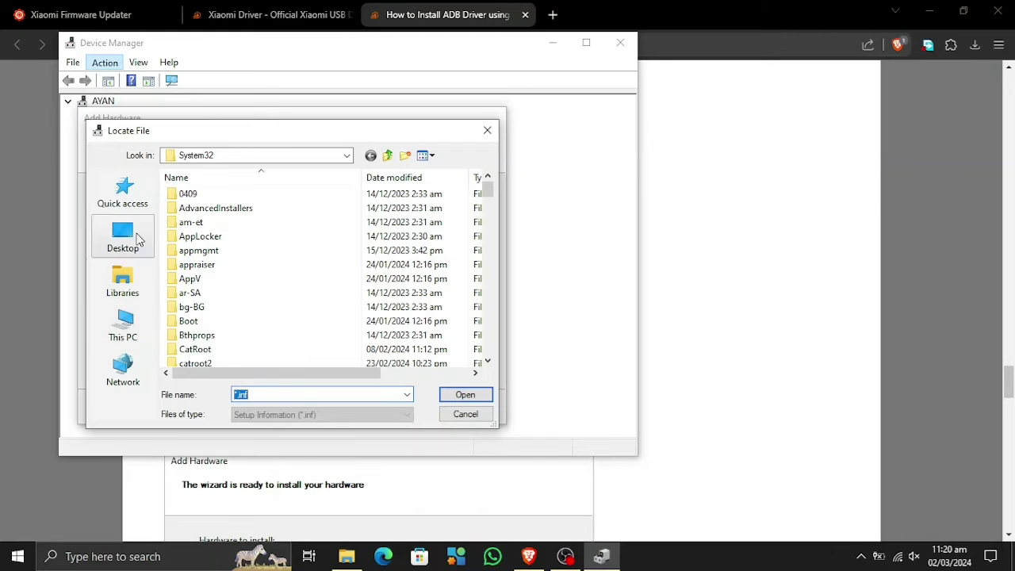
click(290, 158)
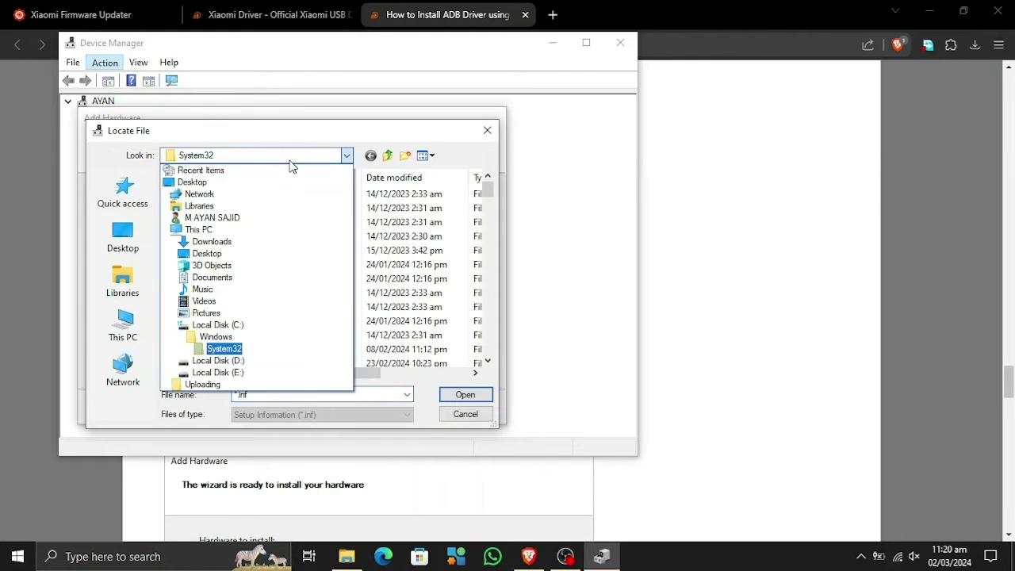
click(226, 241)
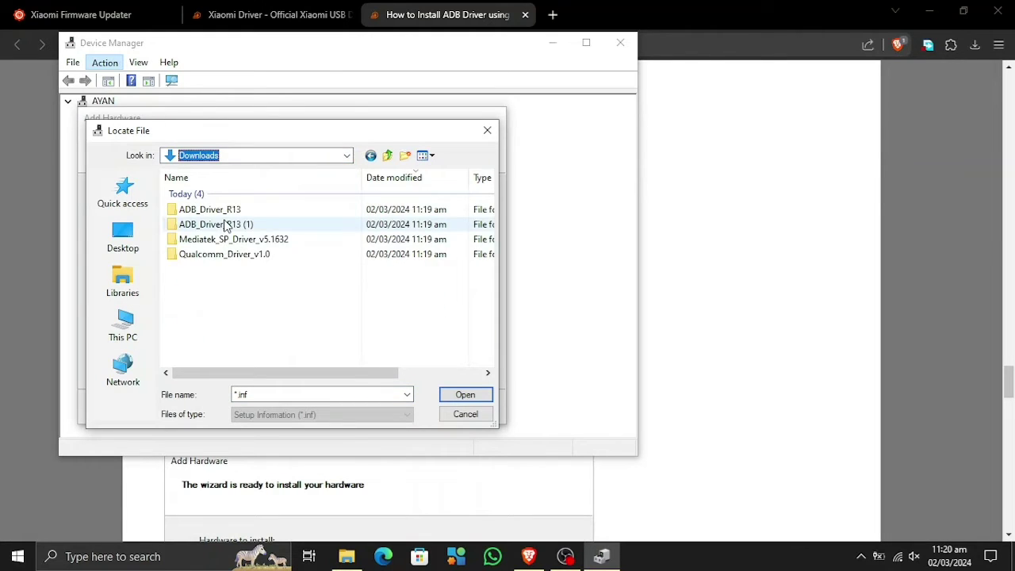
double_click(262, 210)
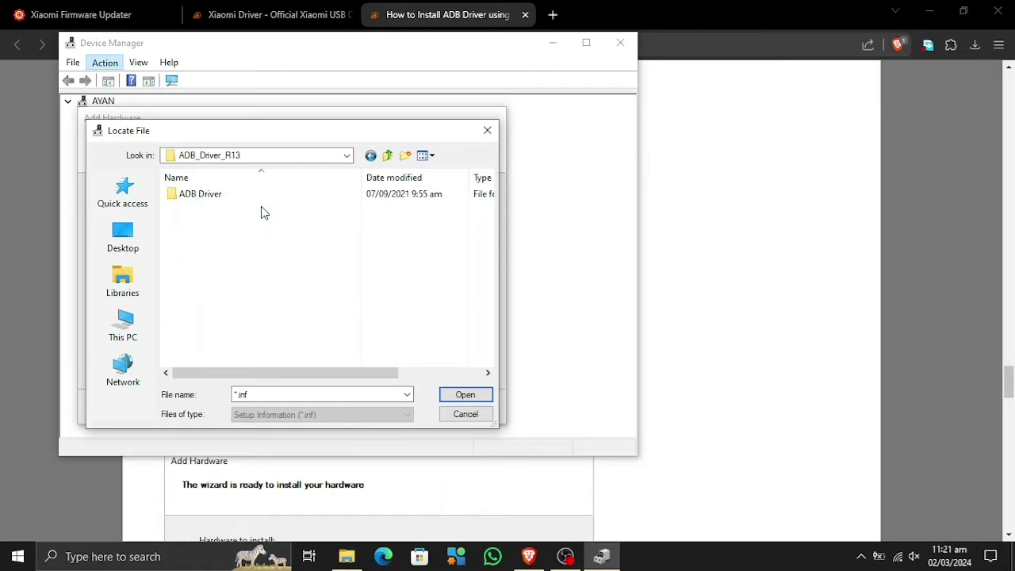
double_click(265, 195)
double_click(268, 195)
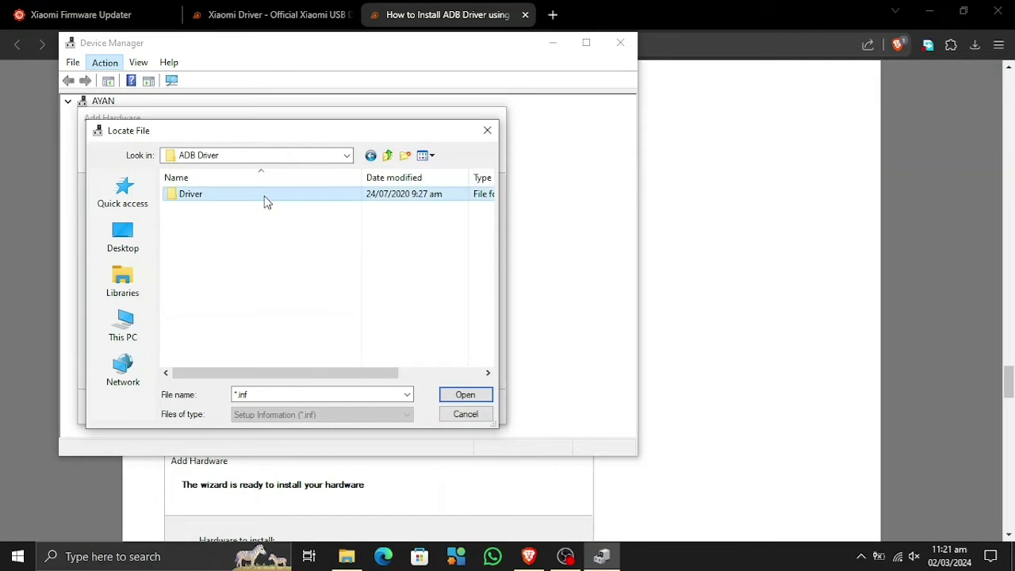
click(267, 228)
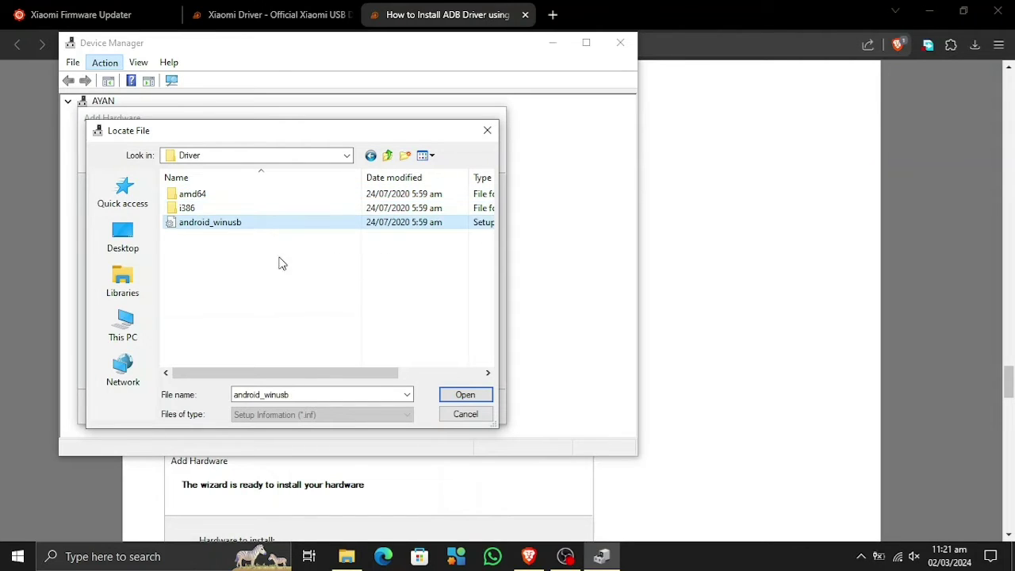
click(463, 395)
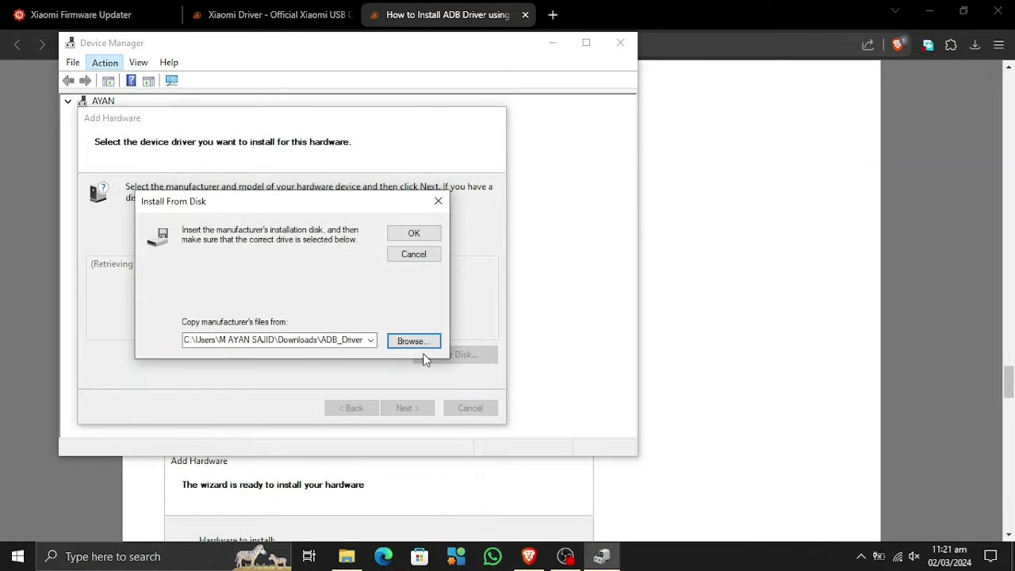
Install the Android ADB Interface model, allowing the Google driver software, and finish the wizard.
click(422, 233)
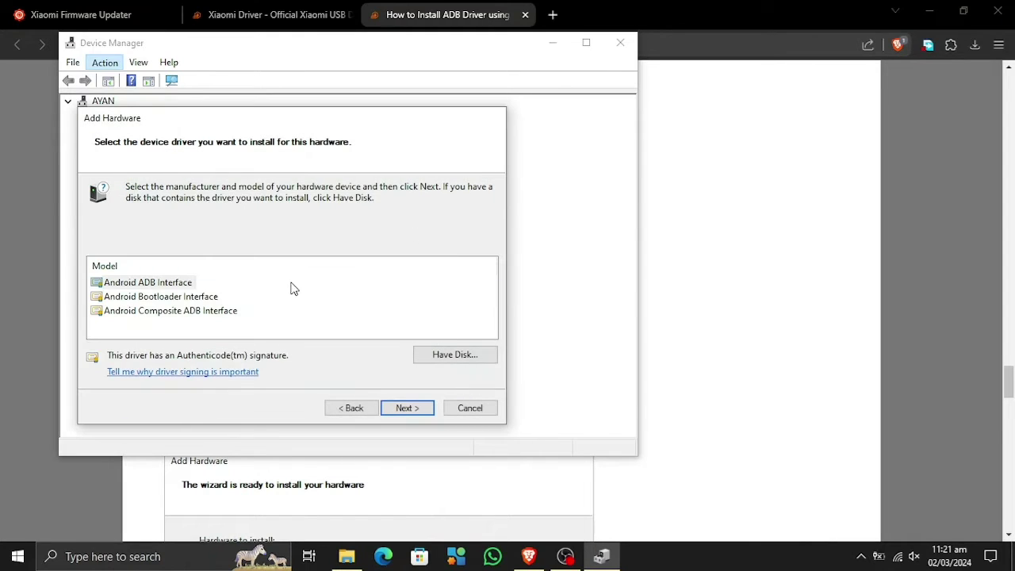
click(168, 282)
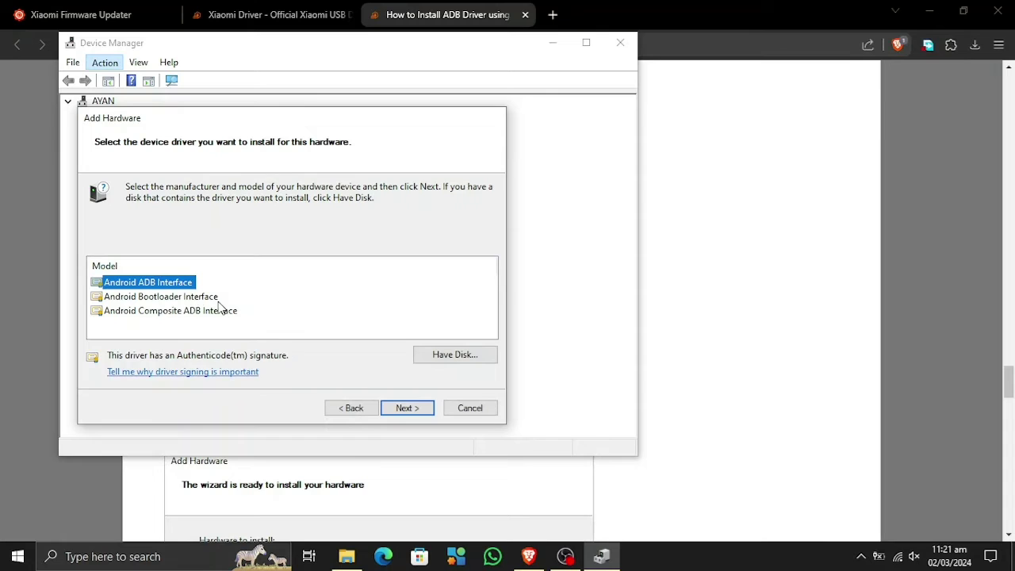
click(408, 407)
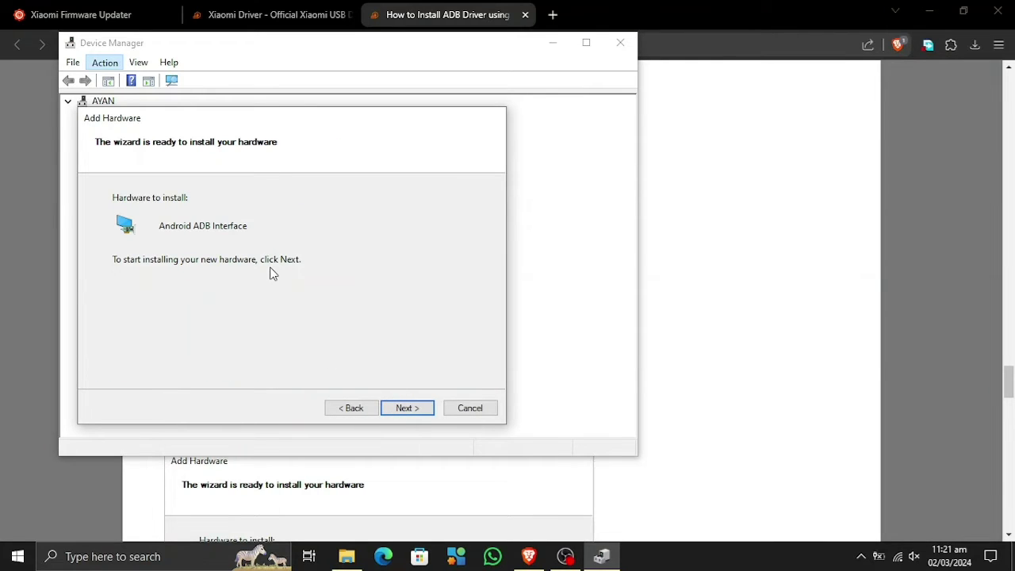
click(405, 412)
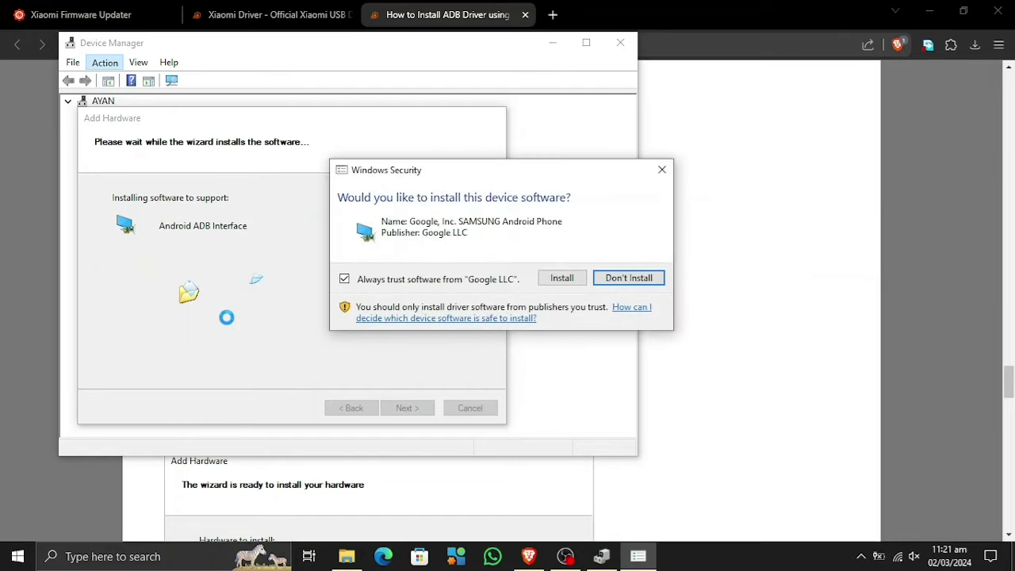
click(562, 278)
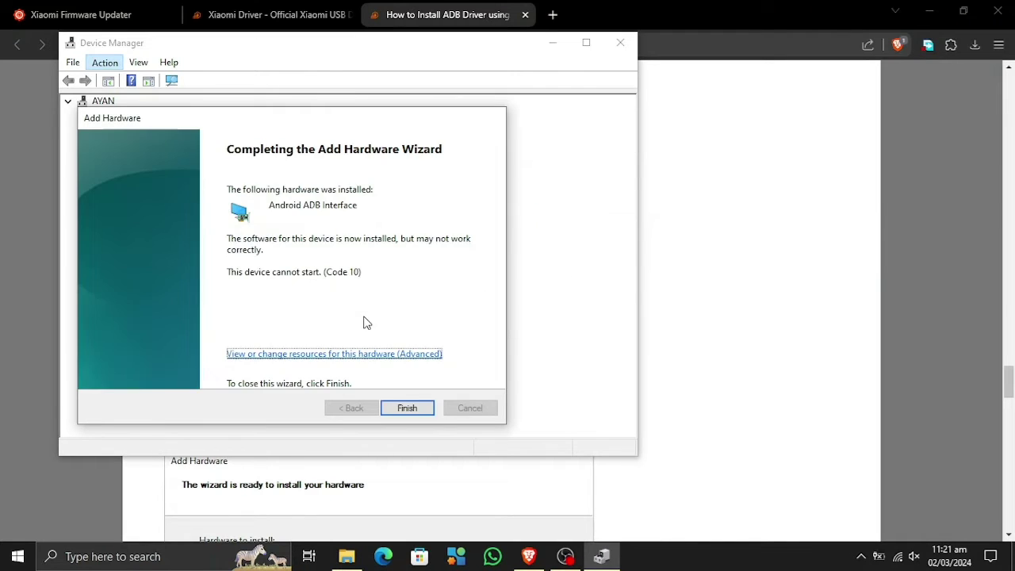
click(400, 408)
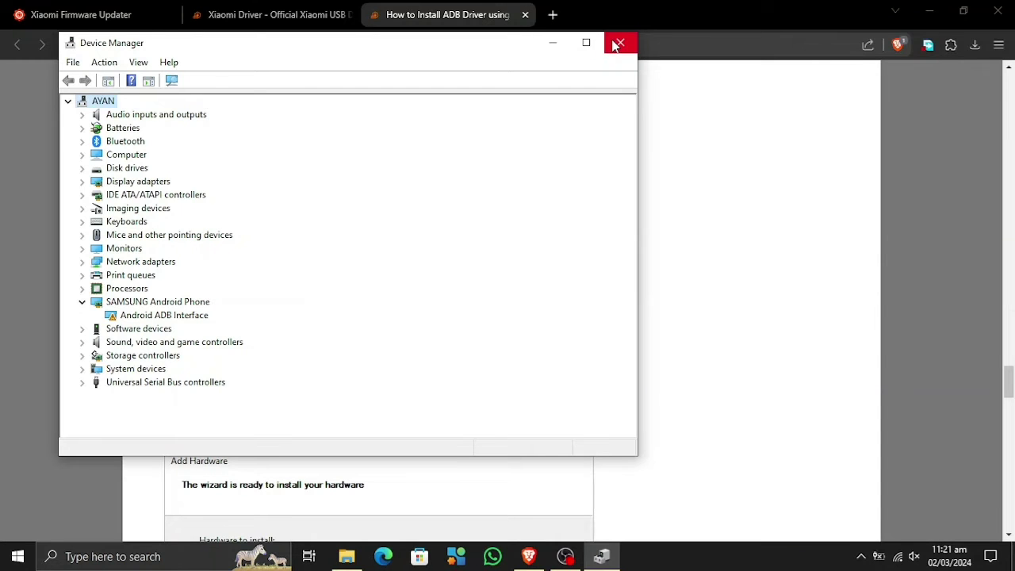
click(554, 44)
scroll(570, 274, down, 10)
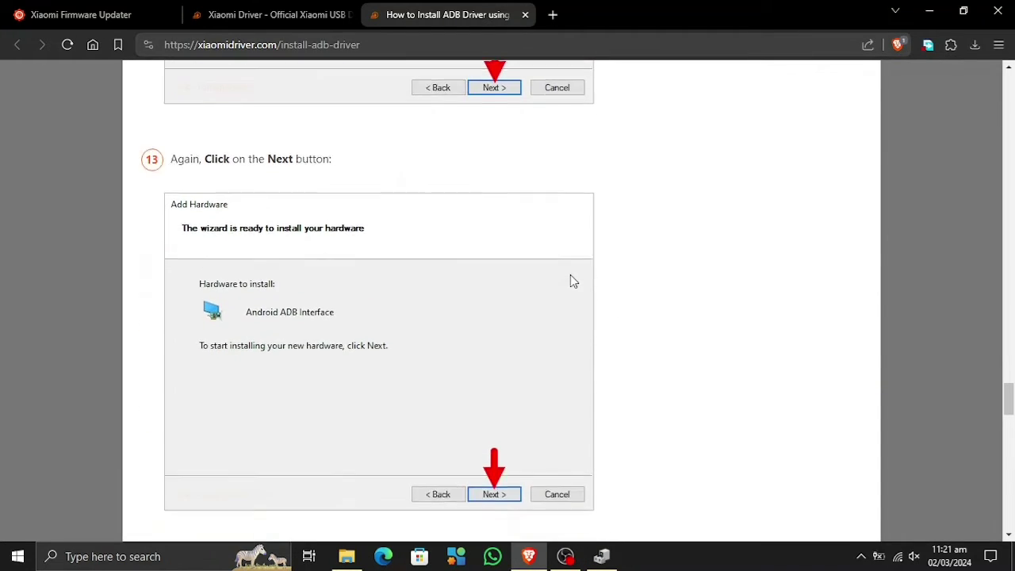
scroll(570, 274, down, 5)
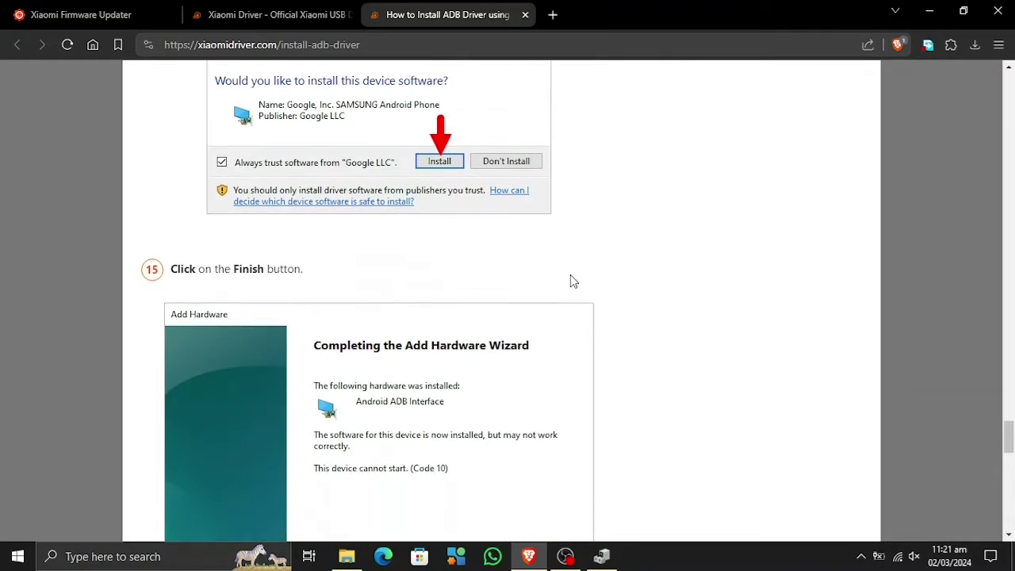
scroll(570, 274, down, 7)
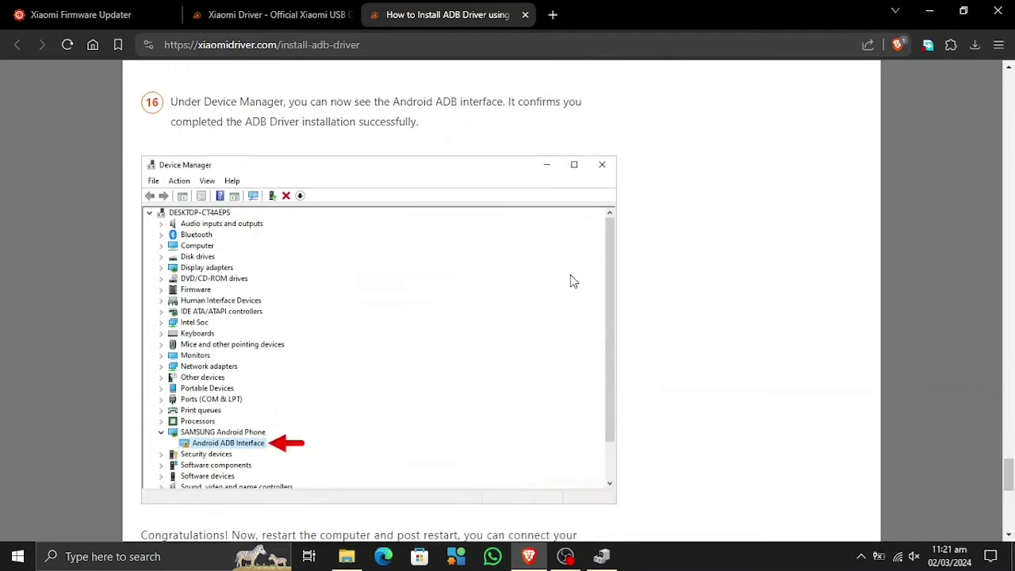
scroll(570, 274, down, 3)
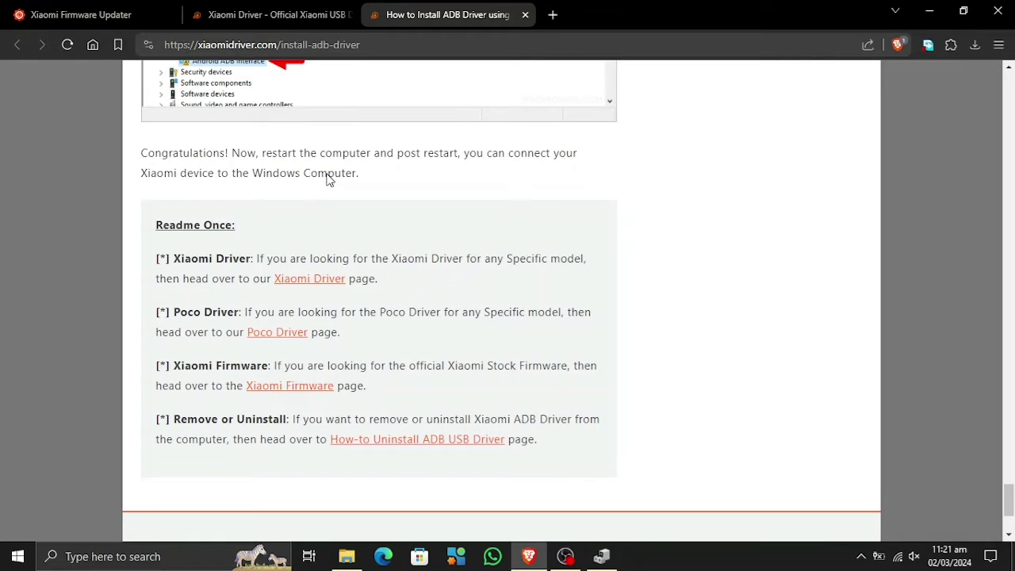
scroll(340, 199, down, 3)
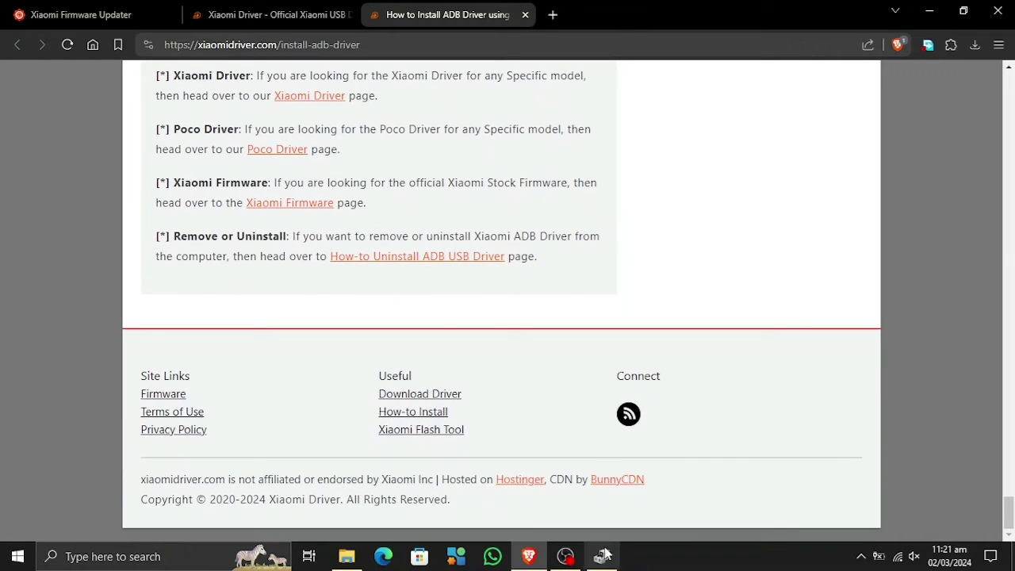
click(602, 555)
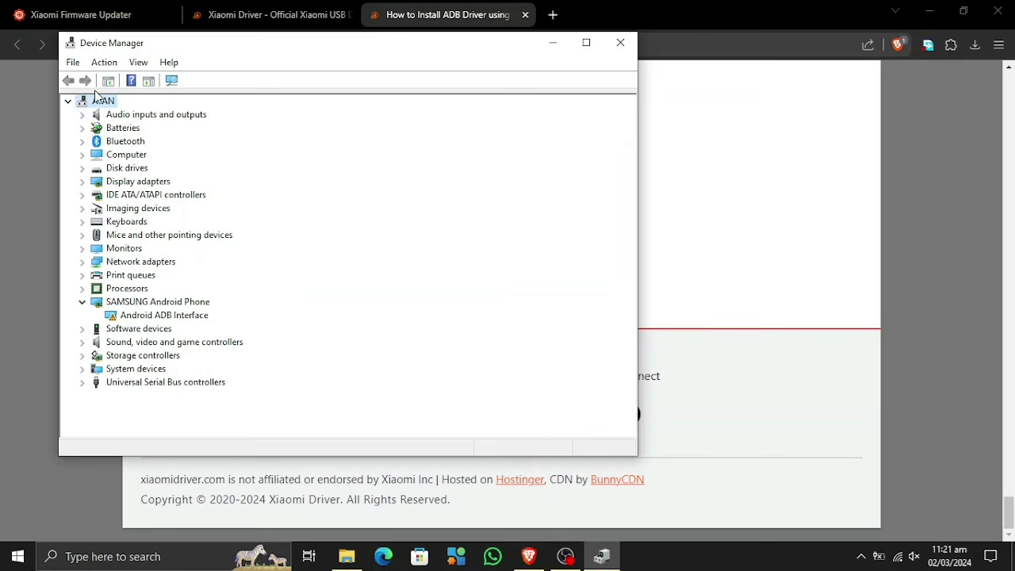
click(104, 63)
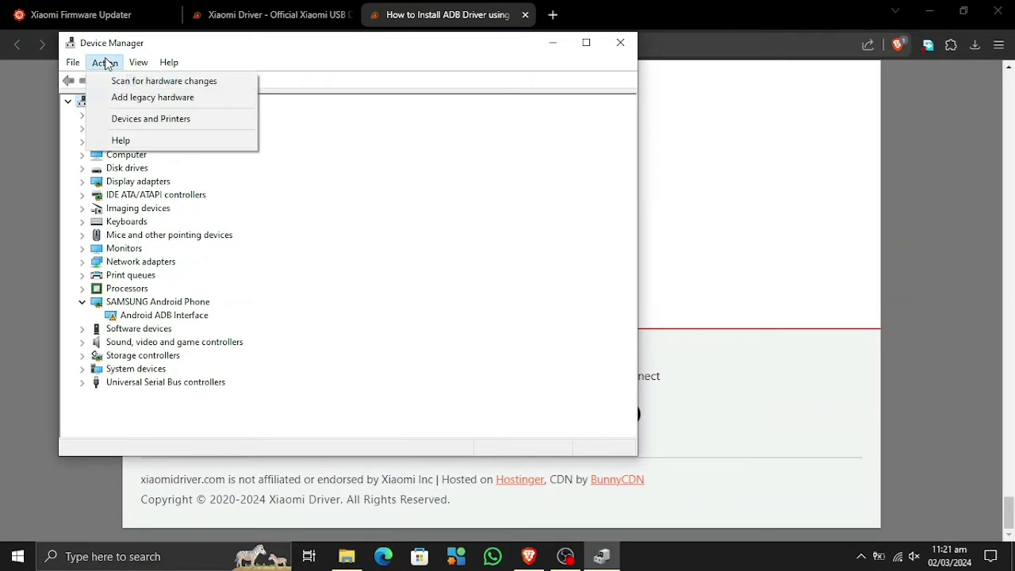
click(120, 98)
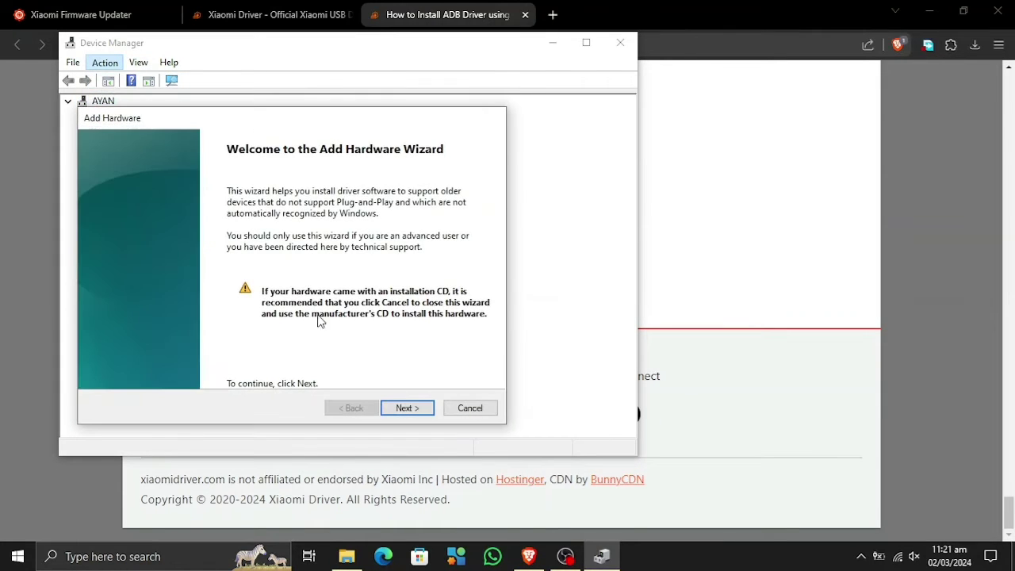
click(409, 411)
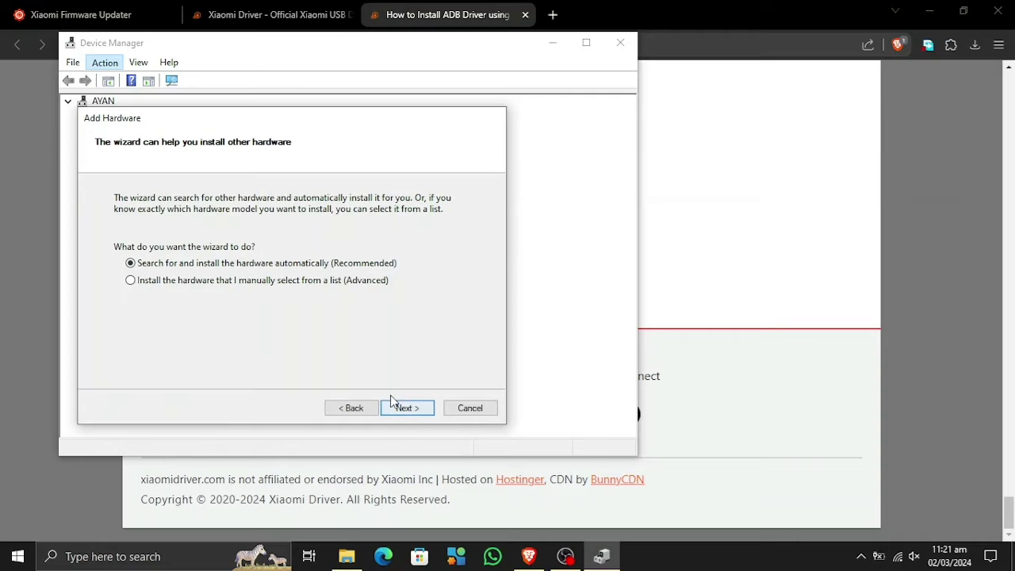
click(400, 406)
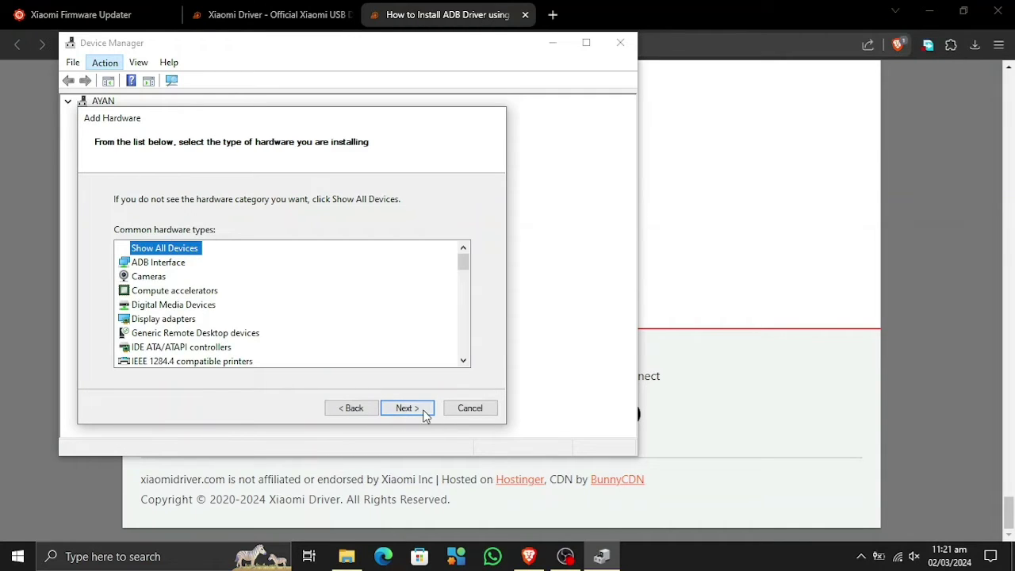
click(423, 411)
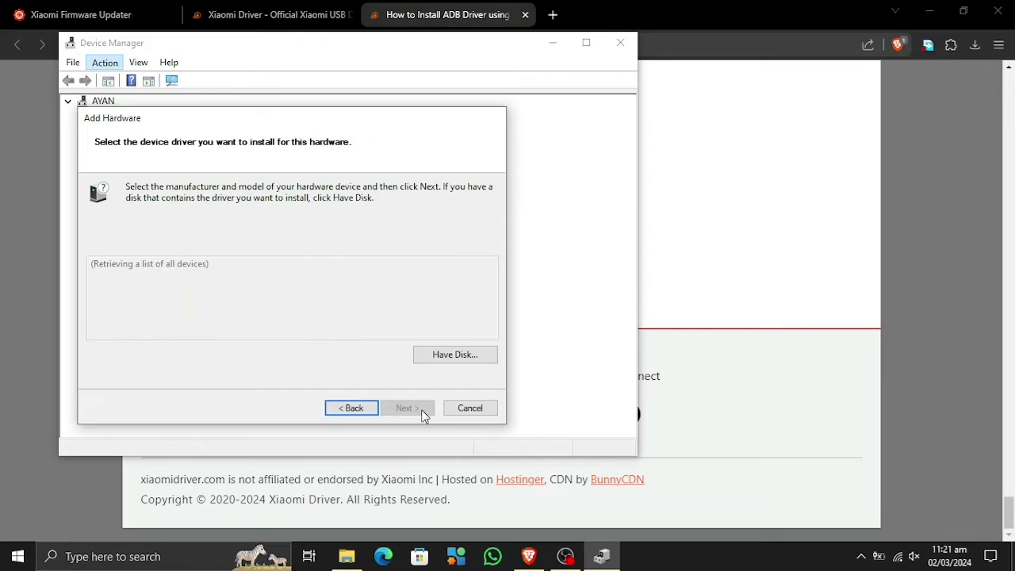
click(437, 357)
click(411, 341)
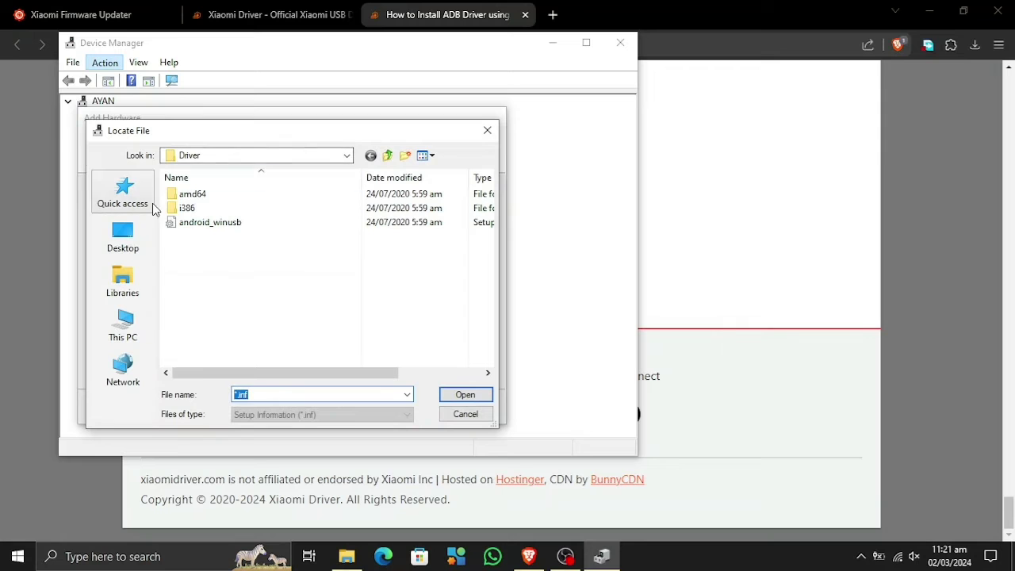
click(237, 158)
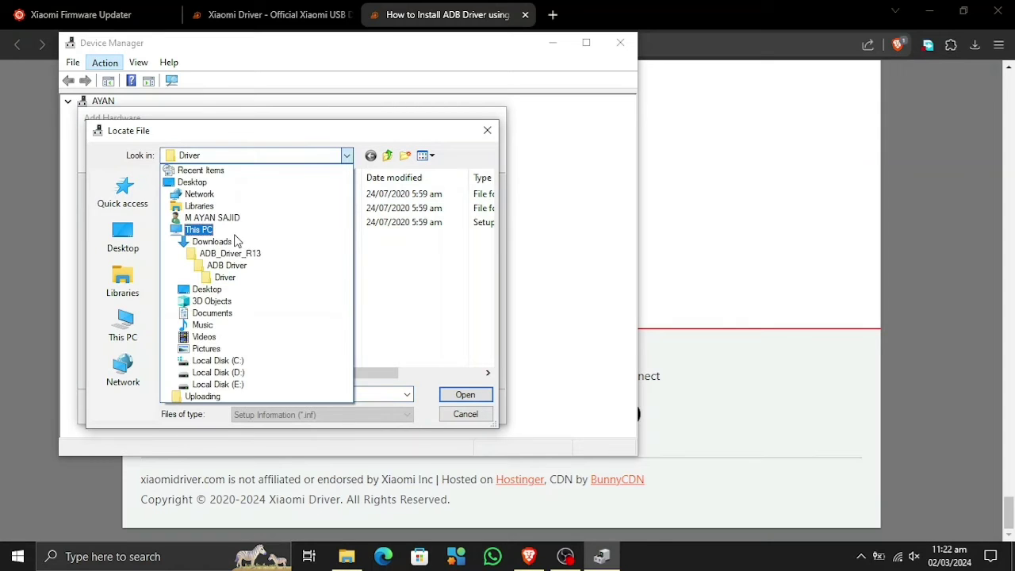
click(229, 253)
click(247, 156)
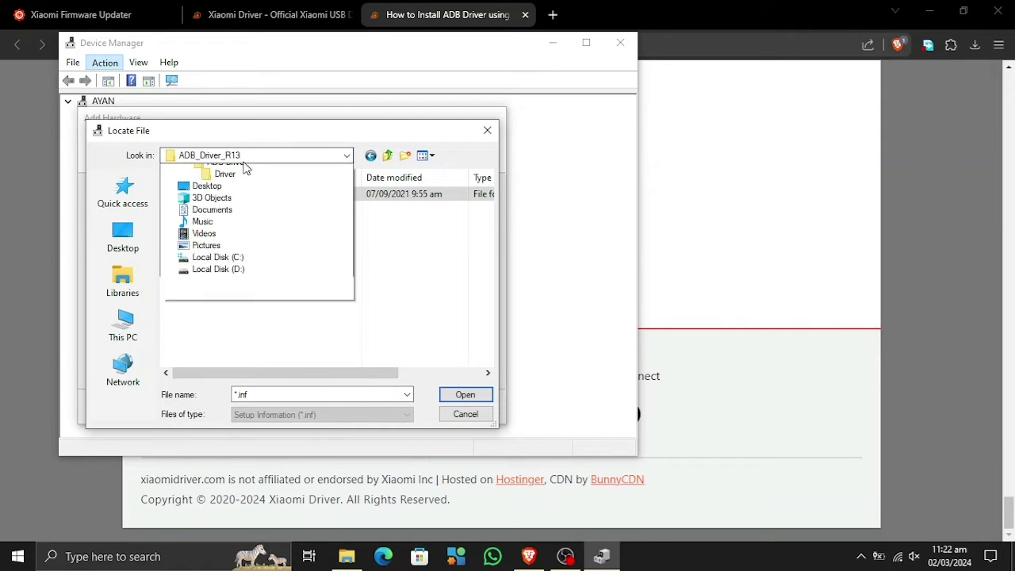
click(219, 232)
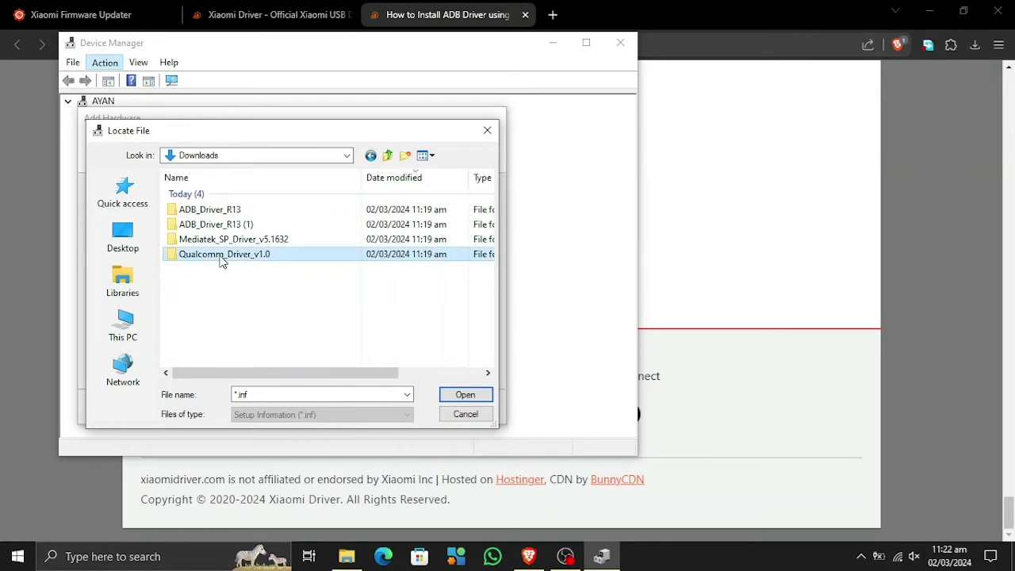
double_click(222, 258)
double_click(223, 198)
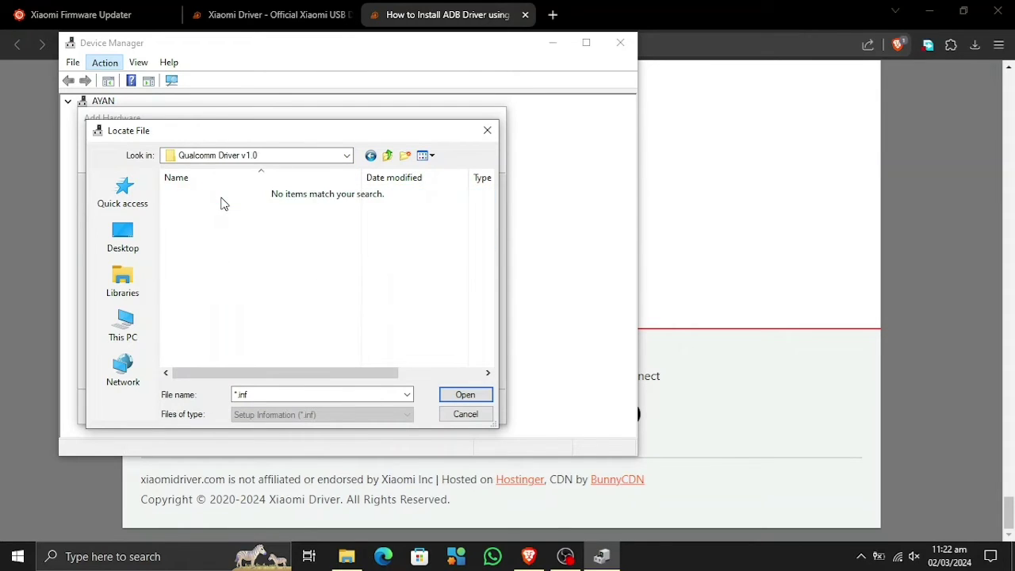
click(466, 414)
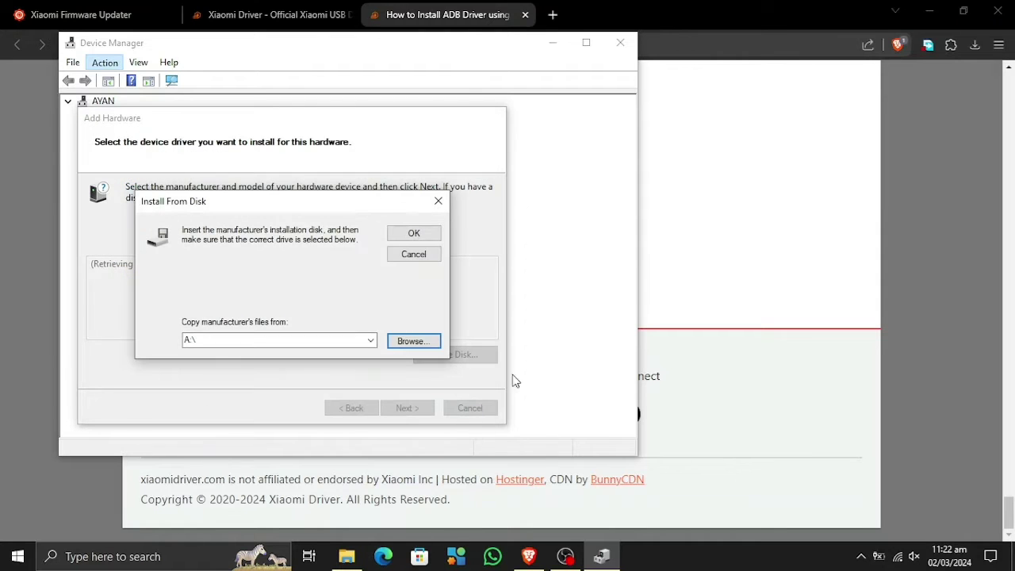
click(416, 255)
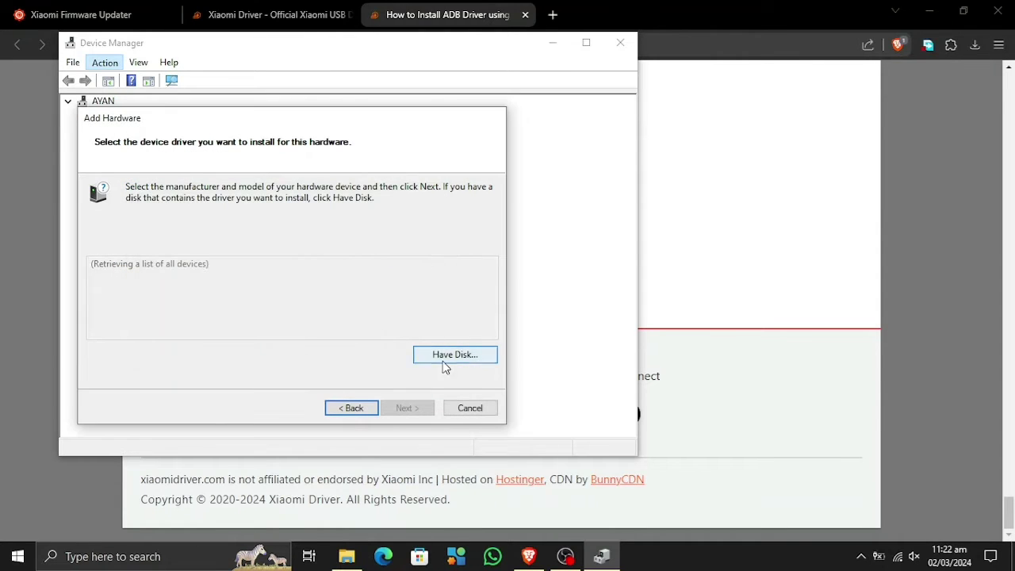
click(478, 408)
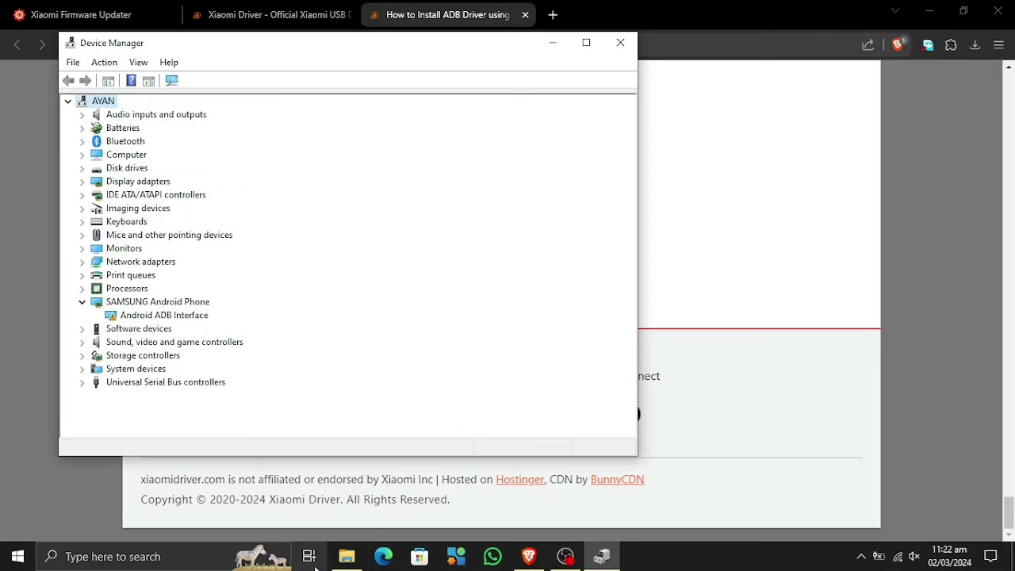
Launch the Qualcomm USB Driver v1.0 installer from Downloads > Qualcomm_Driver_v1.0 > Qualcomm Driver v1.0.
click(361, 559)
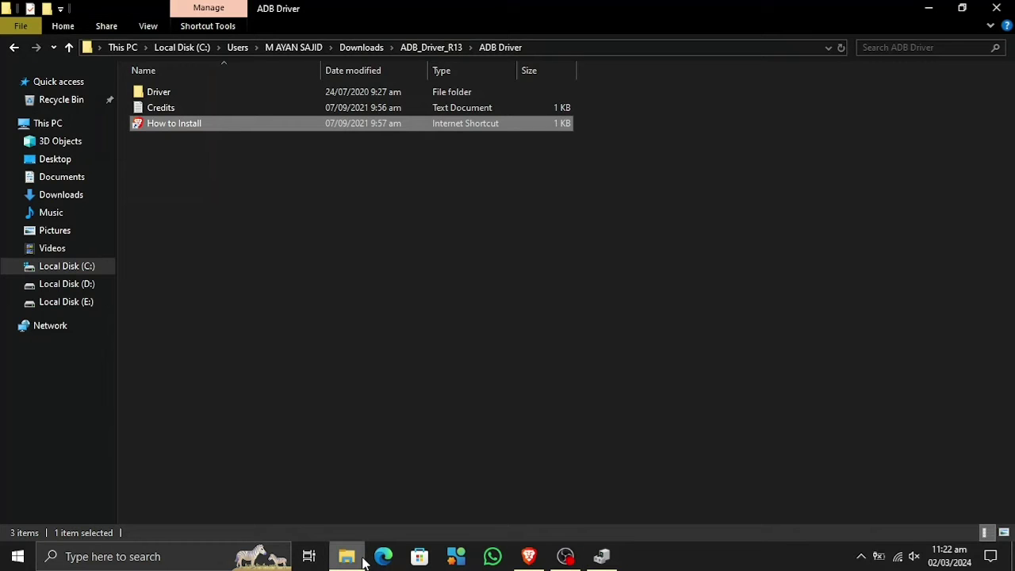
click(388, 47)
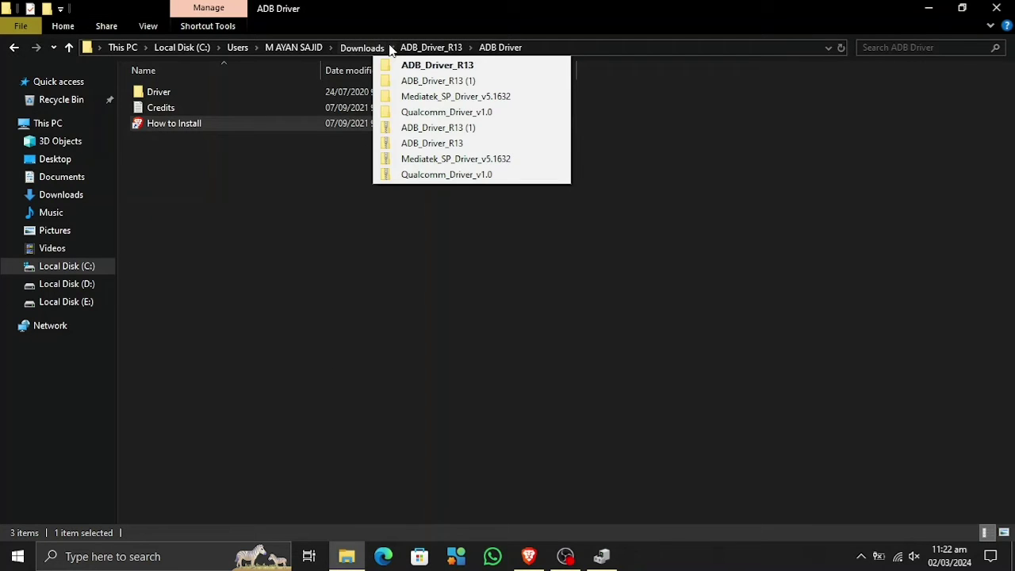
click(400, 120)
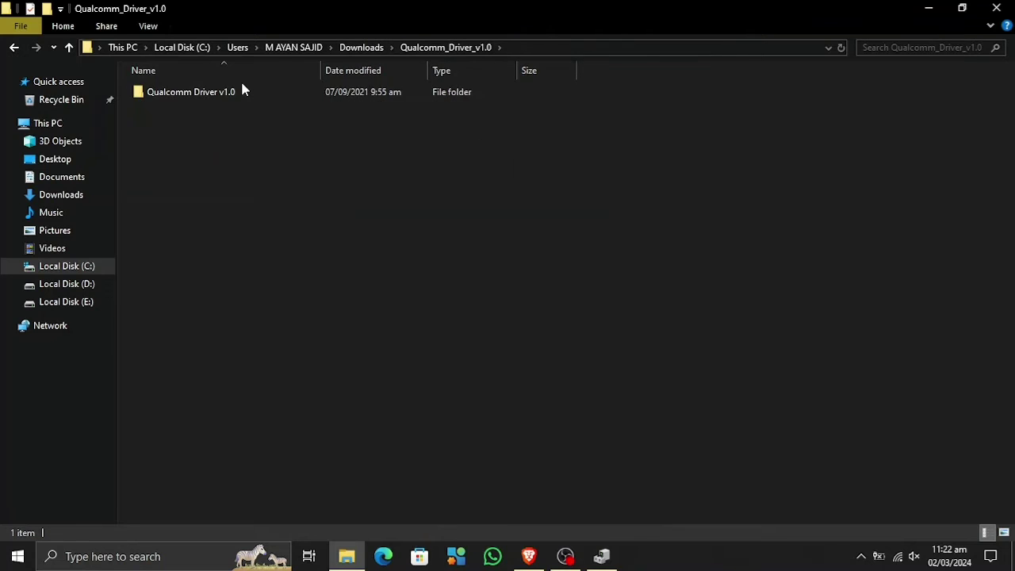
double_click(244, 92)
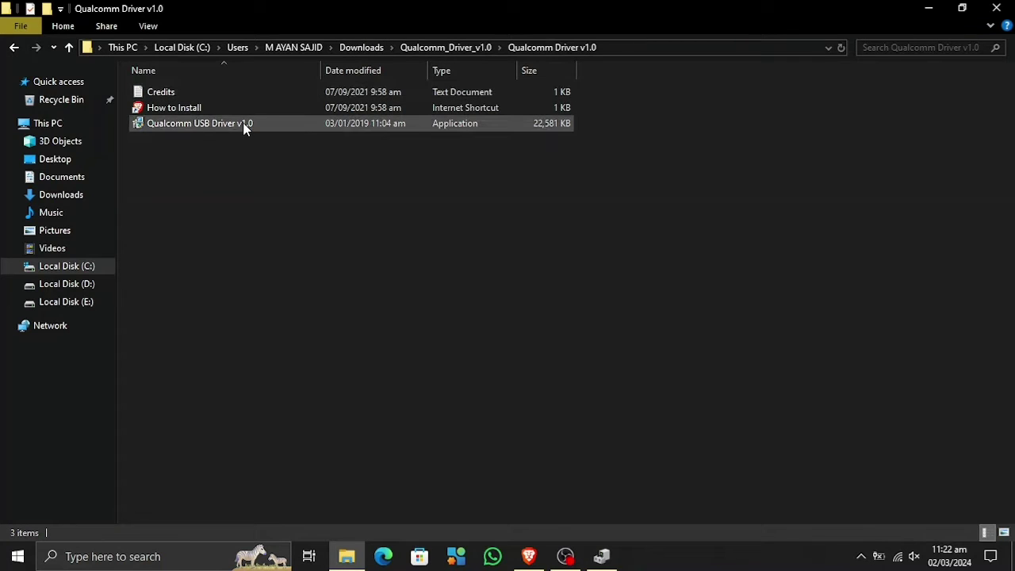
double_click(244, 126)
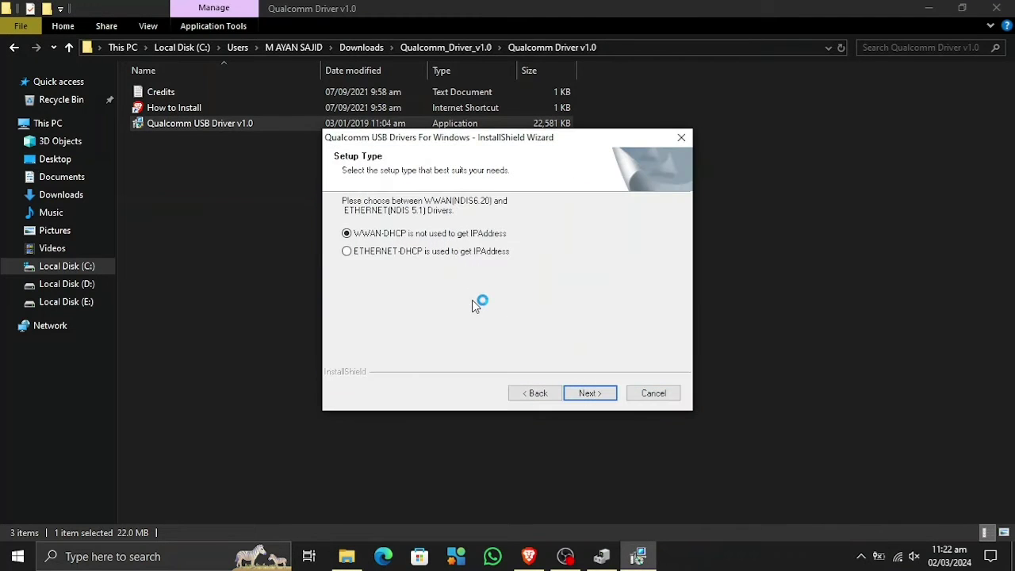
Install the Qualcomm USB drivers with WWAN-DHCP setup and accepted licence, then close the installer.
click(587, 392)
click(590, 396)
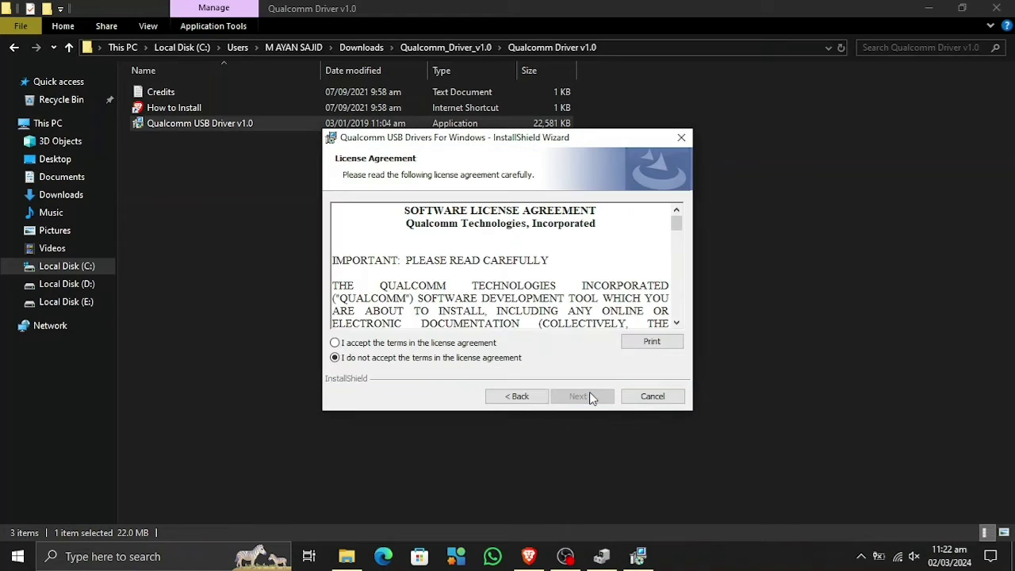
click(466, 344)
click(584, 396)
click(587, 396)
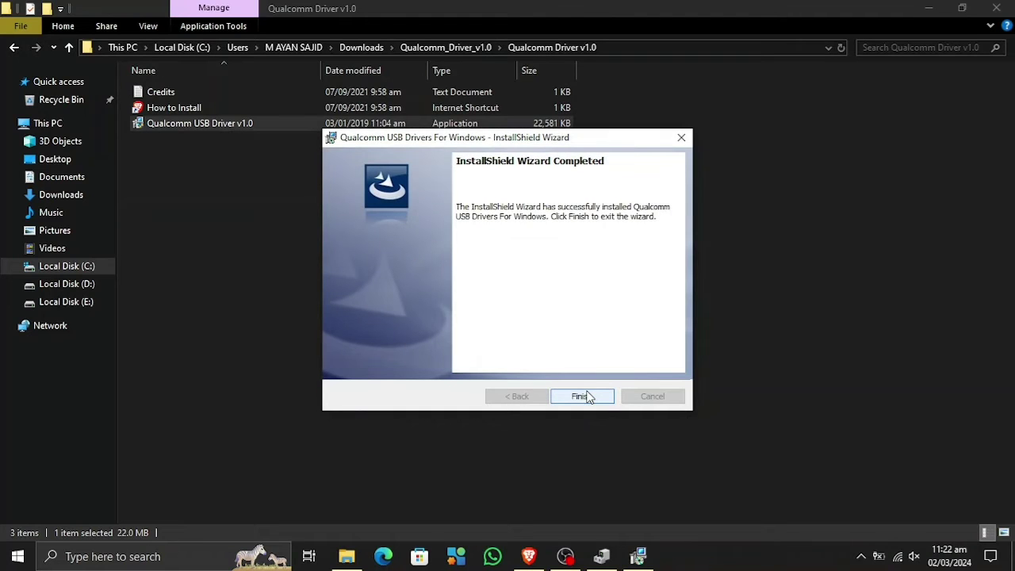
click(587, 396)
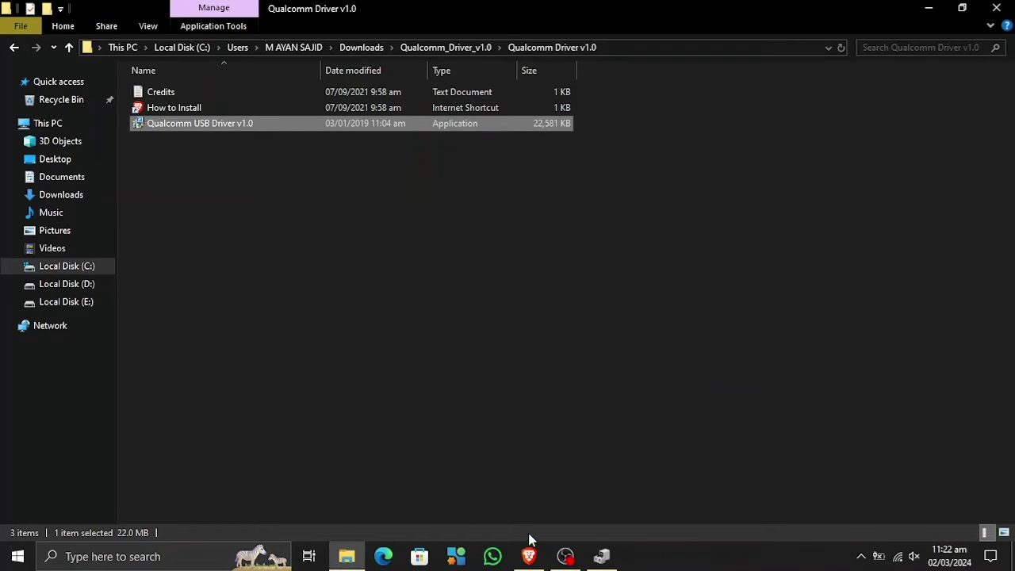
Switch to Brave and close the xiaomidriver.com ADB guide tabs with Ctrl+W.
click(529, 555)
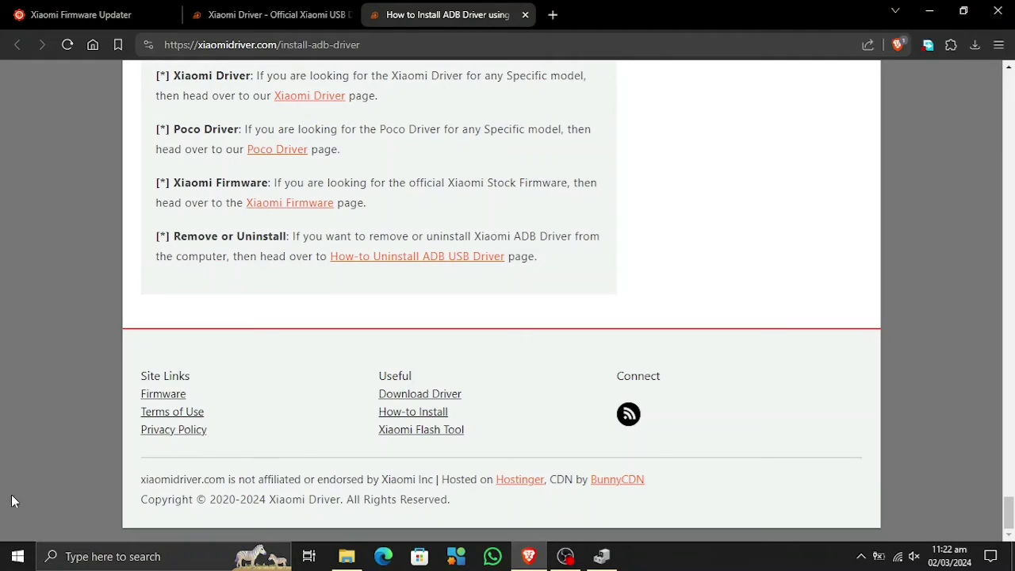
right_click(17, 556)
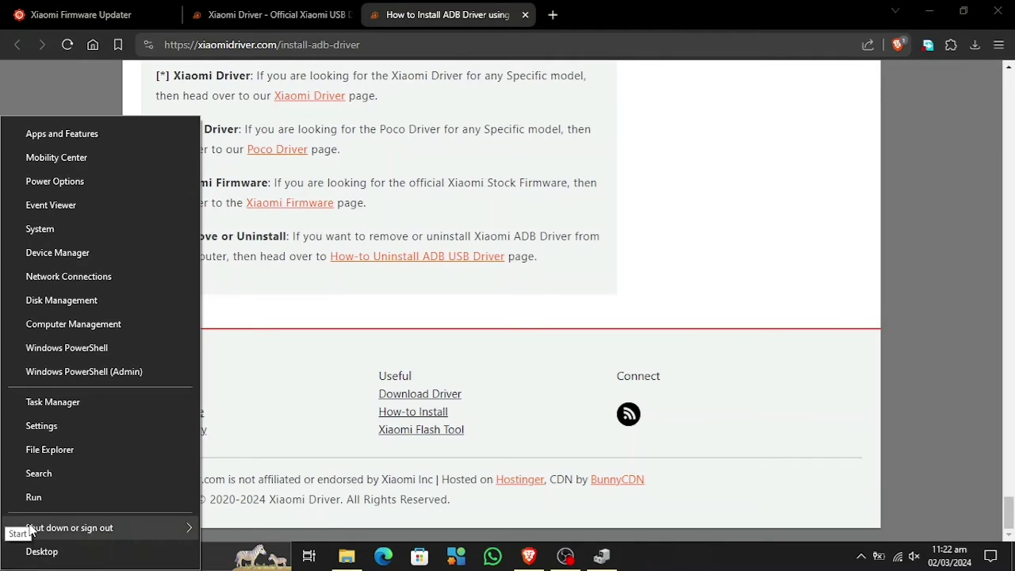
mouse_move(32, 528)
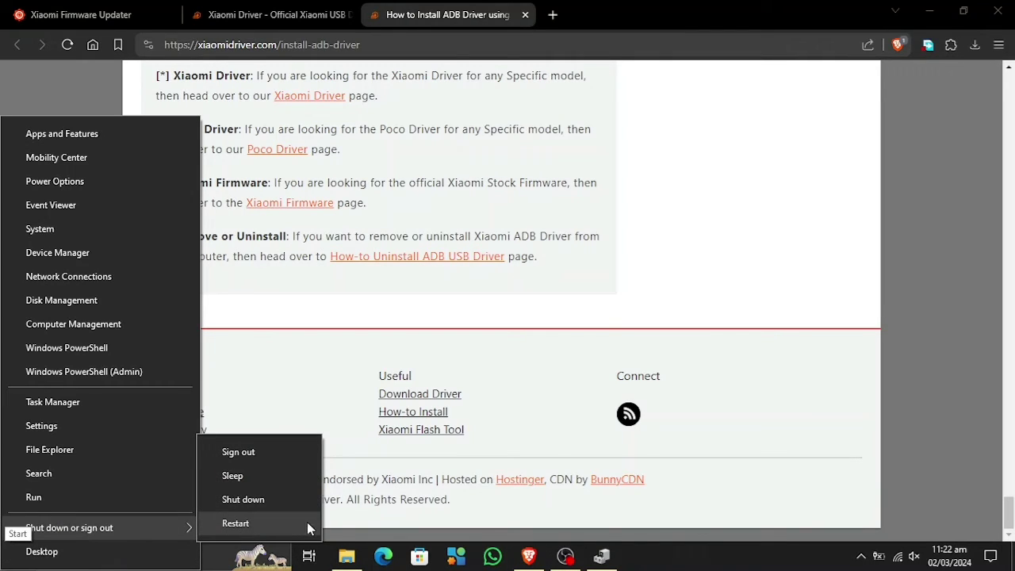
click(576, 340)
scroll(577, 339, up, 15)
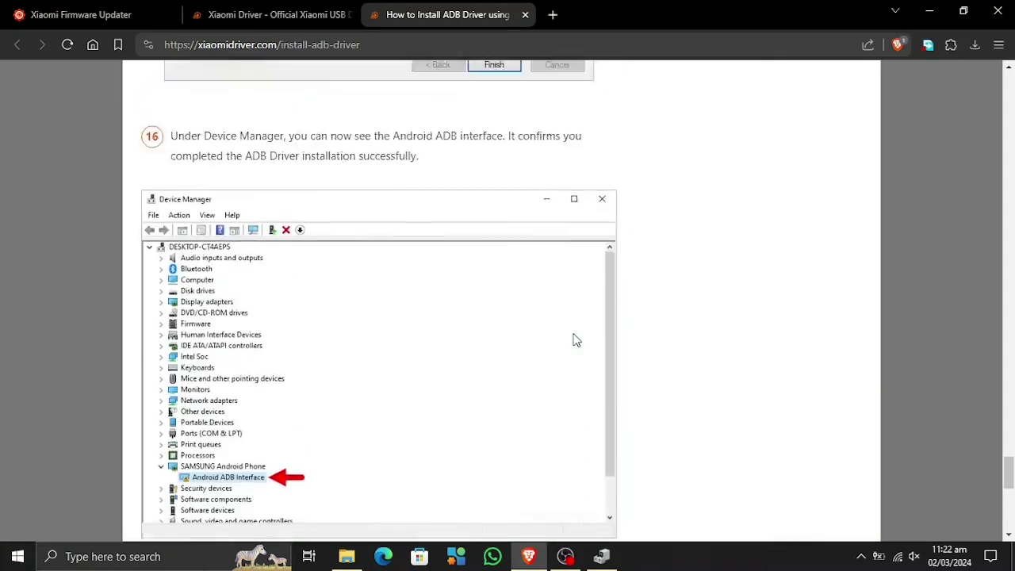
scroll(577, 339, up, 20)
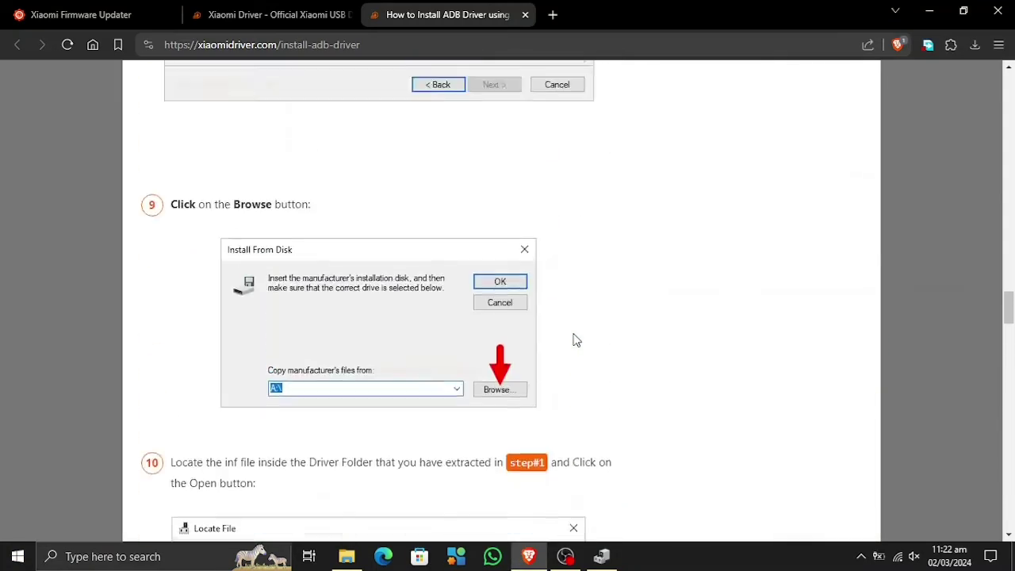
scroll(576, 340, up, 20)
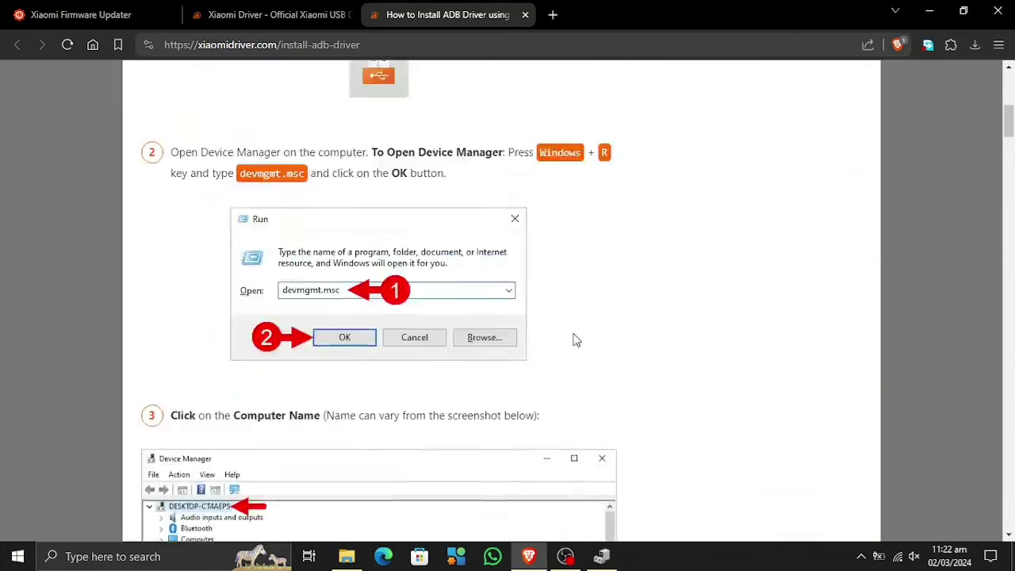
key(ctrl+w)
key(ctrl+w)
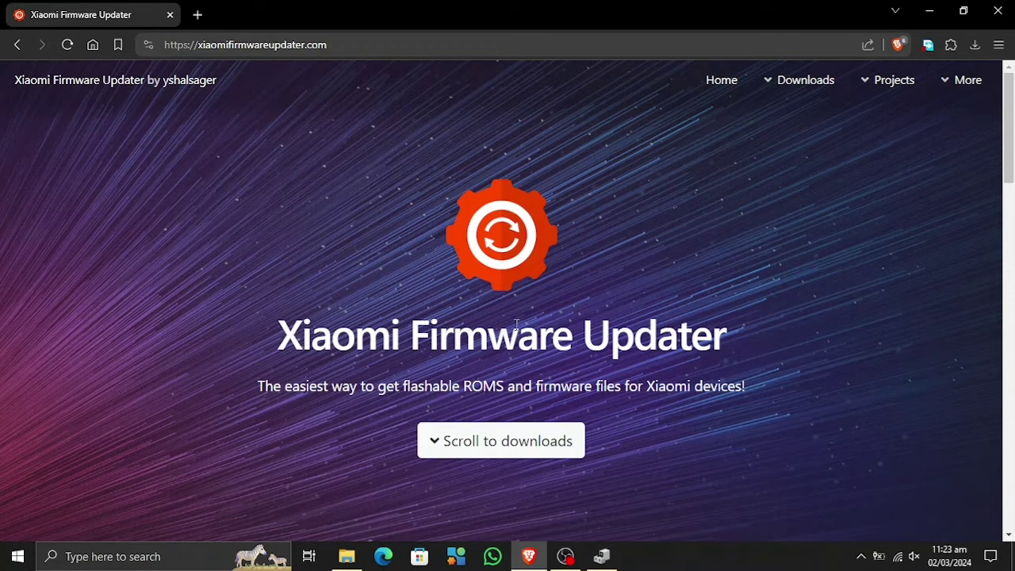
triple_click(490, 346)
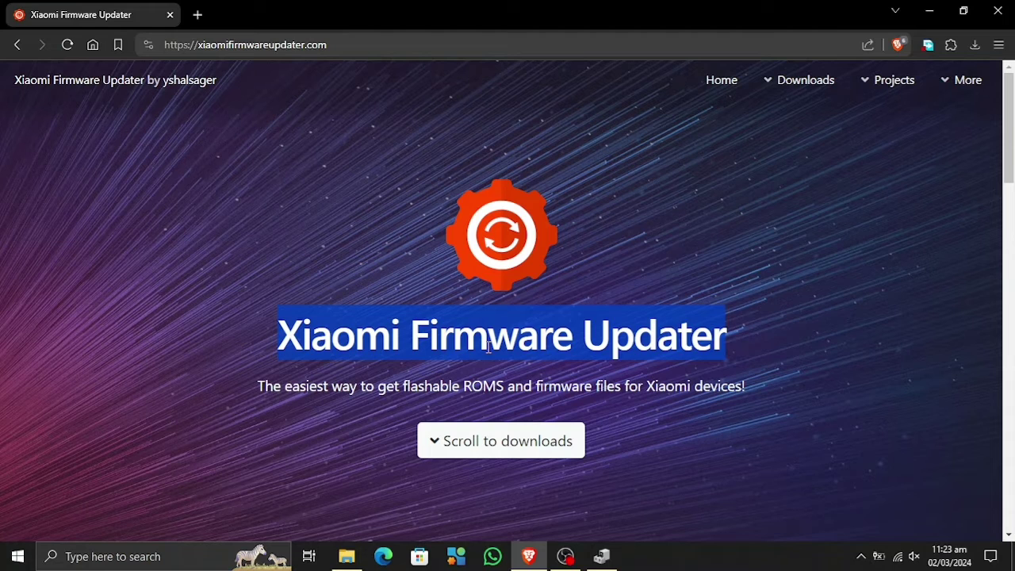
click(311, 262)
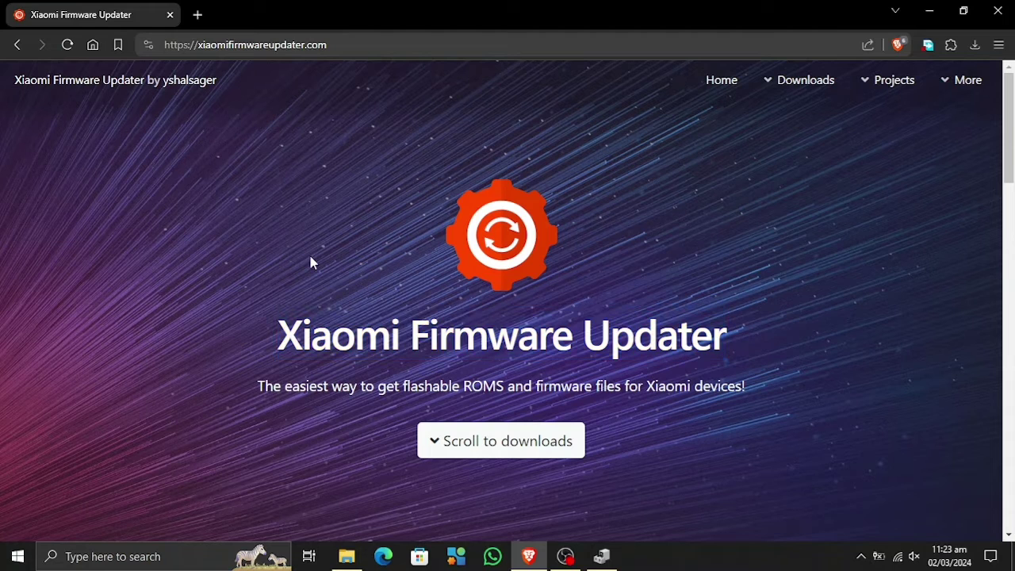
click(392, 46)
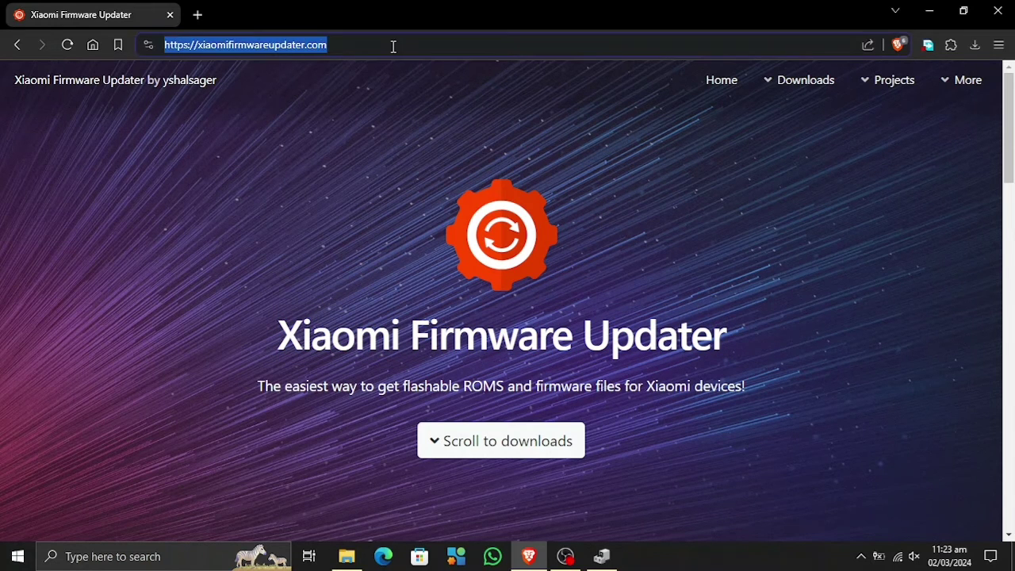
click(393, 193)
click(446, 449)
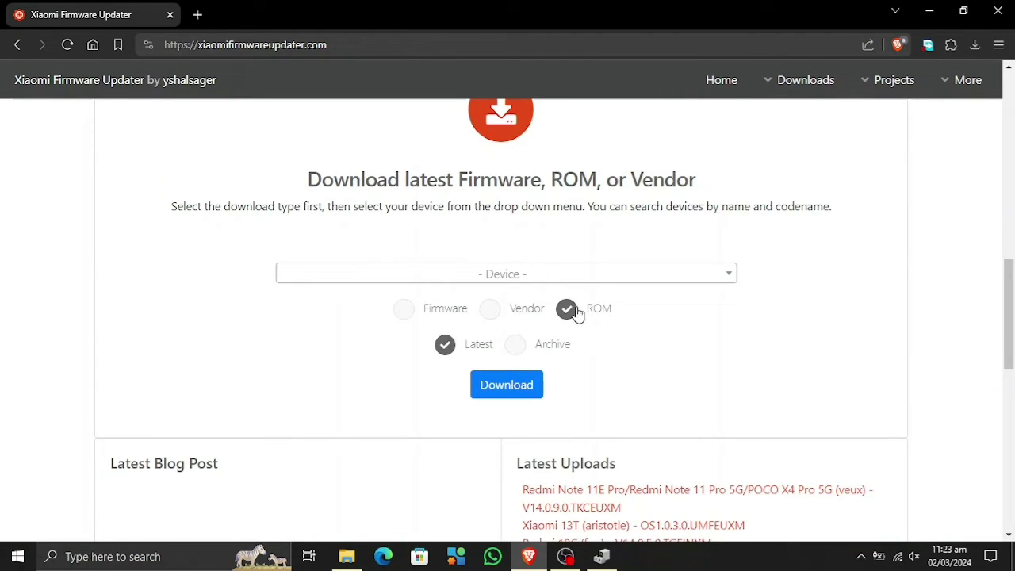
click(572, 311)
click(468, 347)
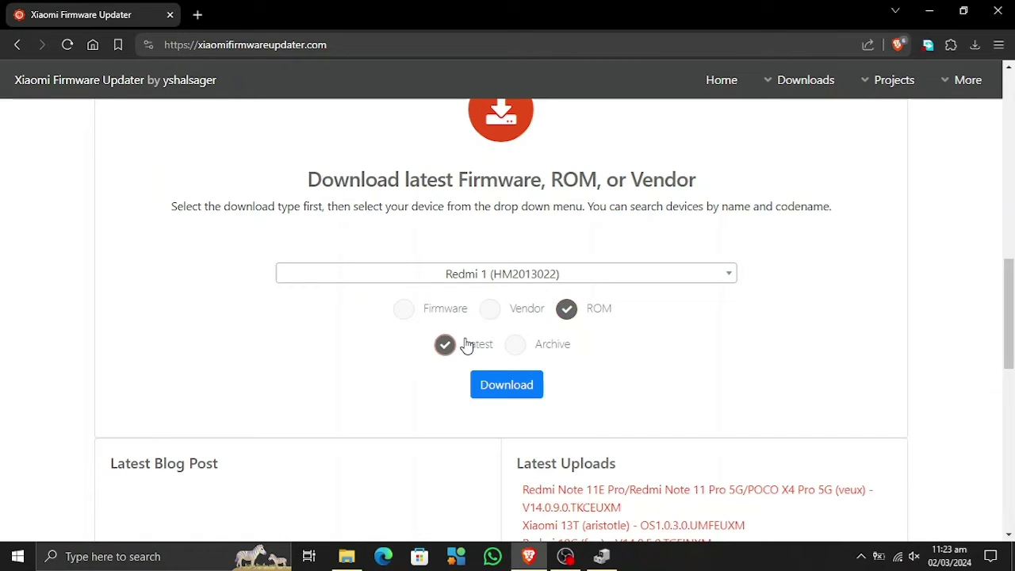
click(503, 276)
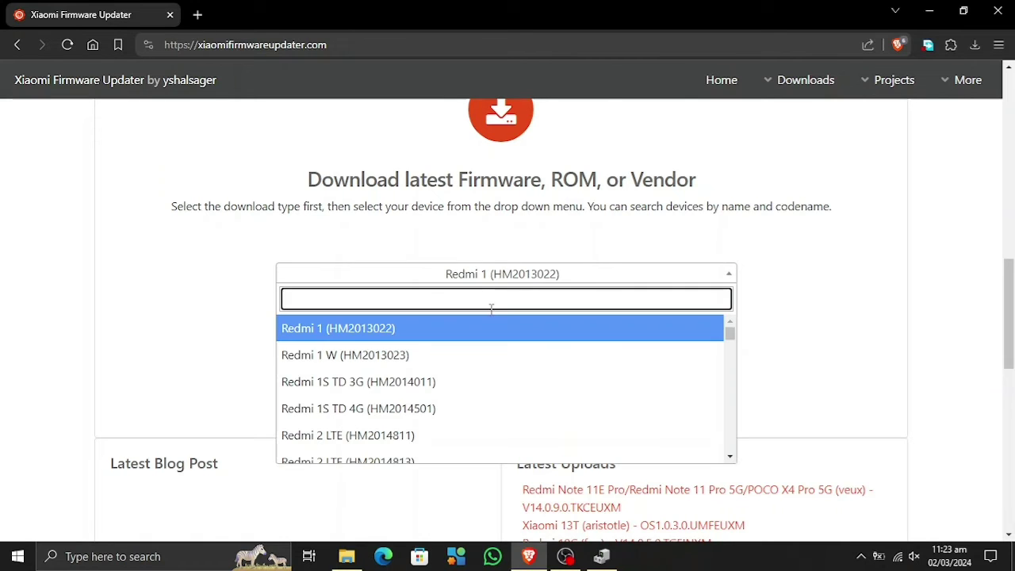
scroll(431, 418, up, 3)
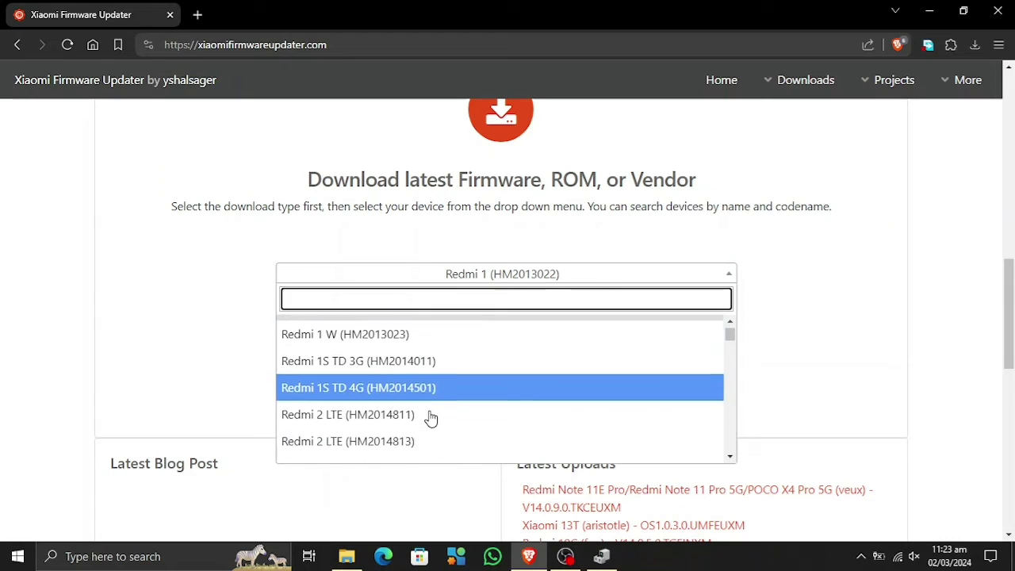
text(xia)
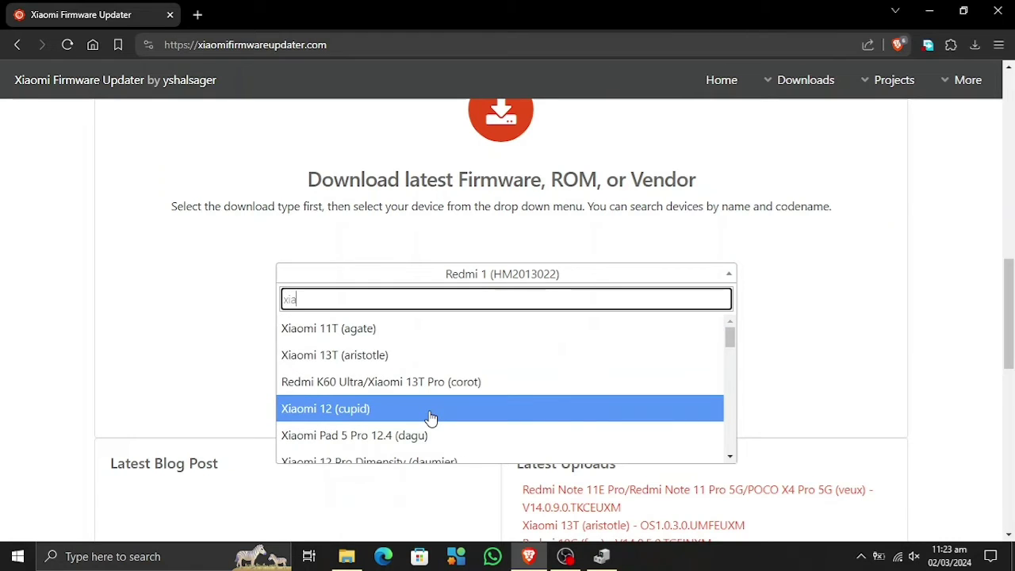
text(m)
key(BackSpace)
key(BackSpace)
key(BackSpace)
text(redm)
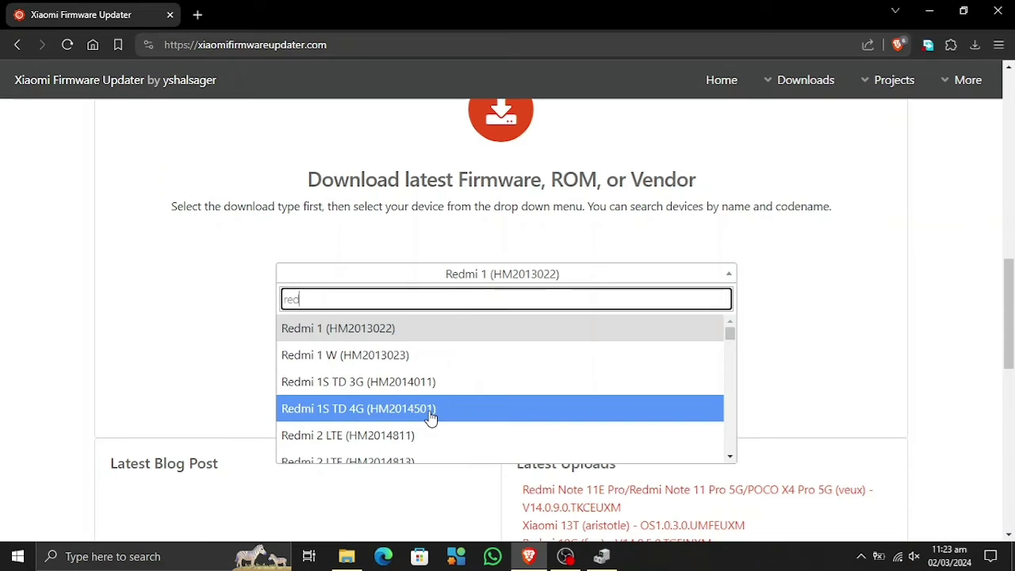
key(BackSpace)
key(BackSpace)
key(BackSpace)
key(BackSpace)
text(poco)
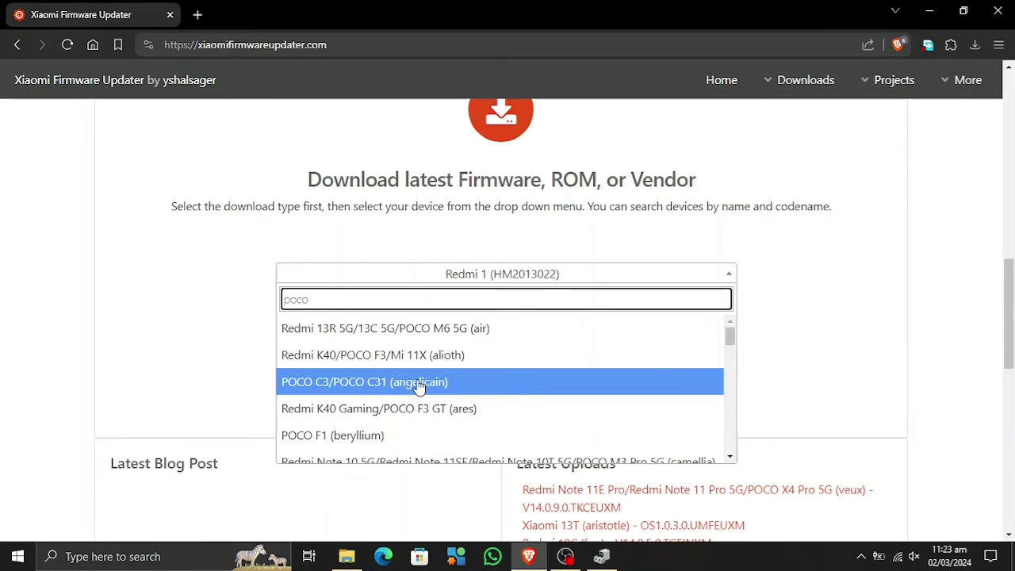
click(418, 383)
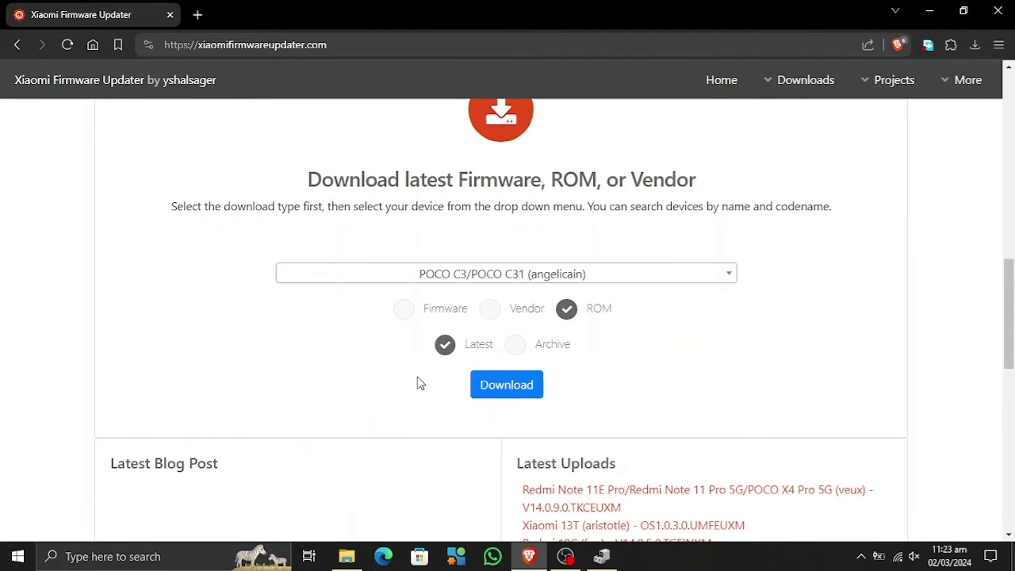
click(492, 397)
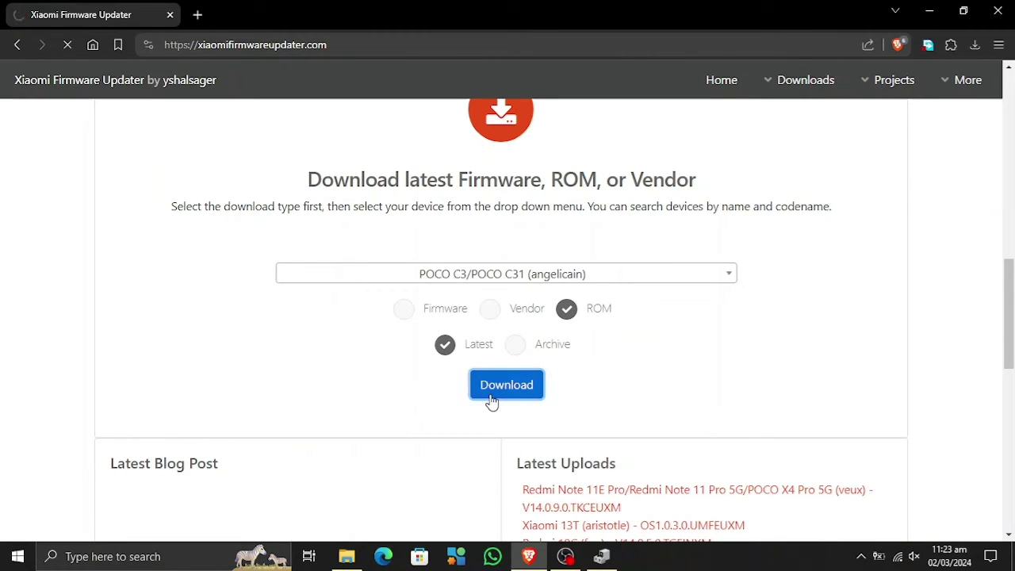
scroll(263, 392, down, 1)
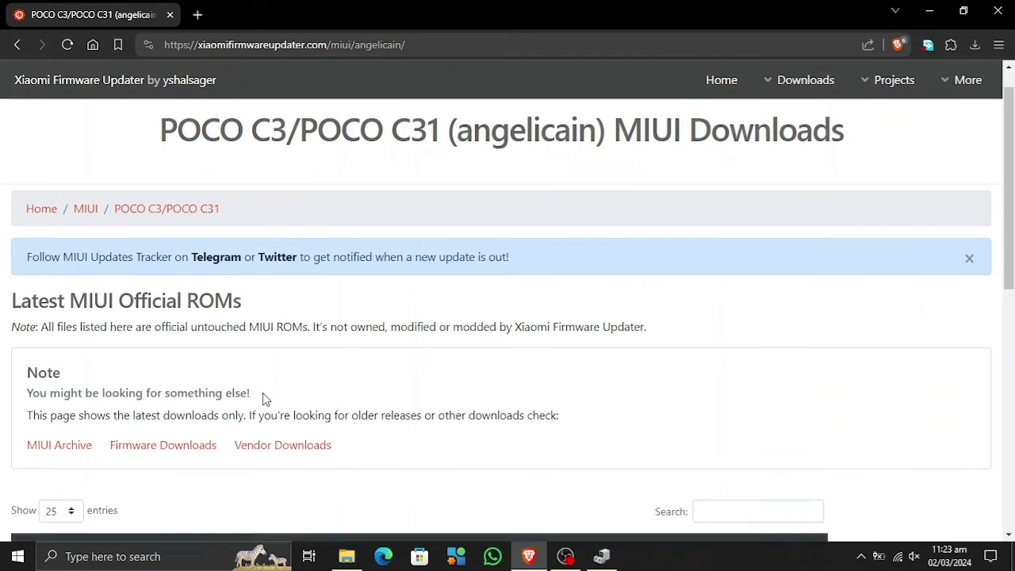
scroll(262, 393, down, 4)
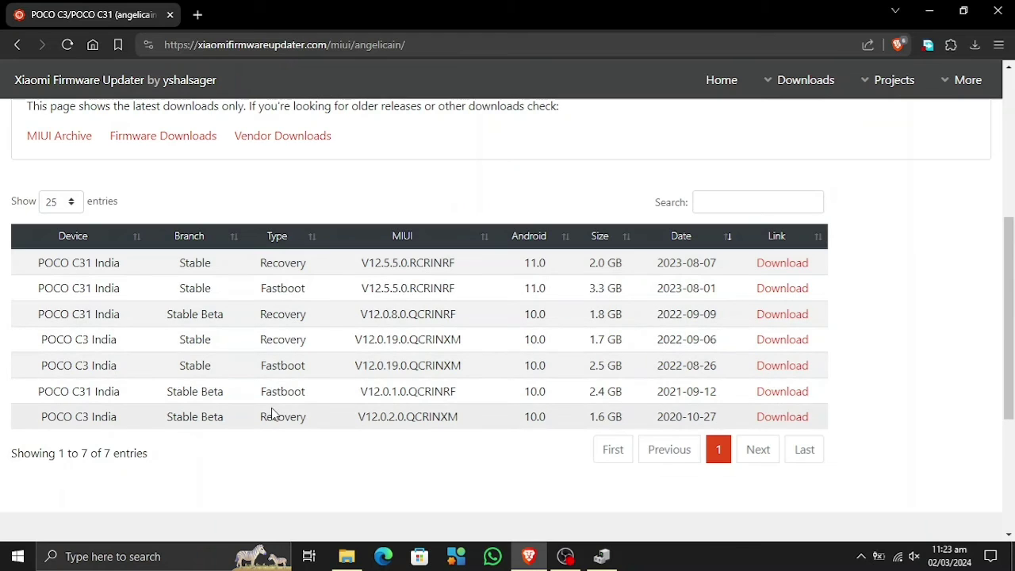
scroll(271, 412, up, 3)
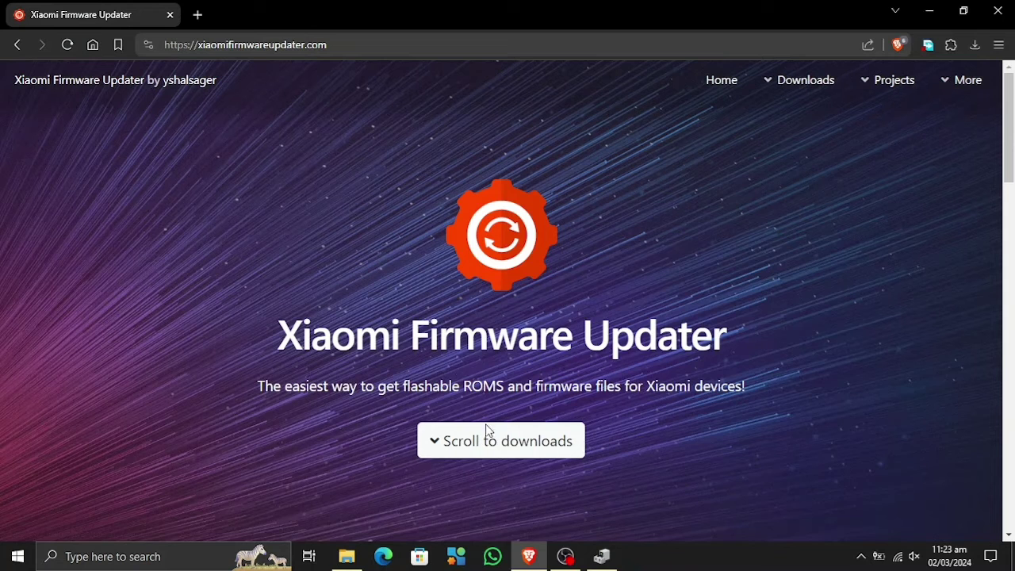
Choose POCO M3 (citrus) in the homepage's download section by searching 'poco m3'.
click(487, 441)
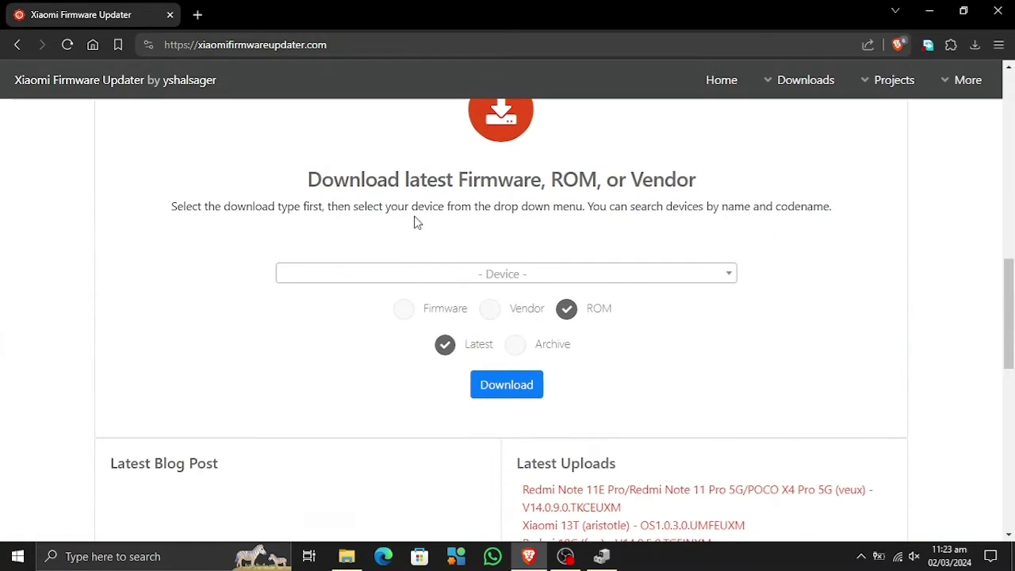
click(432, 278)
text(p)
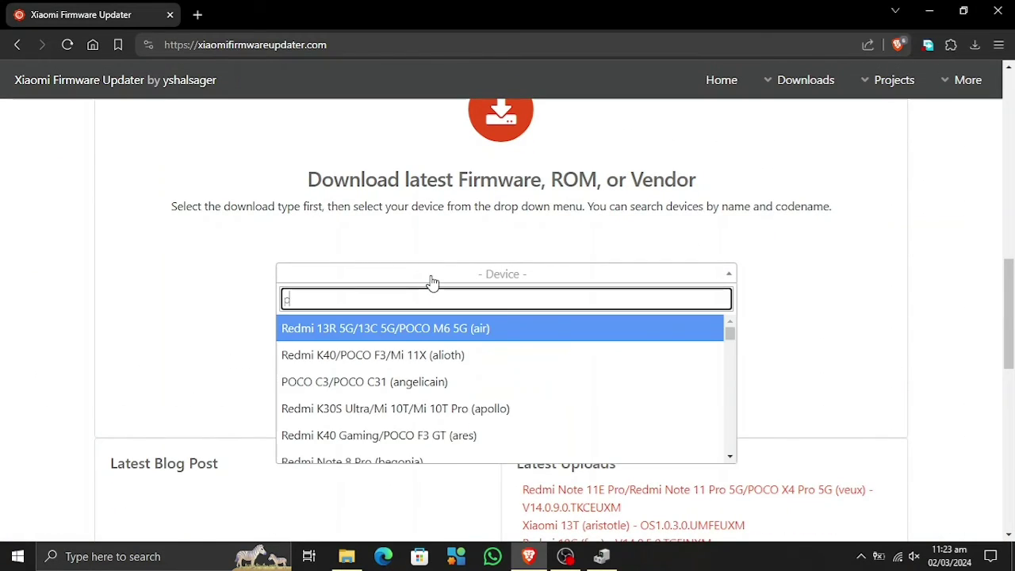
text(oco m3)
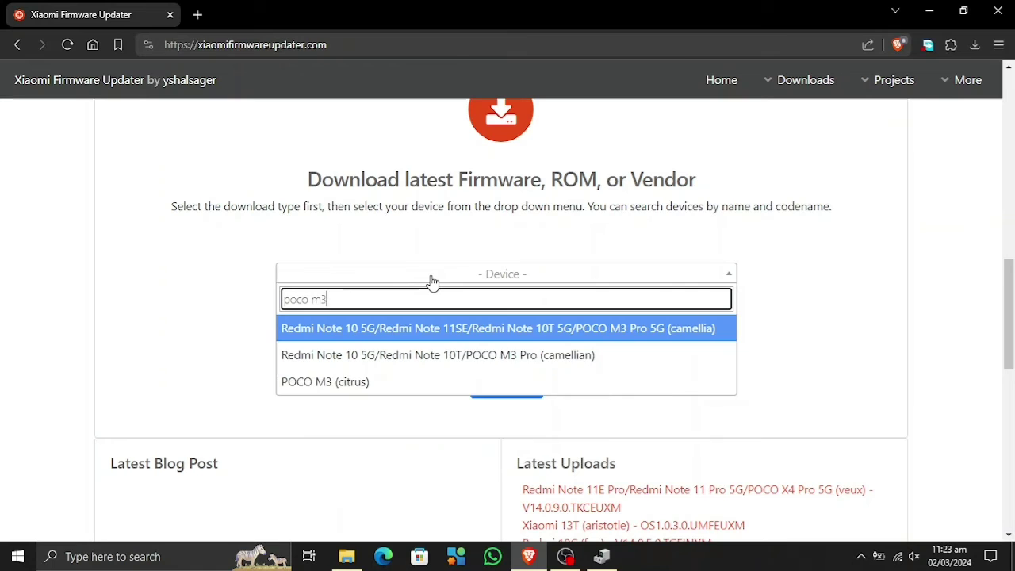
key(Down)
key(Down)
key(Return)
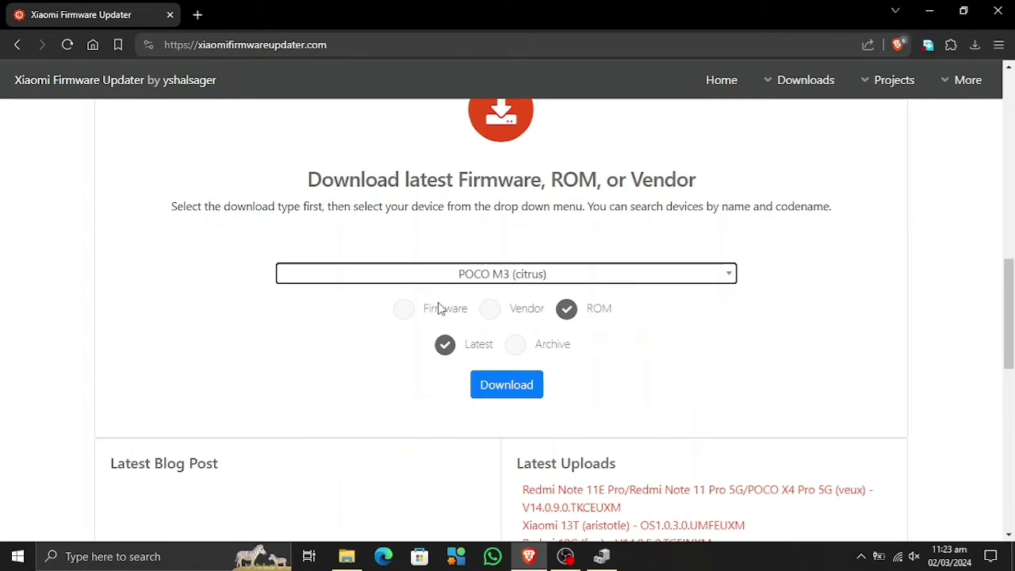
Open POCO M3's latest ROM downloads and select the POCO M3 Global recovery entry.
click(498, 386)
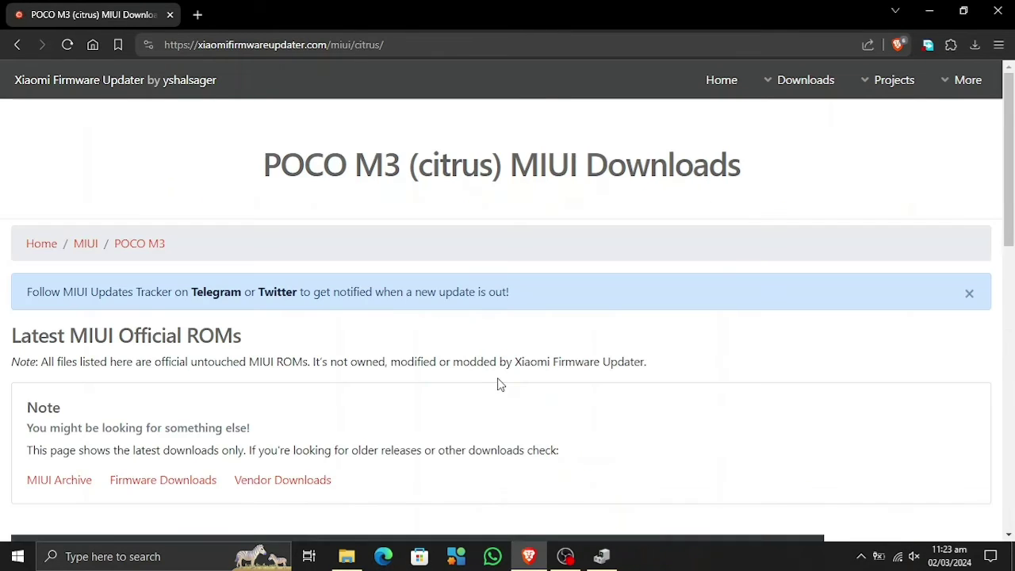
scroll(278, 311, down, 3)
scroll(278, 311, down, 3)
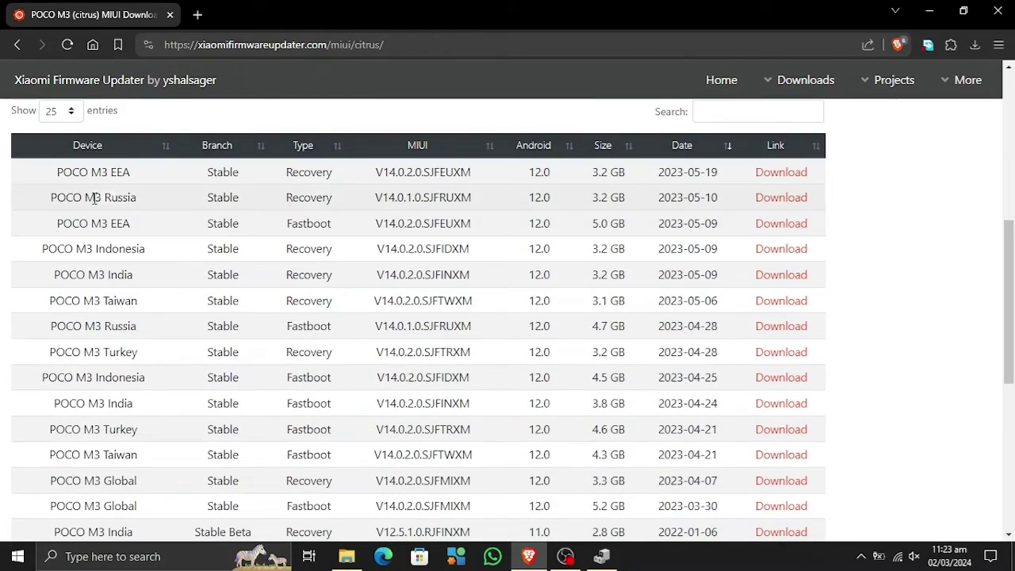
scroll(141, 294, down, 1)
scroll(141, 297, down, 2)
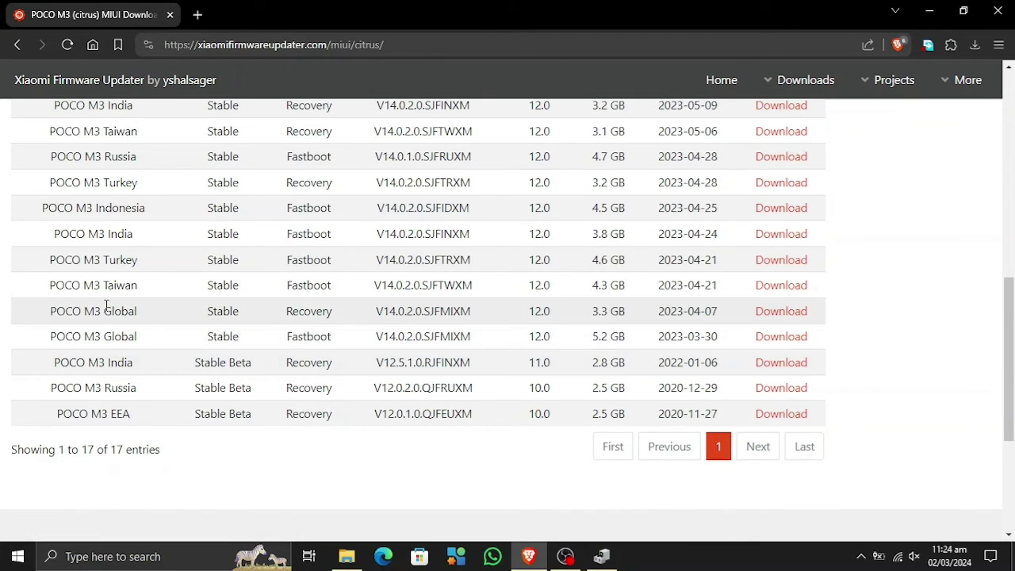
triple_click(106, 305)
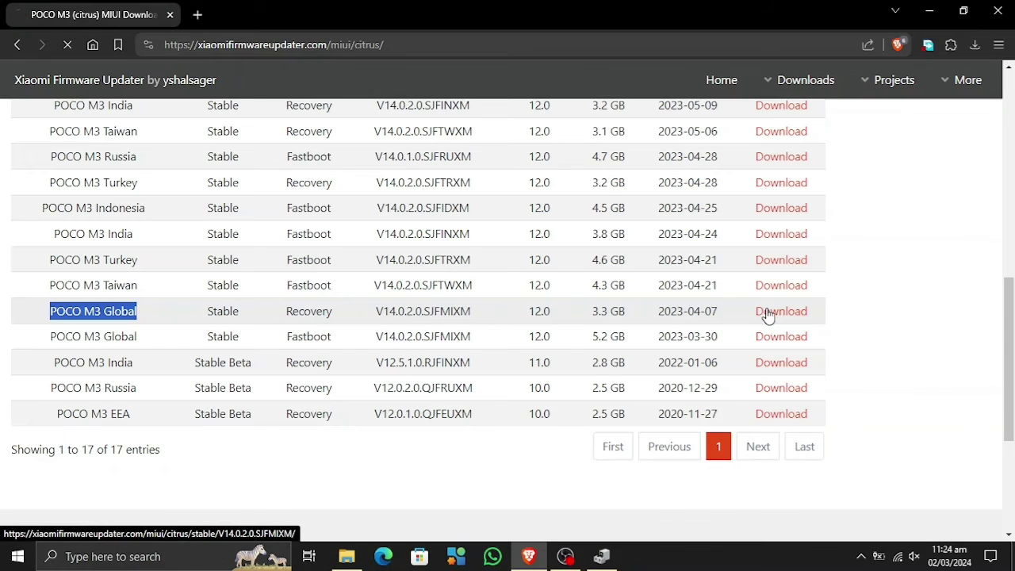
scroll(341, 310, down, 5)
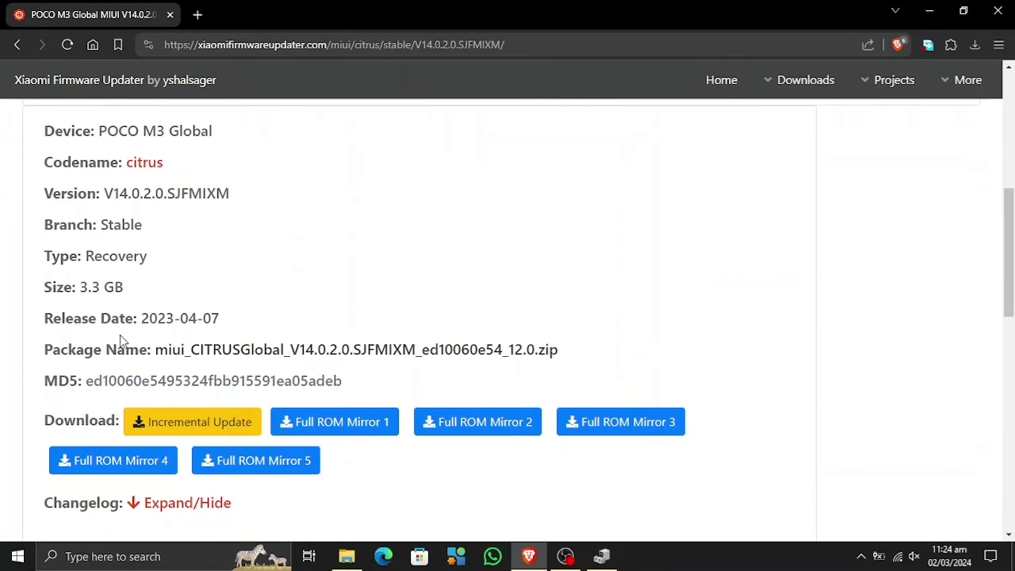
Save the POCO M3 Global recovery ROM zip from Full ROM Mirror 1 into Downloads, then close the downloads list.
click(309, 426)
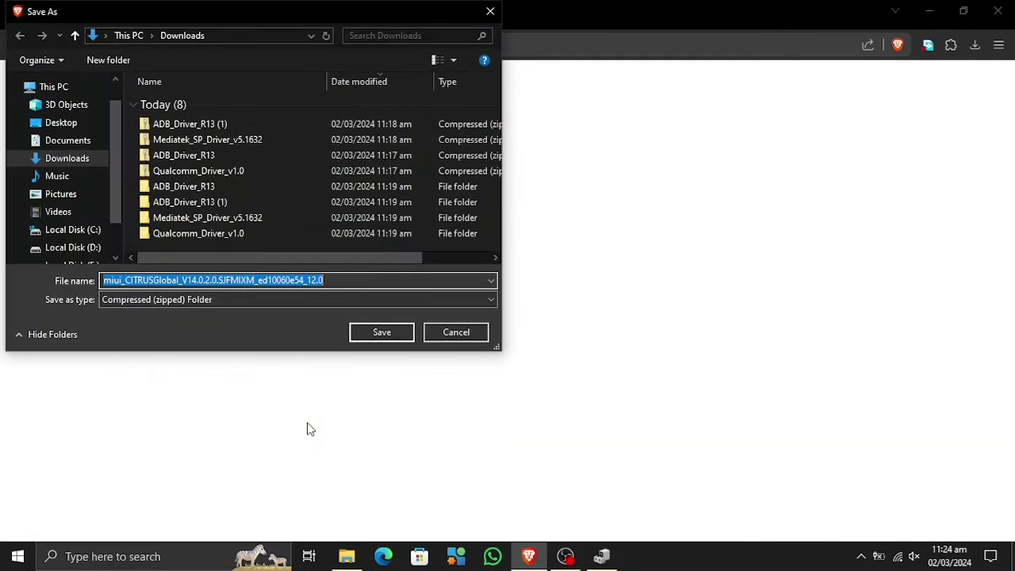
click(387, 332)
click(977, 47)
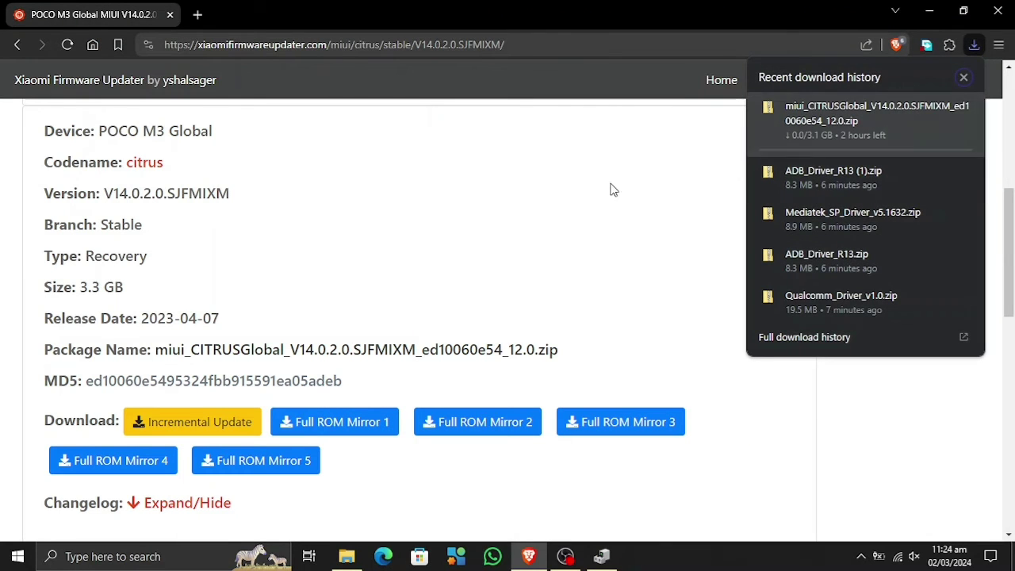
scroll(460, 239, down, 8)
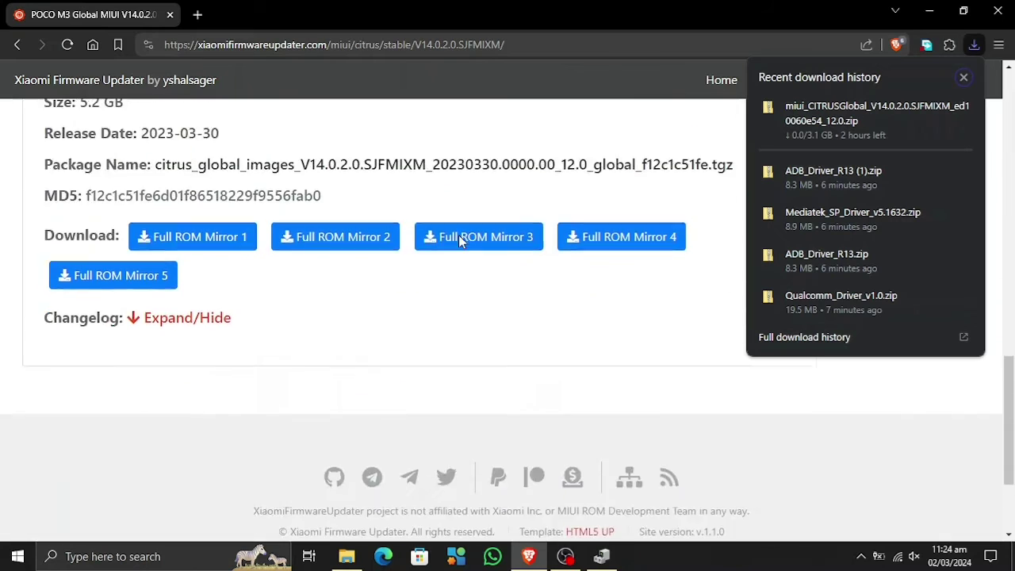
scroll(459, 239, up, 15)
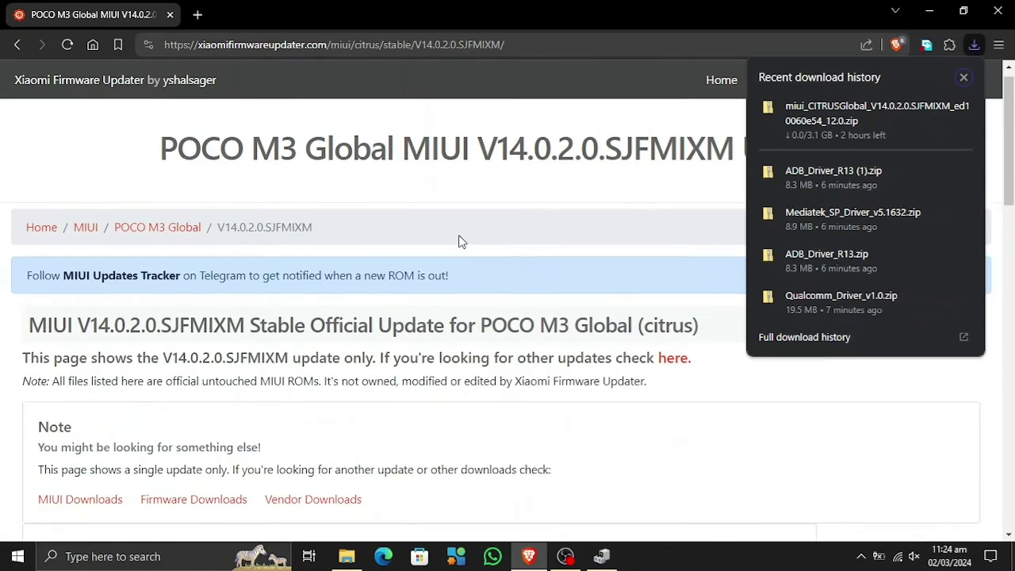
scroll(460, 241, up, 1)
click(474, 366)
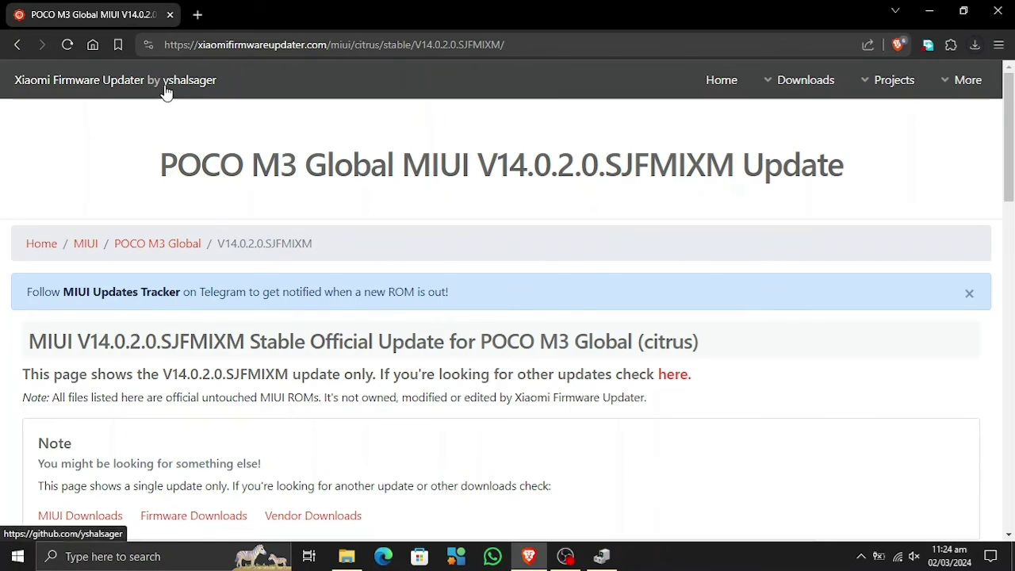
From the home page, pick Xiaomi 11T (agate) and browse its latest ROM downloads.
click(62, 83)
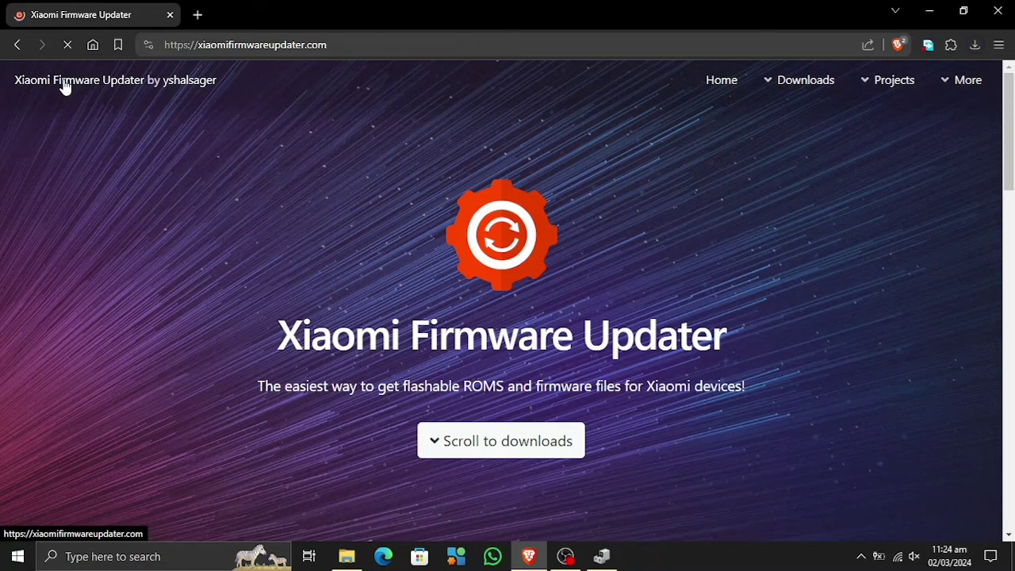
click(447, 448)
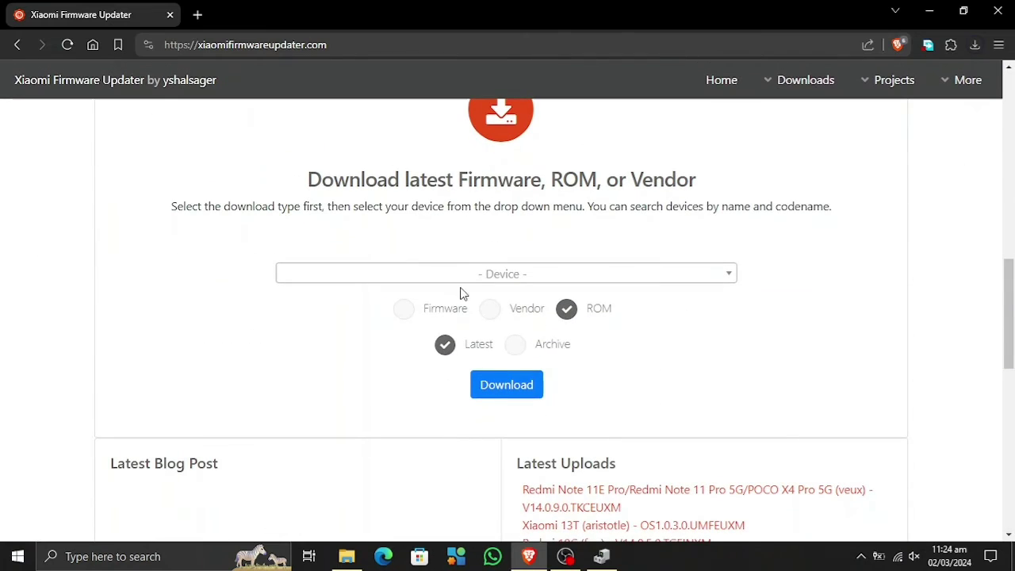
click(466, 276)
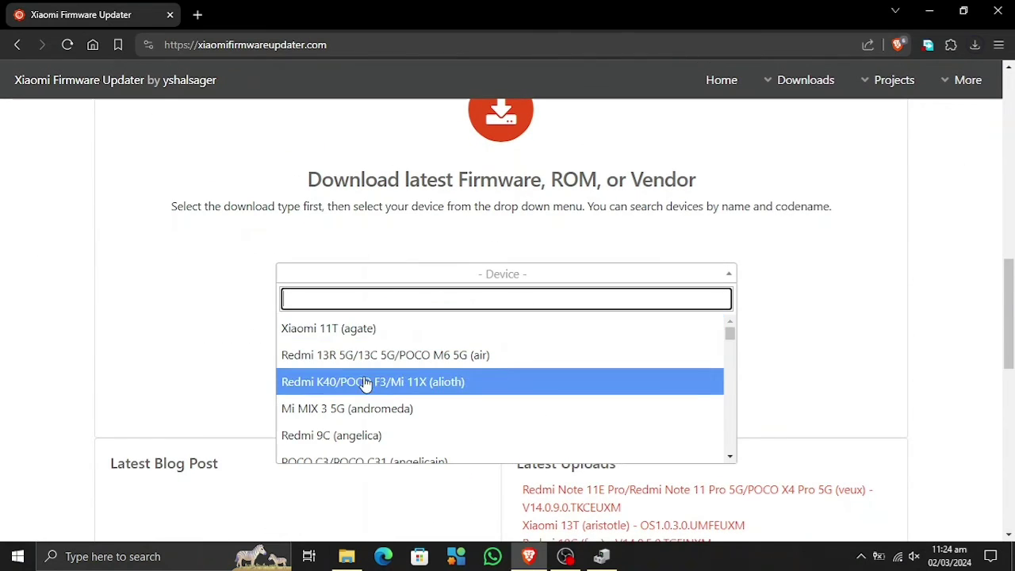
click(363, 330)
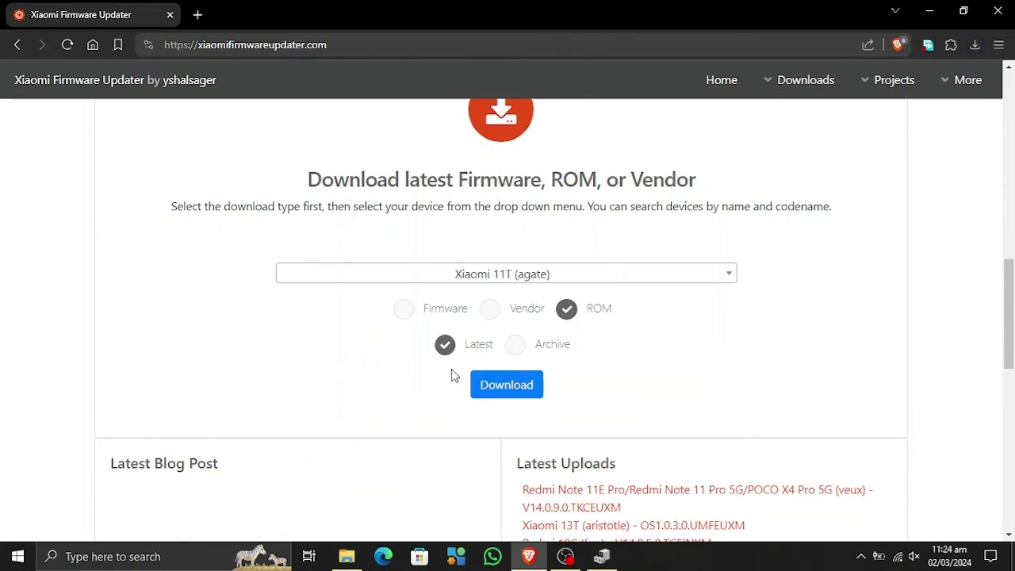
click(517, 392)
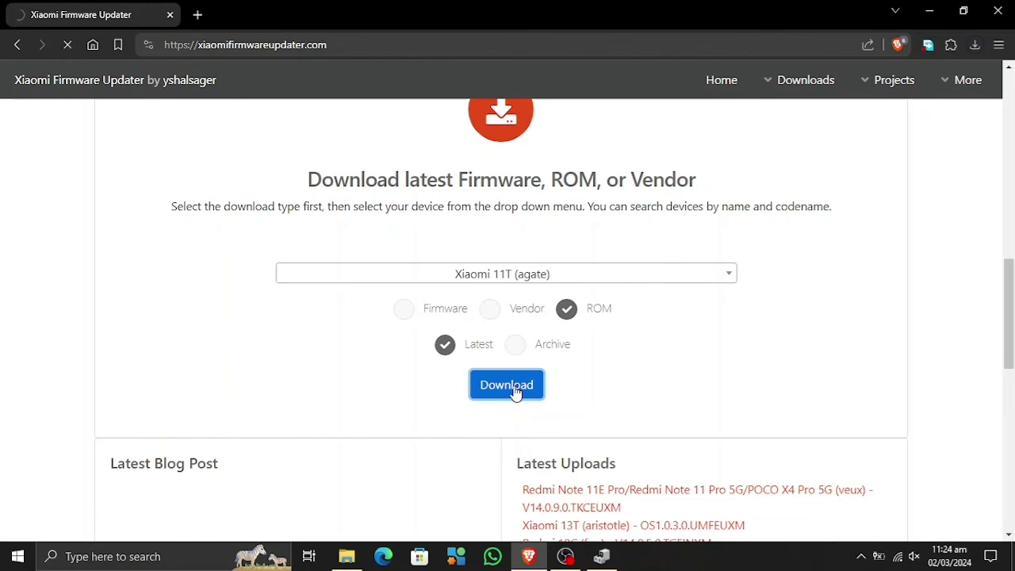
scroll(242, 368, down, 4)
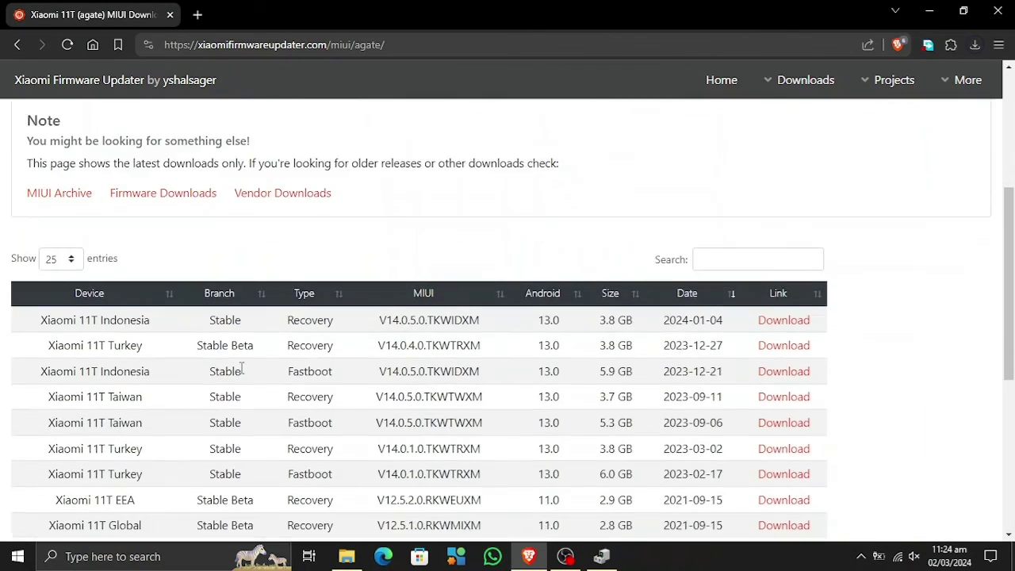
scroll(241, 367, down, 1)
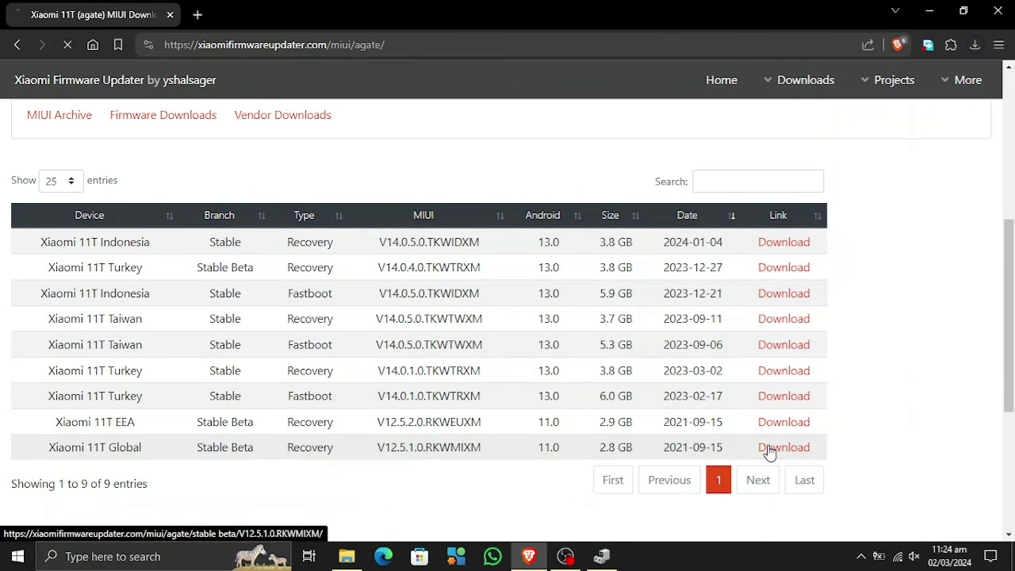
scroll(365, 367, down, 5)
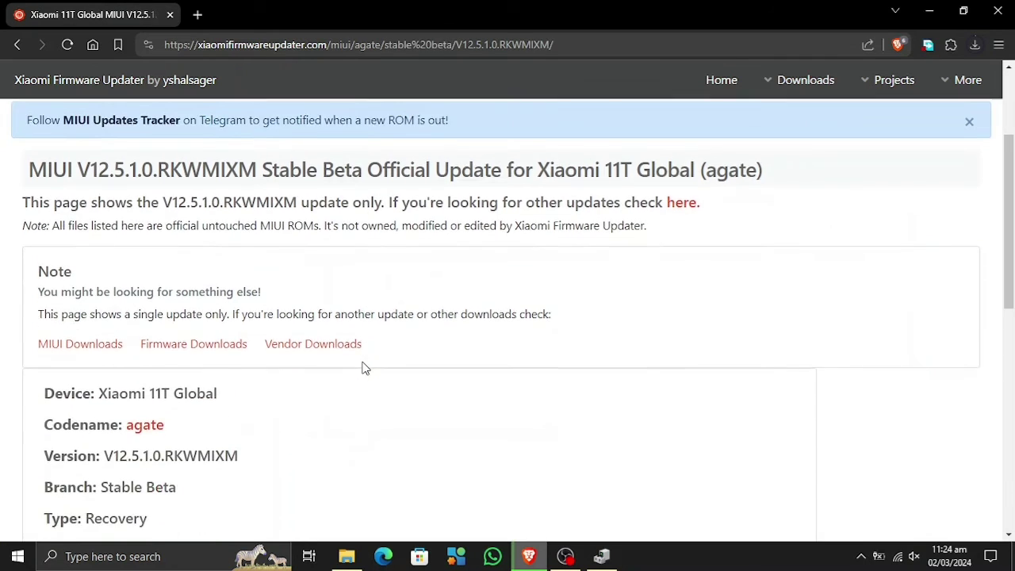
scroll(363, 367, down, 2)
Save the Xiaomi 11T ROM zip from Full ROM Mirror 1, confirm both downloads, and return home.
click(206, 353)
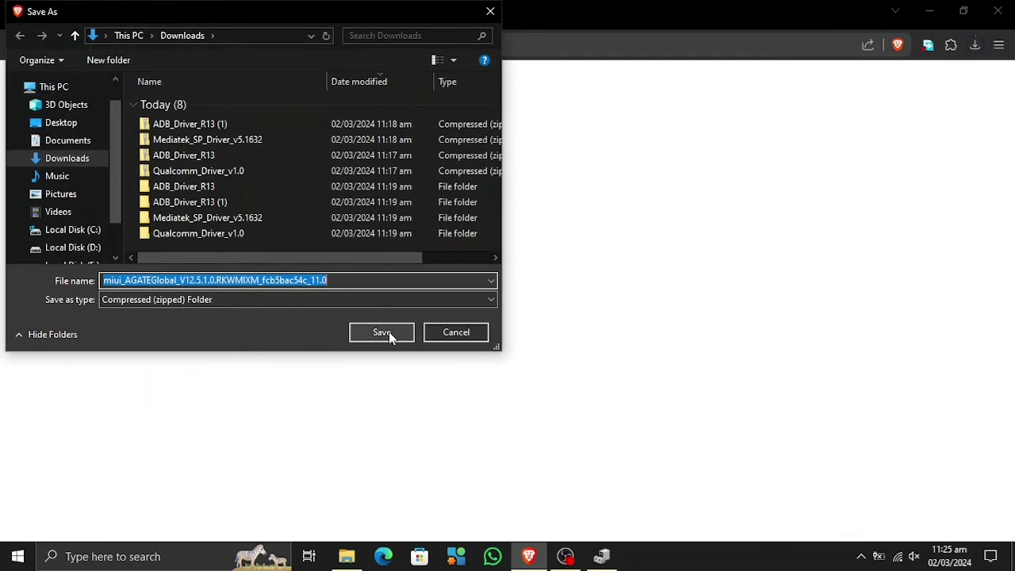
click(382, 332)
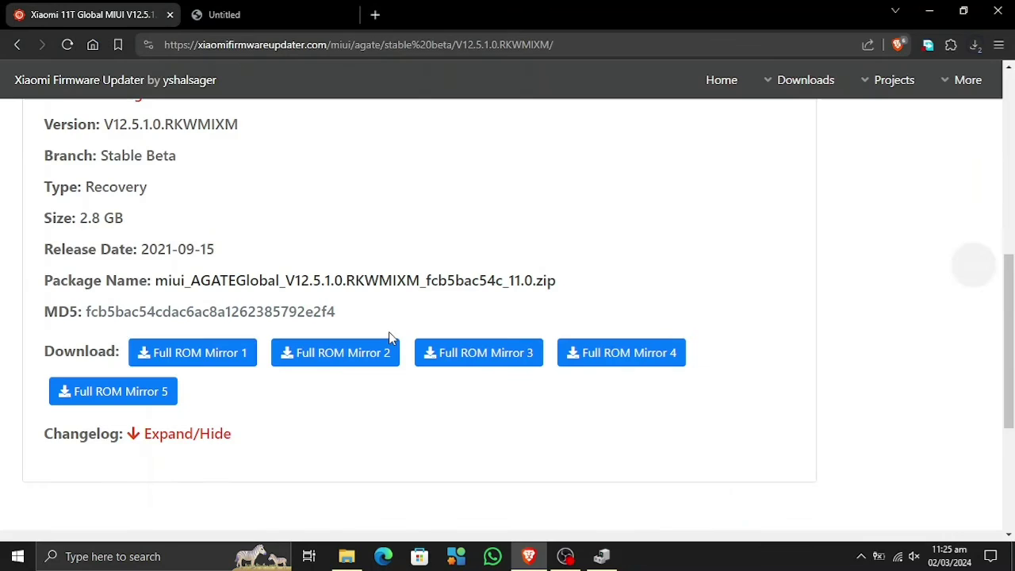
click(976, 48)
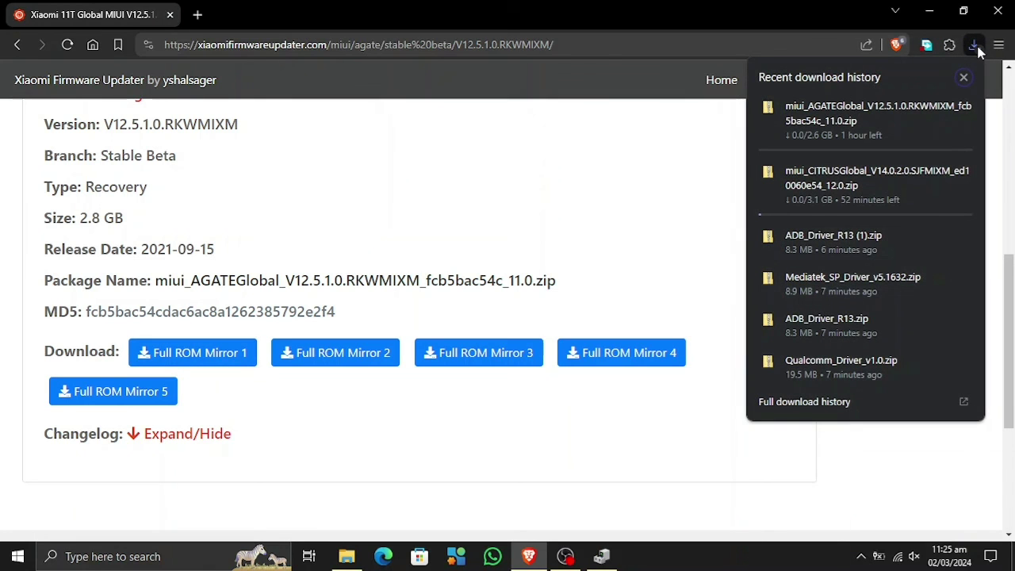
mouse_move(879, 193)
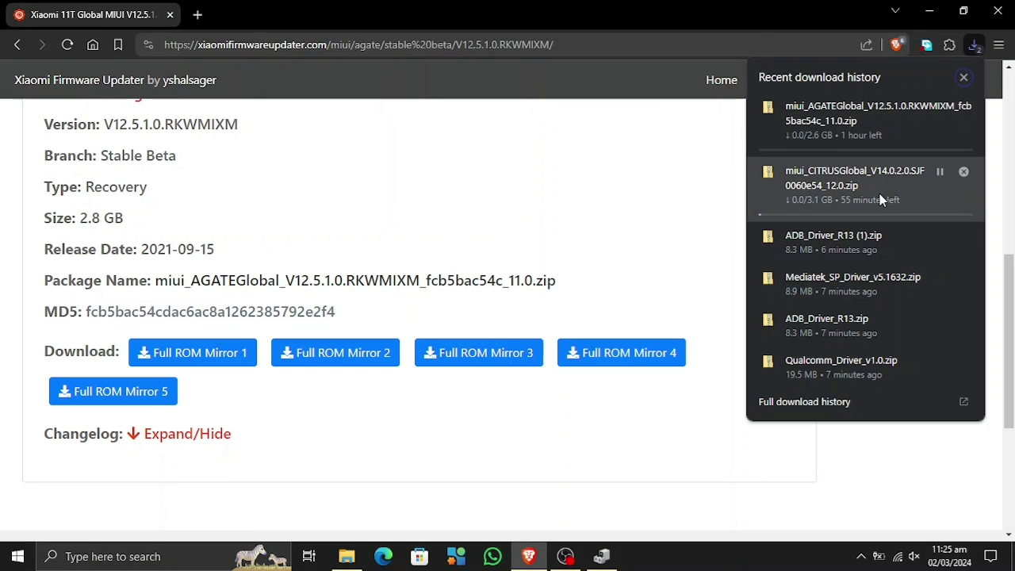
click(661, 224)
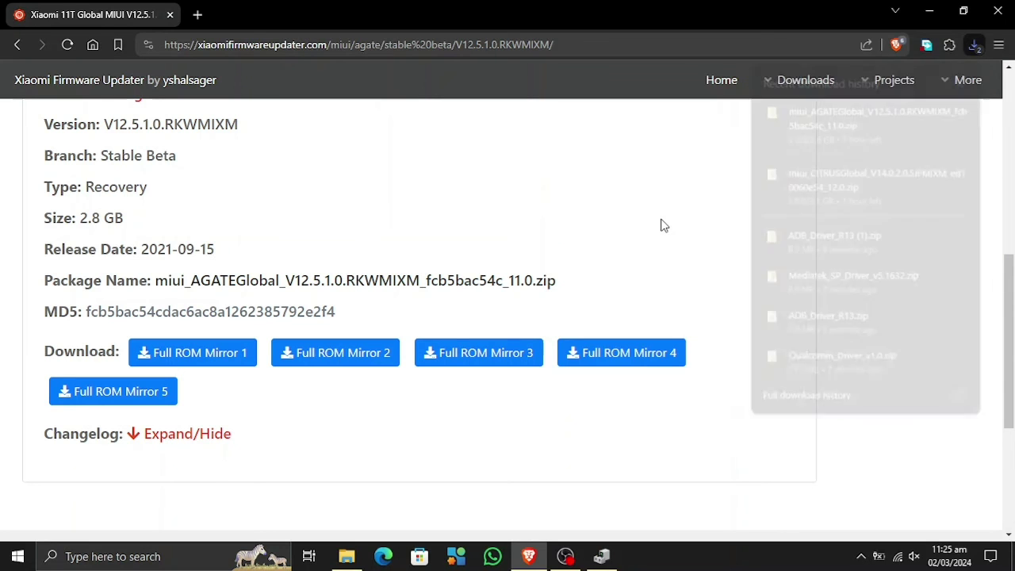
click(112, 85)
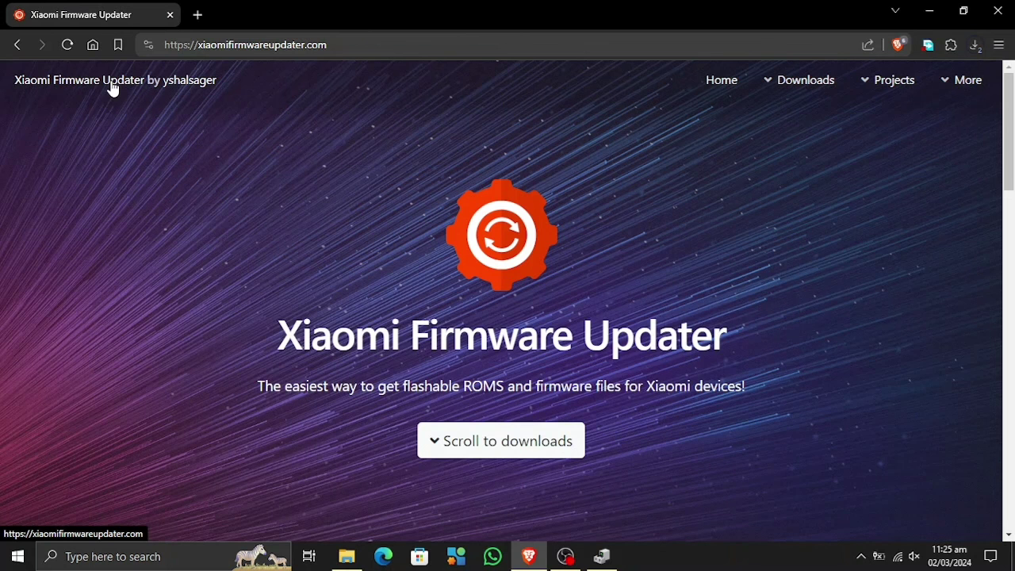